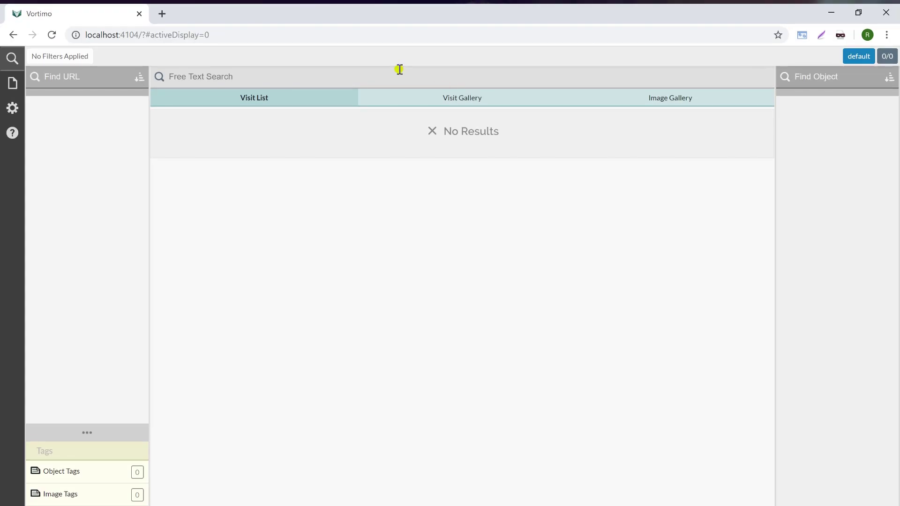
Open Chrome's extensions page and turn on the Vortimo extension
{"action": "left_click", "coordinate": [887, 40]}
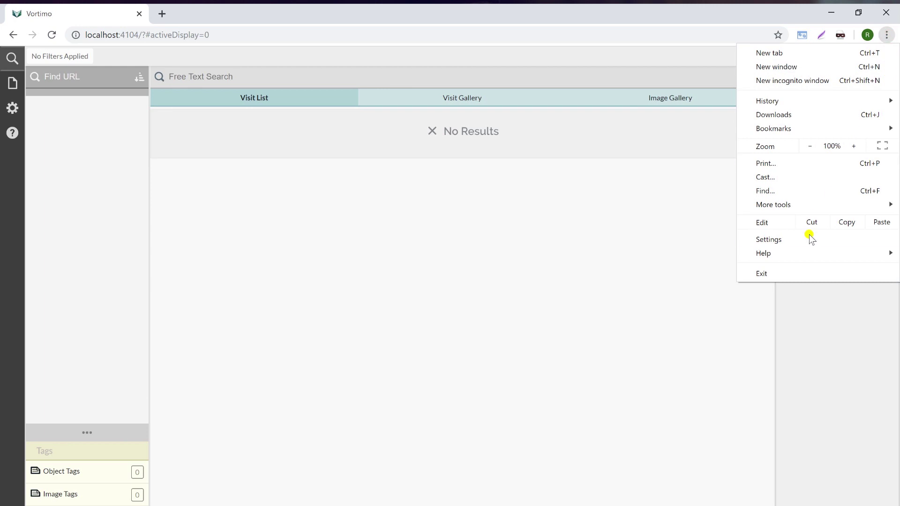
{"action": "mouse_move", "coordinate": [809, 206]}
{"action": "left_click", "coordinate": [655, 252]}
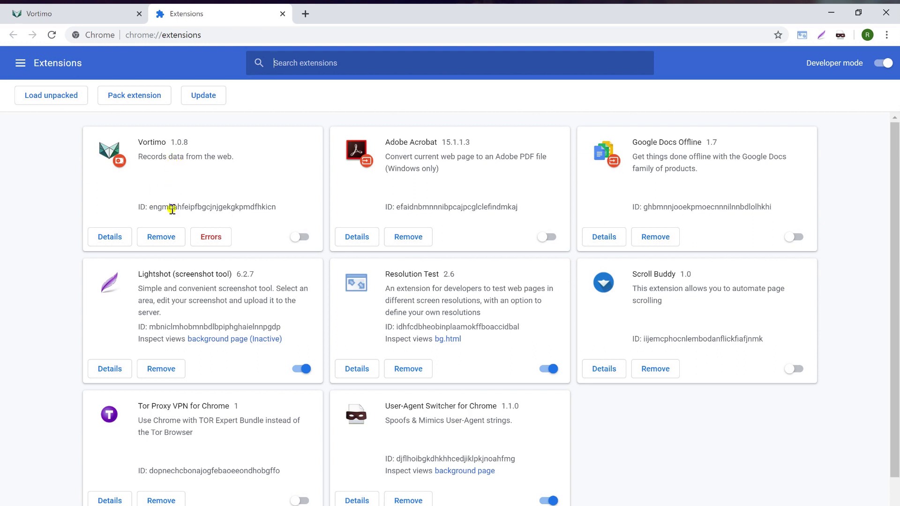
{"action": "left_click", "coordinate": [303, 237]}
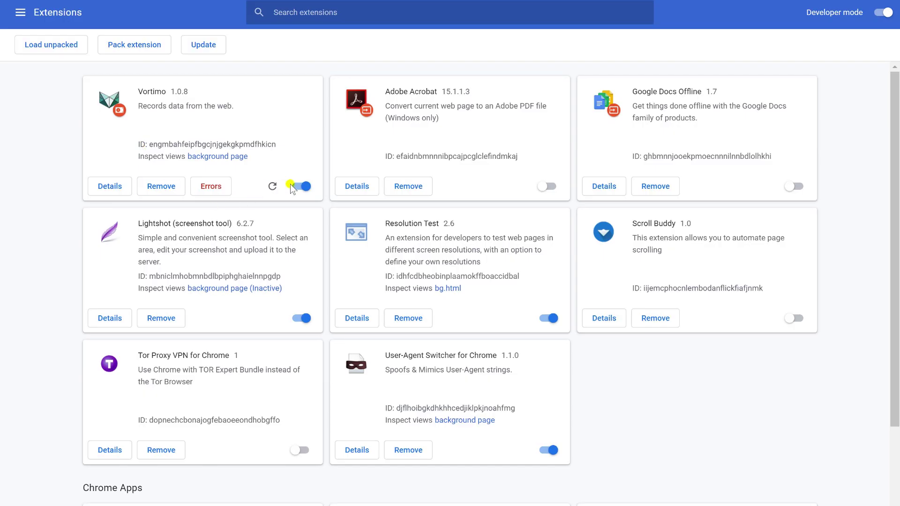
{"action": "left_click", "coordinate": [300, 186]}
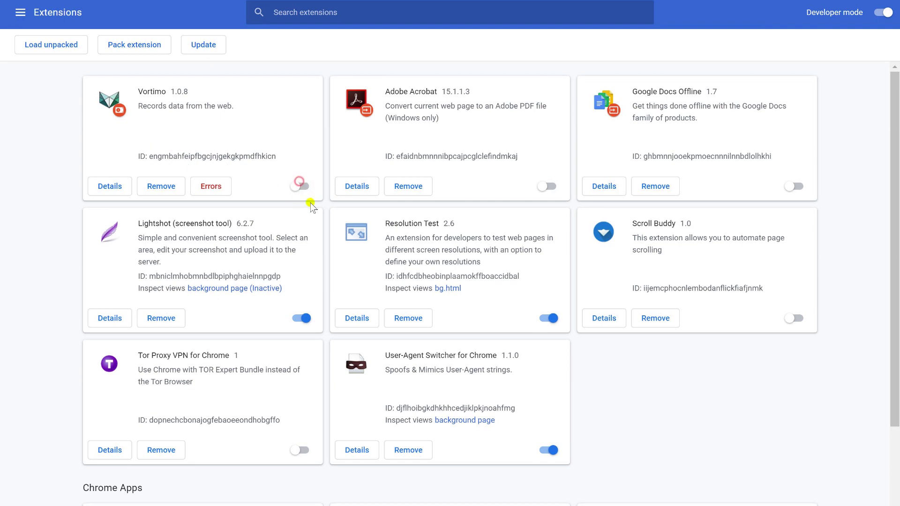
{"action": "left_click", "coordinate": [298, 187]}
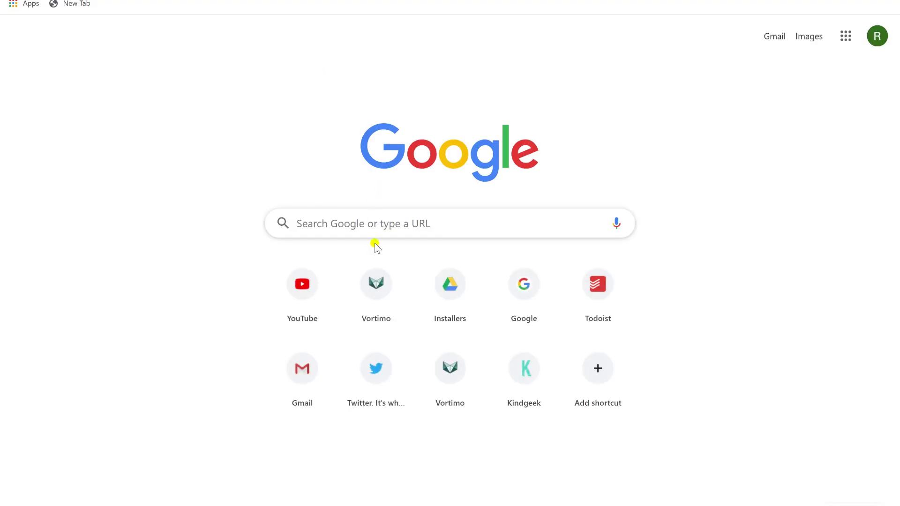
Search Google for "test cricket"
{"action": "left_click", "coordinate": [379, 220]}
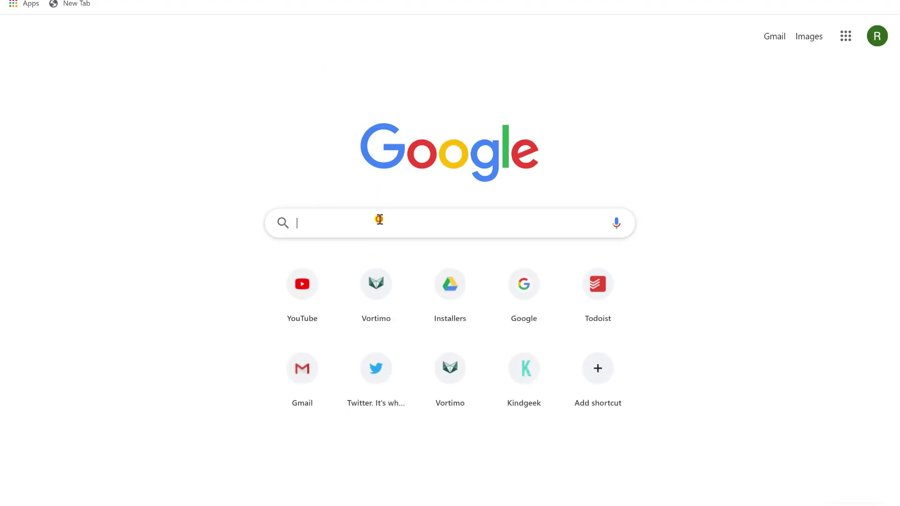
{"action": "type", "text": "test"}
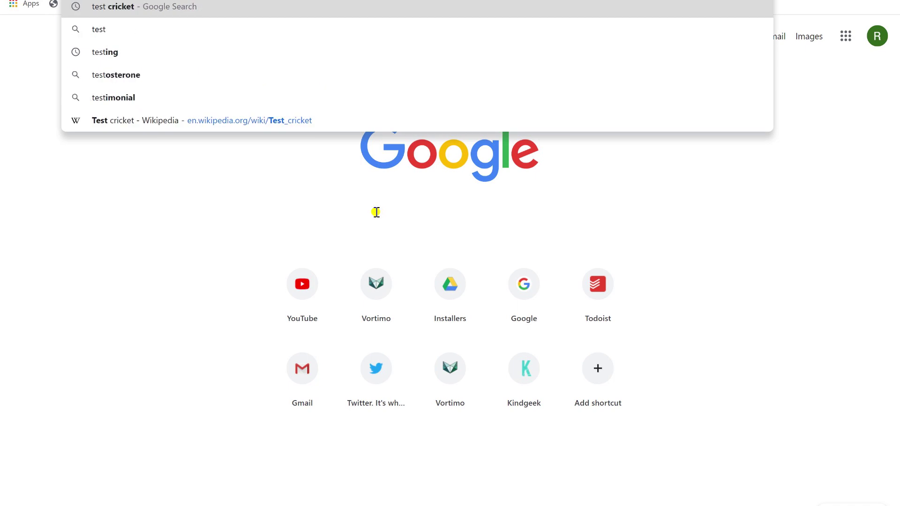
{"action": "key", "text": "Return"}
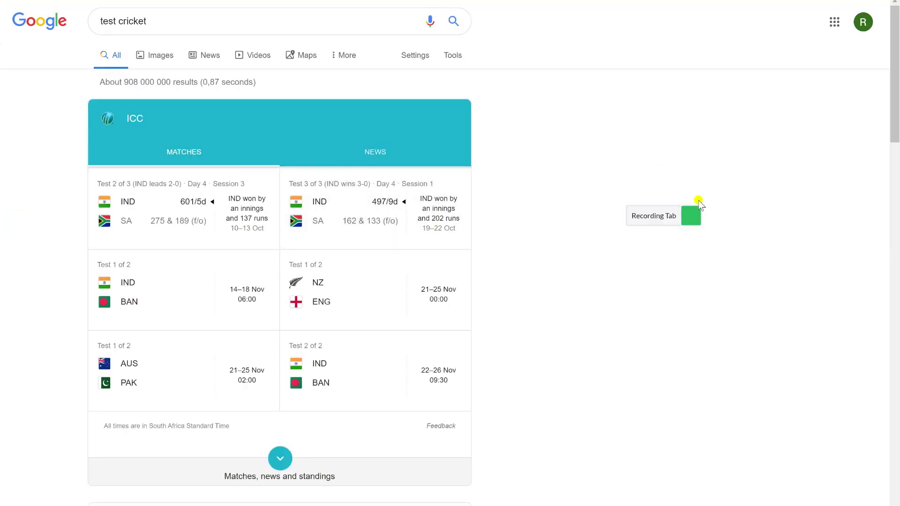
Move the Vortimo recording toolbar into the blank margin to the left of the ICC match card and collapse its labels
{"action": "mouse_move", "coordinate": [694, 210]}
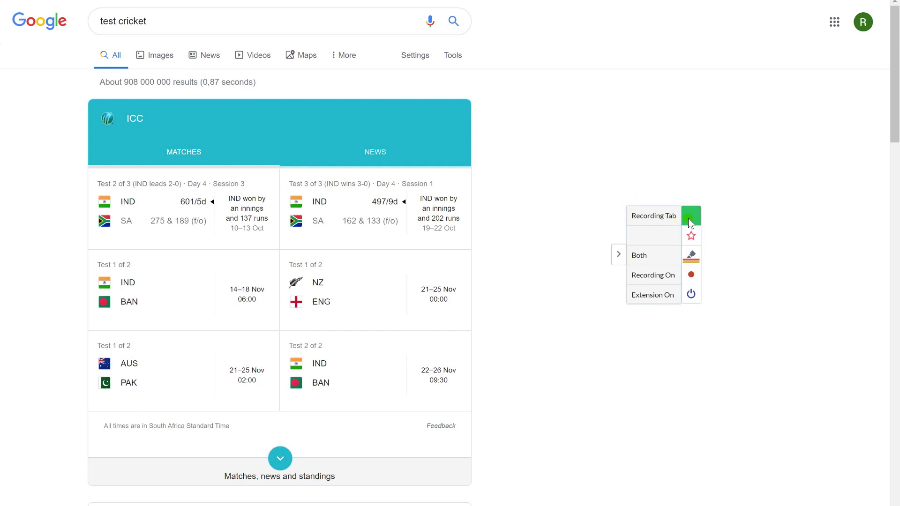
{"action": "left_click_drag", "start_coordinate": [690, 216], "coordinate": [43, 148]}
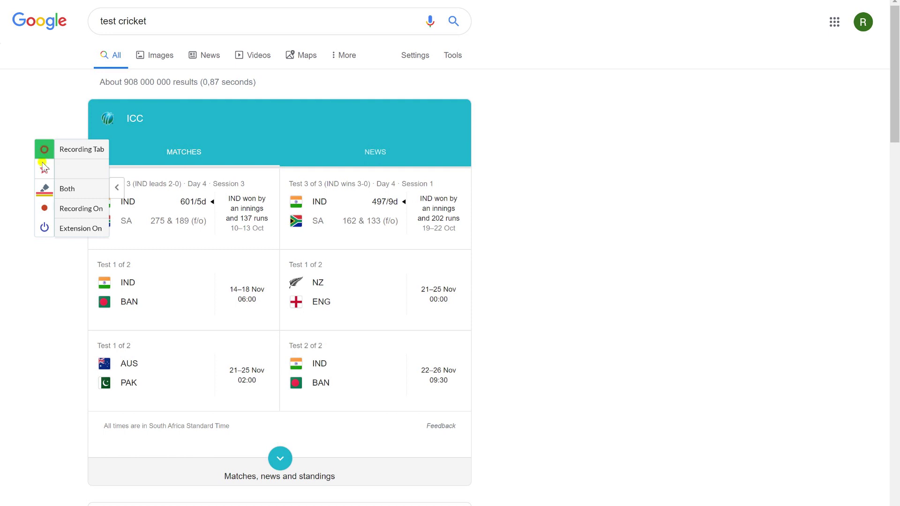
{"action": "left_click_drag", "start_coordinate": [42, 162], "coordinate": [34, 170]}
{"action": "left_click", "coordinate": [108, 211]}
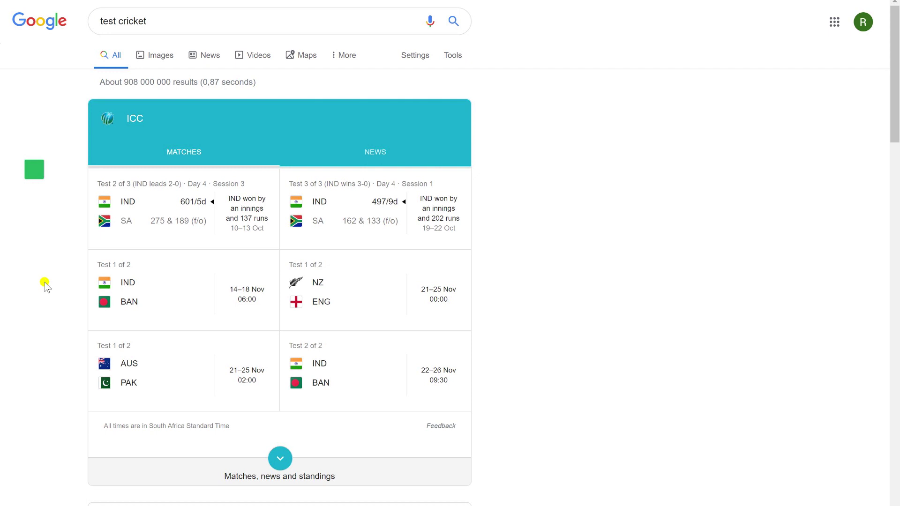
{"action": "mouse_move", "coordinate": [34, 172]}
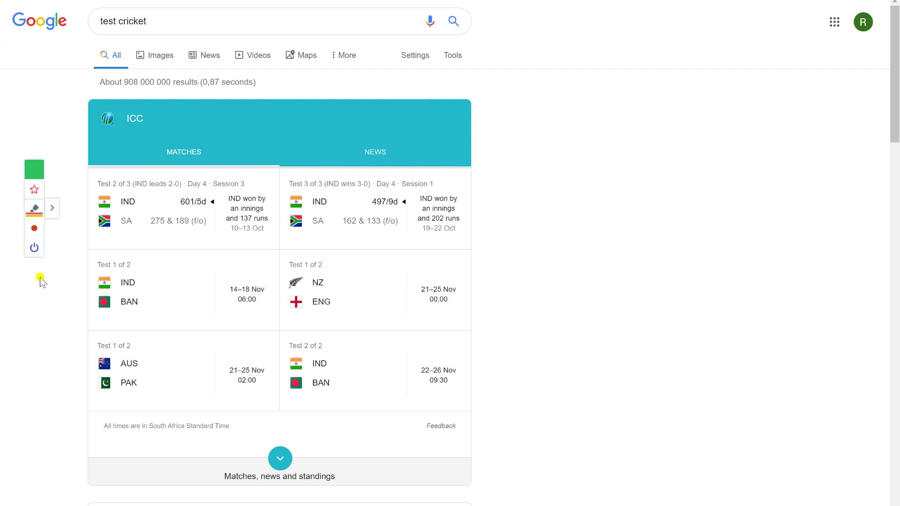
{"action": "left_click", "coordinate": [51, 208]}
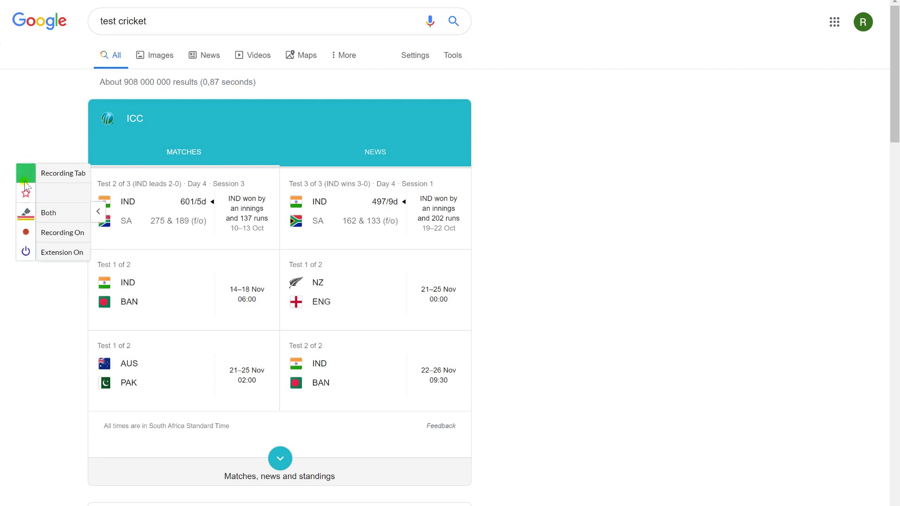
{"action": "left_click_drag", "start_coordinate": [37, 173], "coordinate": [574, 178]}
{"action": "mouse_move", "coordinate": [573, 182]}
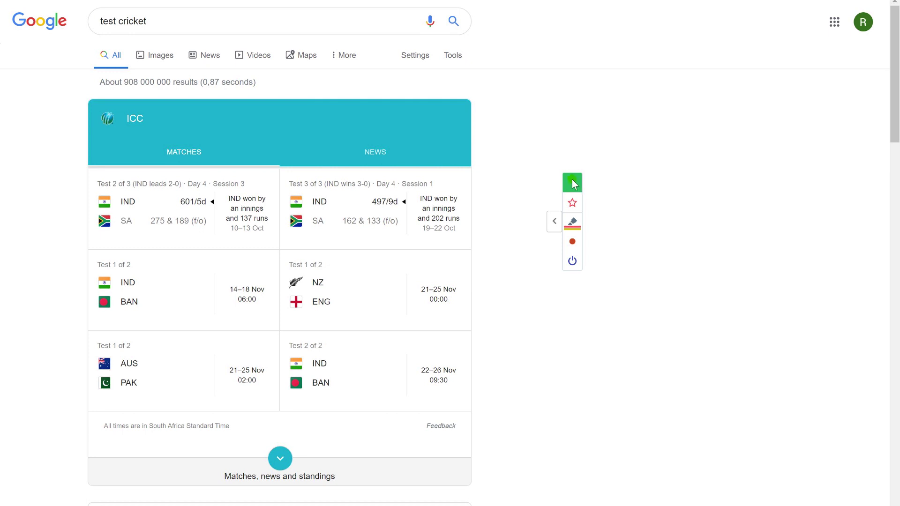
{"action": "mouse_move", "coordinate": [576, 182]}
{"action": "left_mouse_down"}
{"action": "mouse_move", "coordinate": [486, 205]}
{"action": "mouse_move", "coordinate": [89, 184]}
{"action": "mouse_move", "coordinate": [50, 167]}
{"action": "left_mouse_up"}
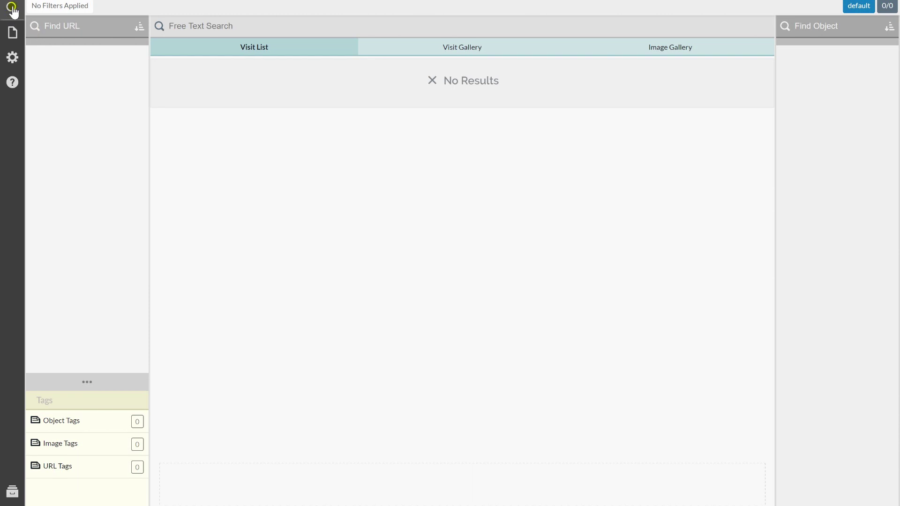
Open the live version of the recorded test cricket search from Vortimo's visit list and look over the page
{"action": "left_click", "coordinate": [12, 8]}
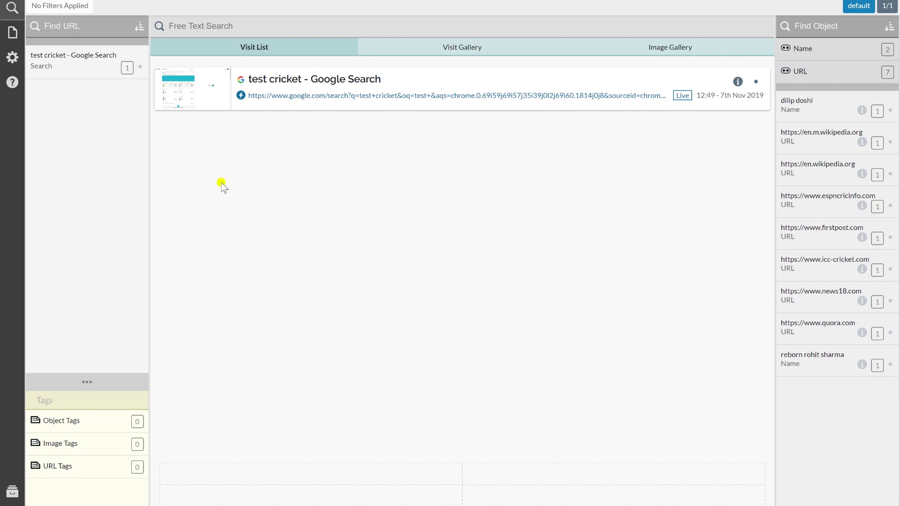
{"action": "left_click", "coordinate": [682, 96]}
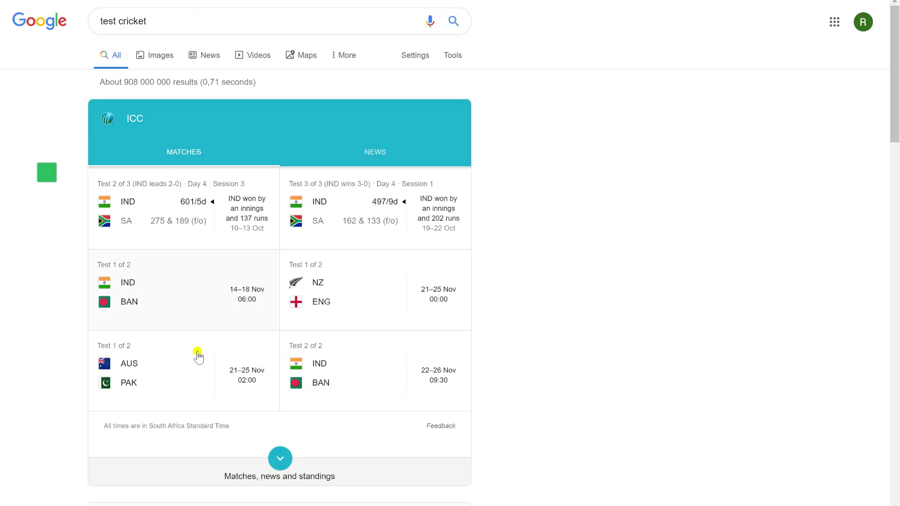
{"action": "scroll", "coordinate": [263, 195], "scroll_direction": "down", "scroll_amount": 7}
{"action": "scroll", "coordinate": [260, 193], "scroll_direction": "up", "scroll_amount": 7}
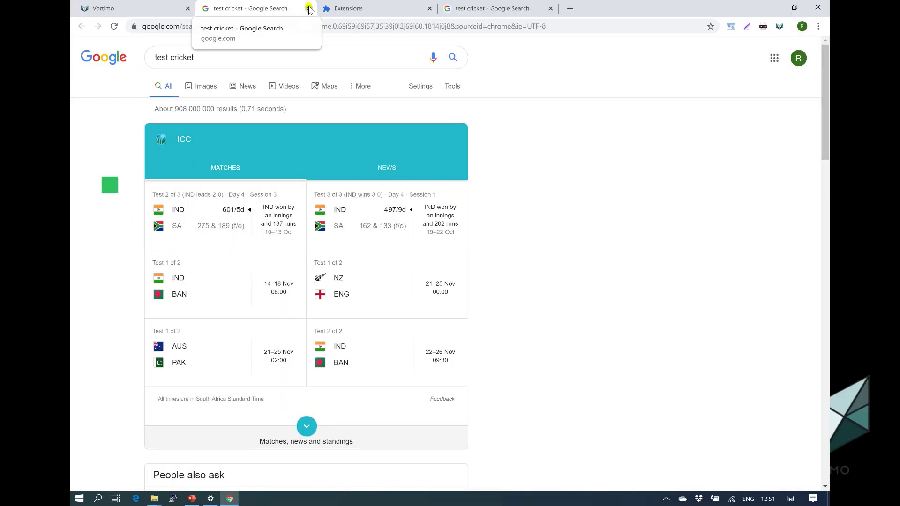
Download the archived copy of the test cricket visit from Vortimo, keep Visit #49_0.mhtml, and open it in the browser
{"action": "left_click", "coordinate": [108, 8]}
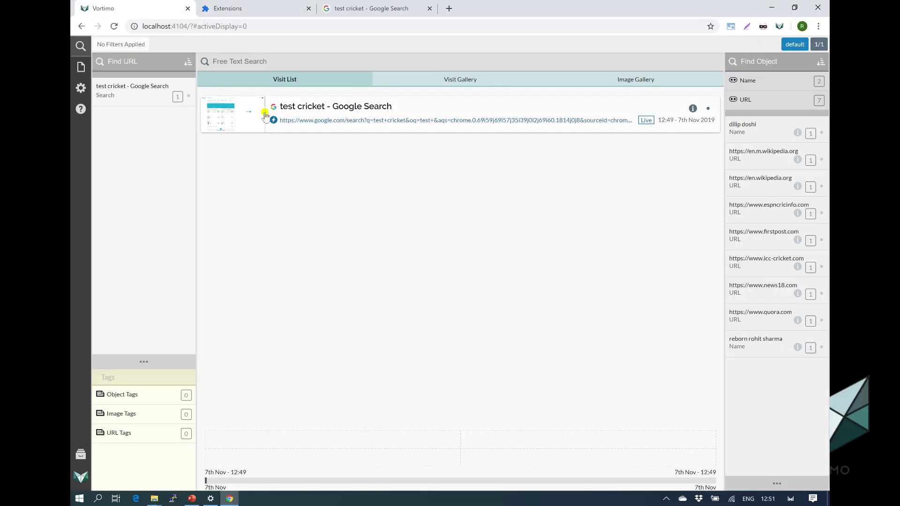
{"action": "left_click", "coordinate": [463, 121]}
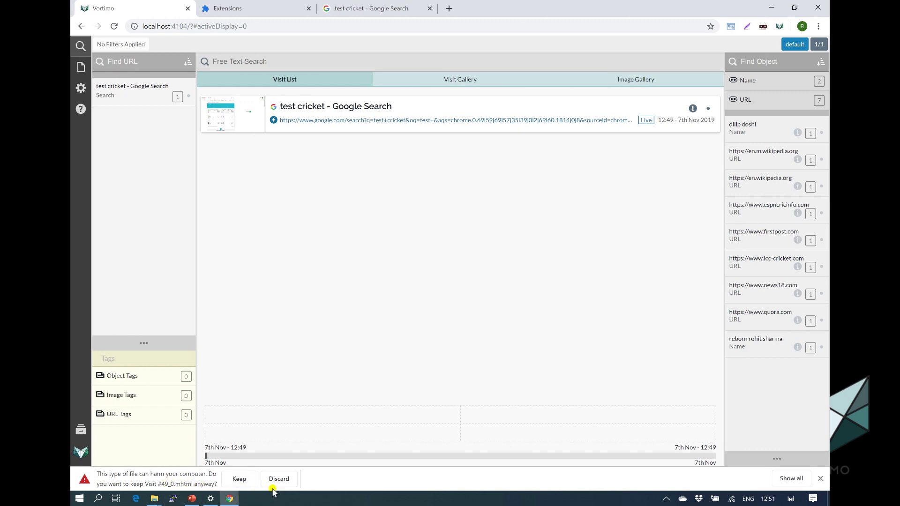
{"action": "left_click", "coordinate": [239, 481]}
{"action": "left_click_drag", "start_coordinate": [134, 479], "coordinate": [467, 10]}
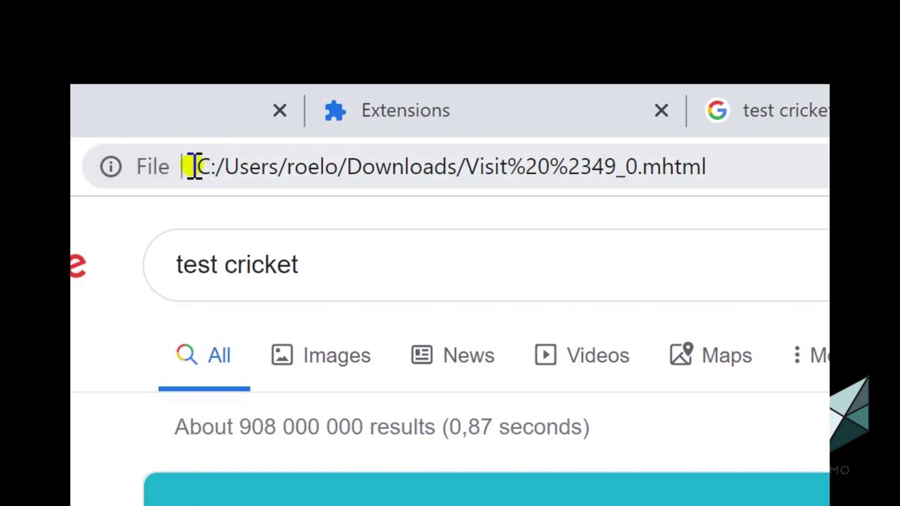
Examine the archived page's local file path and its saved contents
{"action": "left_click_drag", "start_coordinate": [160, 26], "coordinate": [228, 25]}
{"action": "left_click_drag", "start_coordinate": [405, 162], "coordinate": [407, 163]}
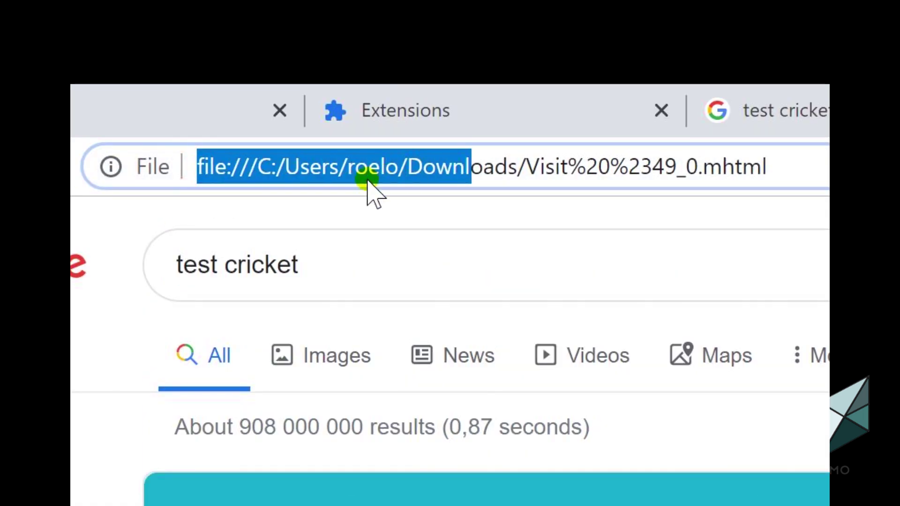
{"action": "scroll", "coordinate": [450, 352], "scroll_direction": "down", "scroll_amount": 5}
{"action": "scroll", "coordinate": [450, 352], "scroll_direction": "up", "scroll_amount": 5}
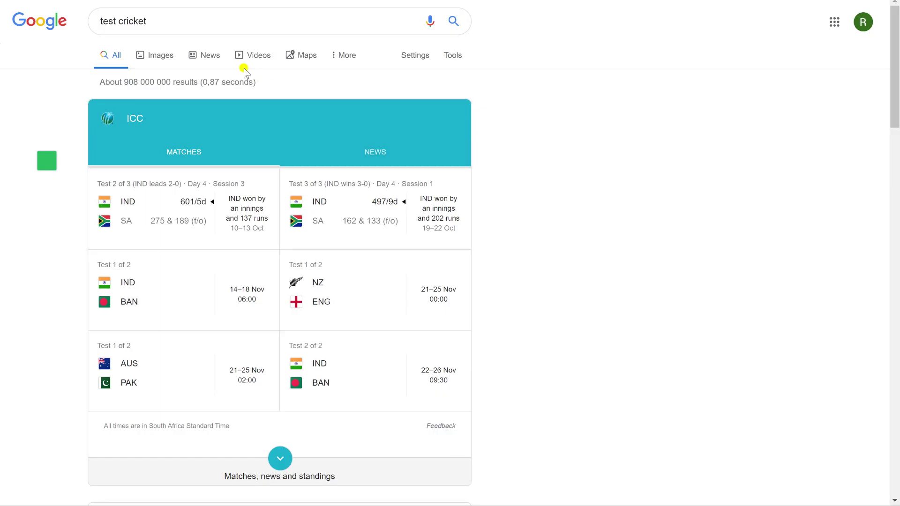
Open Wikipedia's Test cricket article from the Google results and follow the India link in the ICC Test Championship table
{"action": "scroll", "coordinate": [260, 153], "scroll_direction": "down", "scroll_amount": 9}
{"action": "left_click", "coordinate": [195, 250]}
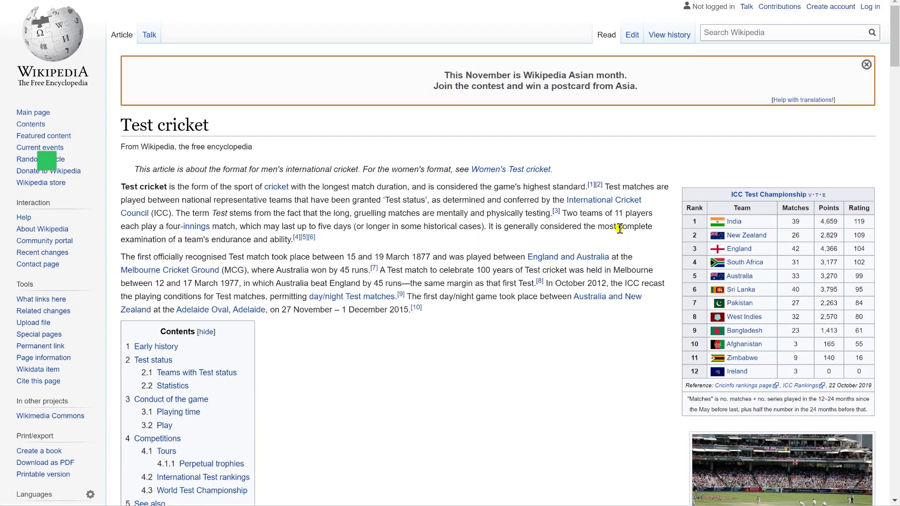
{"action": "scroll", "coordinate": [578, 235], "scroll_direction": "down", "scroll_amount": 20}
{"action": "scroll", "coordinate": [578, 239], "scroll_direction": "up", "scroll_amount": 20}
{"action": "scroll", "coordinate": [577, 239], "scroll_direction": "down", "scroll_amount": 6}
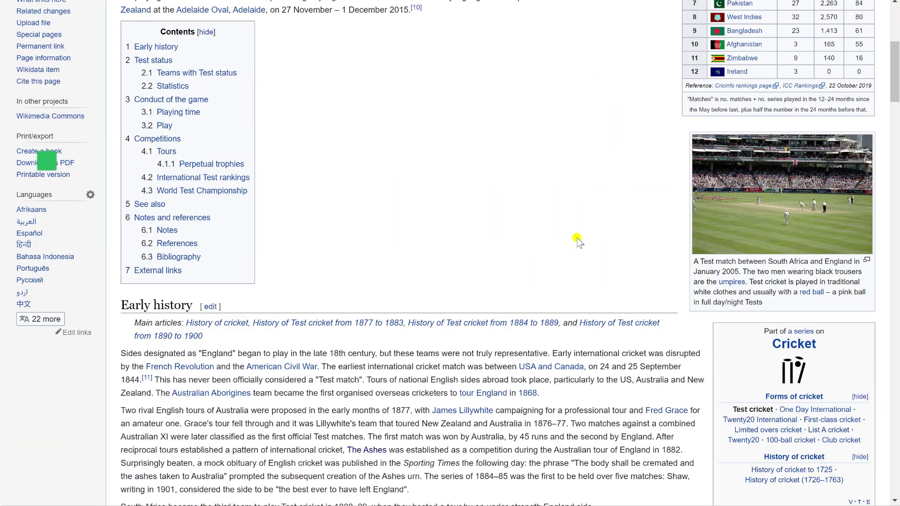
{"action": "scroll", "coordinate": [577, 240], "scroll_direction": "down", "scroll_amount": 5}
{"action": "scroll", "coordinate": [578, 239], "scroll_direction": "up", "scroll_amount": 9}
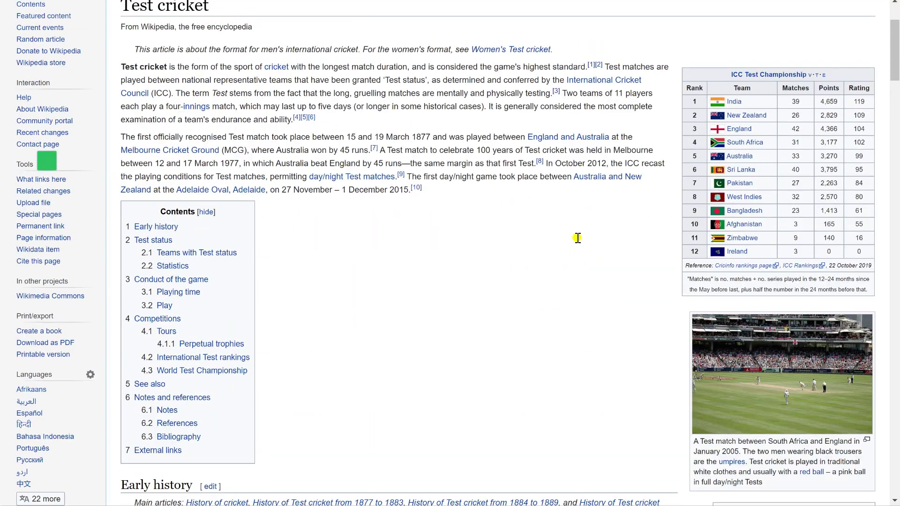
{"action": "left_click", "coordinate": [737, 102]}
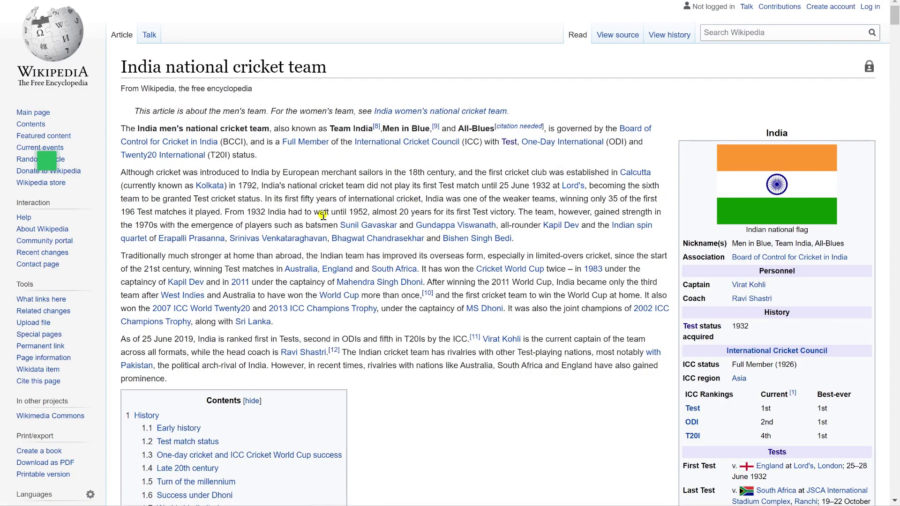
Select Virat Kohli in the India national cricket team article's introduction and star it with Vortimo
{"action": "scroll", "coordinate": [423, 178], "scroll_direction": "down", "scroll_amount": 5}
{"action": "scroll", "coordinate": [423, 184], "scroll_direction": "up", "scroll_amount": 5}
{"action": "scroll", "coordinate": [499, 210], "scroll_direction": "down", "scroll_amount": 3}
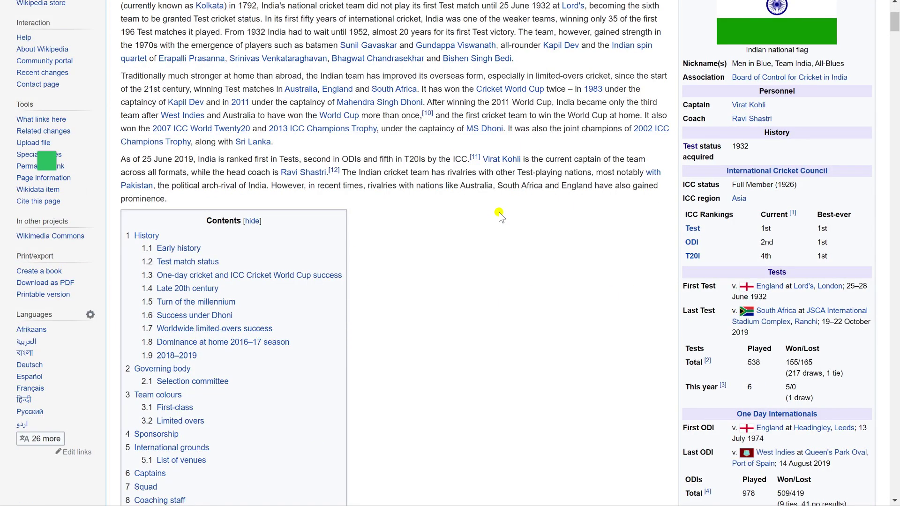
{"action": "scroll", "coordinate": [500, 216], "scroll_direction": "down", "scroll_amount": 4}
{"action": "scroll", "coordinate": [500, 215], "scroll_direction": "up", "scroll_amount": 3}
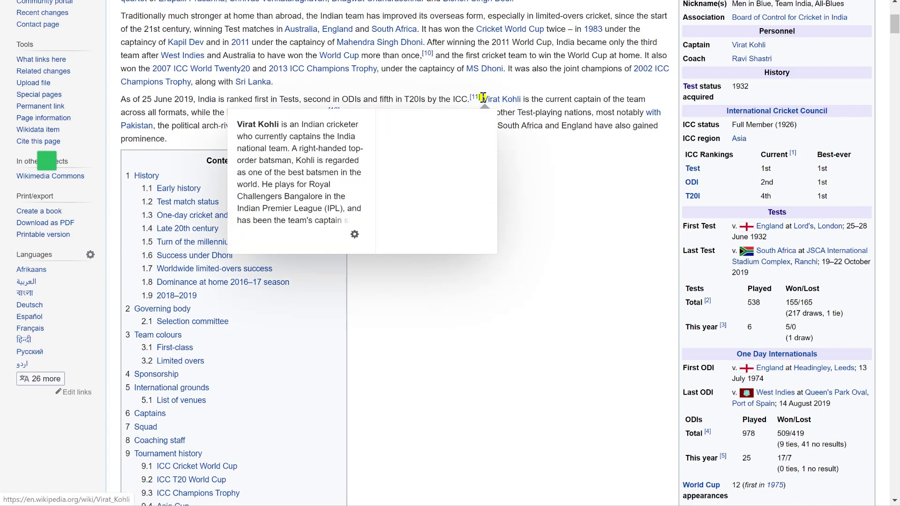
{"action": "left_click_drag", "start_coordinate": [484, 97], "coordinate": [522, 99]}
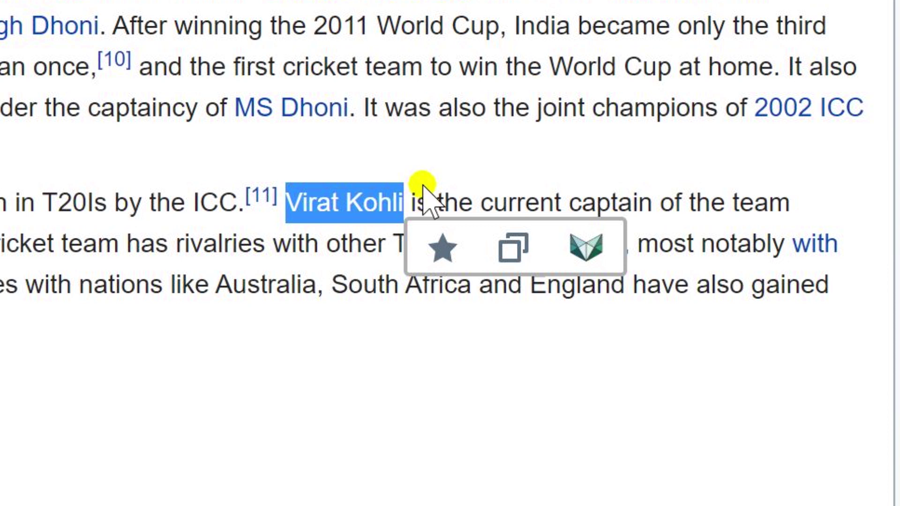
{"action": "left_click", "coordinate": [450, 261]}
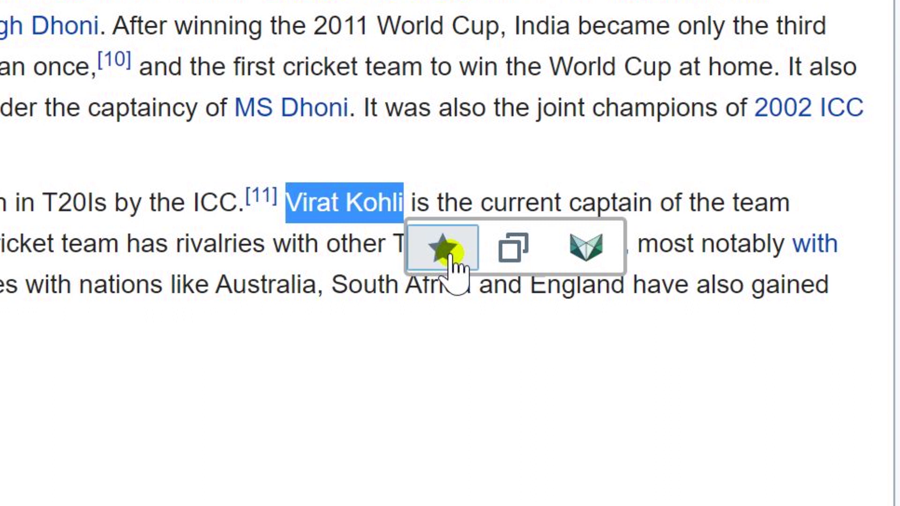
{"action": "left_click", "coordinate": [424, 254]}
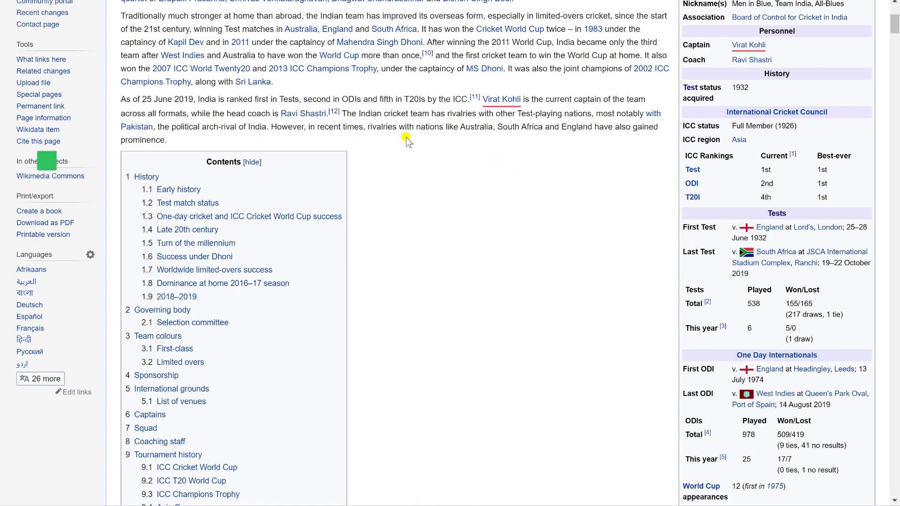
Star the word Australia in the introduction's last paragraph with Vortimo and check its underlined mentions throughout the article
{"action": "left_click_drag", "start_coordinate": [464, 127], "coordinate": [493, 127]}
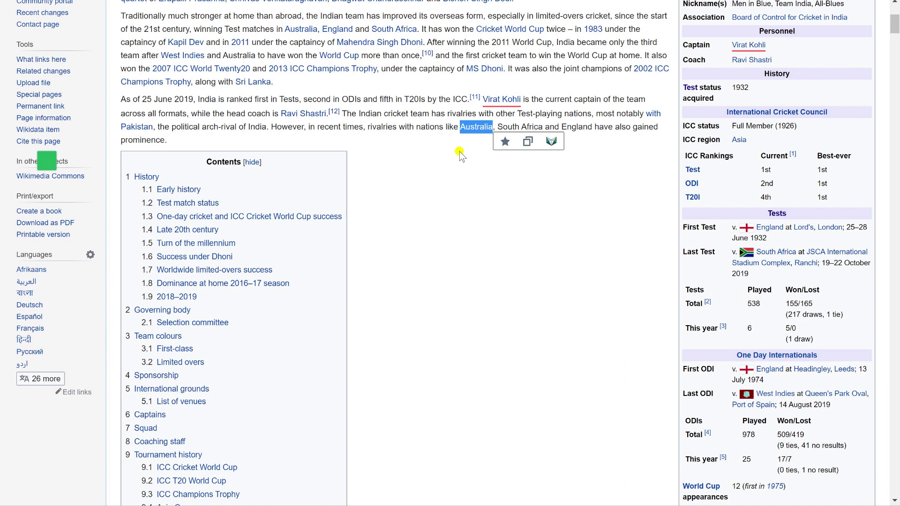
{"action": "left_click", "coordinate": [439, 160]}
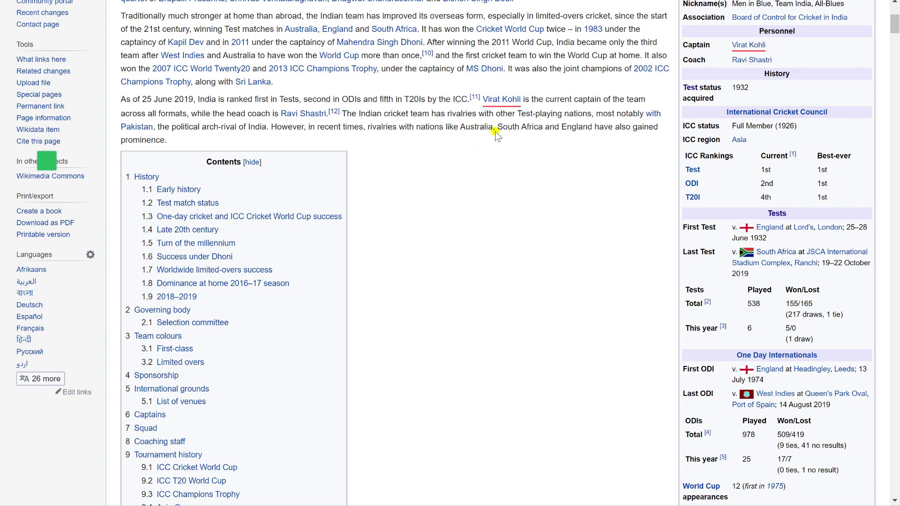
{"action": "left_click_drag", "start_coordinate": [460, 129], "coordinate": [495, 130]}
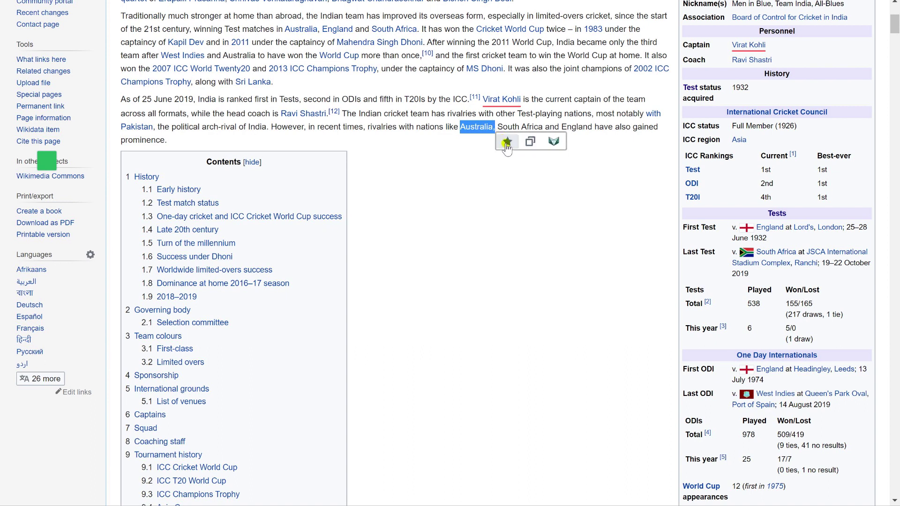
{"action": "left_click", "coordinate": [506, 144]}
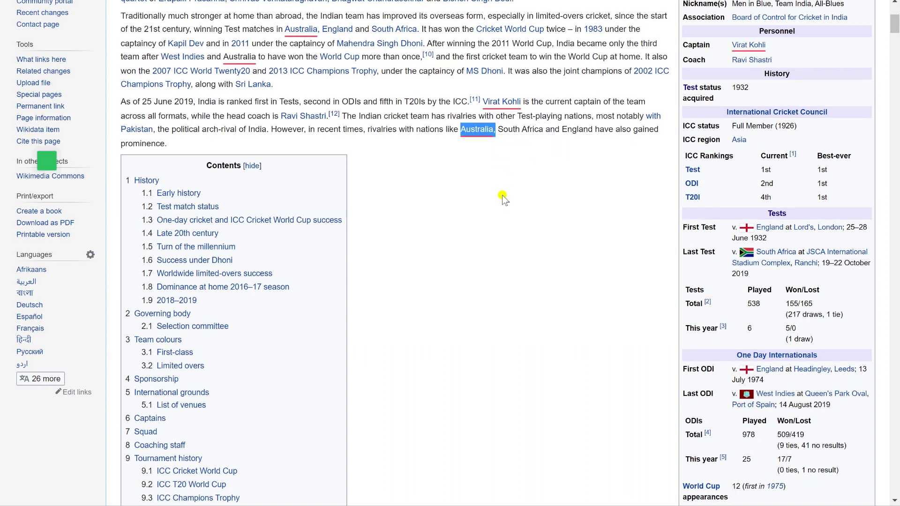
{"action": "left_click", "coordinate": [502, 196]}
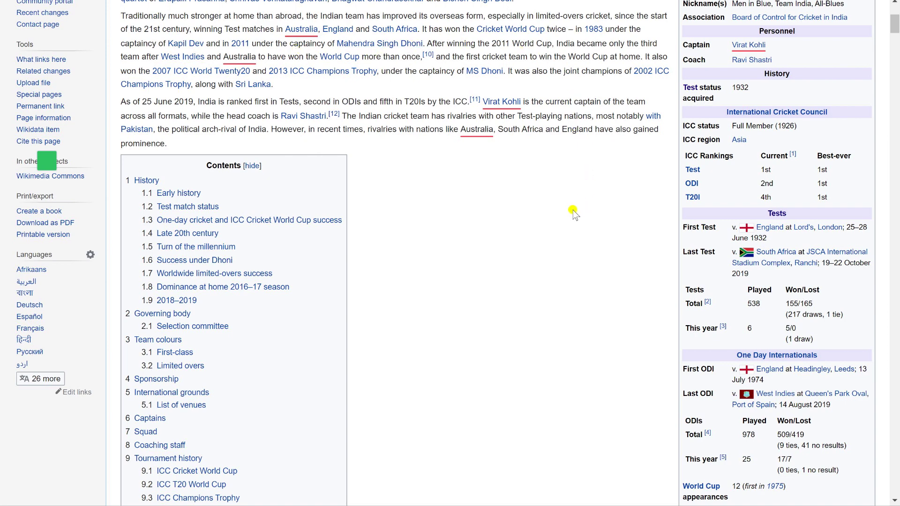
{"action": "scroll", "coordinate": [572, 210], "scroll_direction": "down", "scroll_amount": 20}
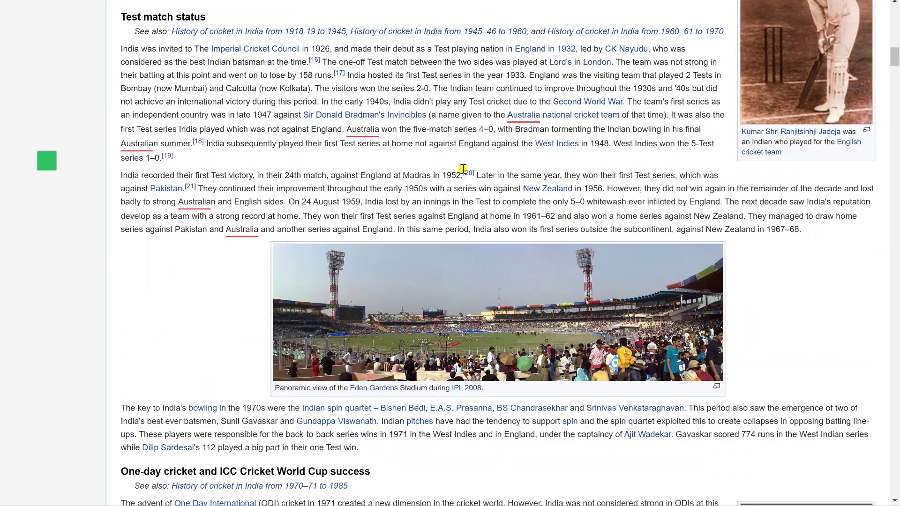
{"action": "scroll", "coordinate": [483, 185], "scroll_direction": "down", "scroll_amount": 3}
{"action": "scroll", "coordinate": [485, 195], "scroll_direction": "up", "scroll_amount": 20}
{"action": "scroll", "coordinate": [488, 206], "scroll_direction": "up", "scroll_amount": 7}
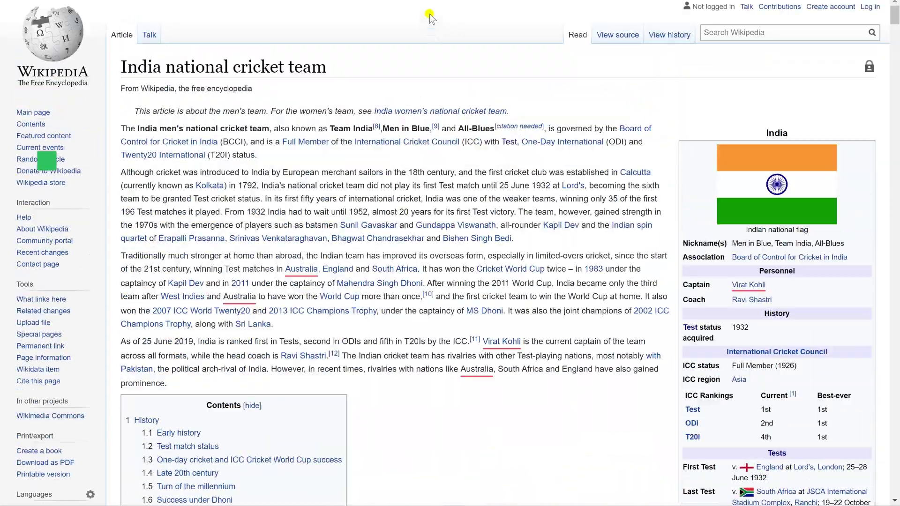
Search Google for australia in a new tab and open the Britannica result to inspect the underlined Australia mentions
{"action": "key", "text": "ctrl+t"}
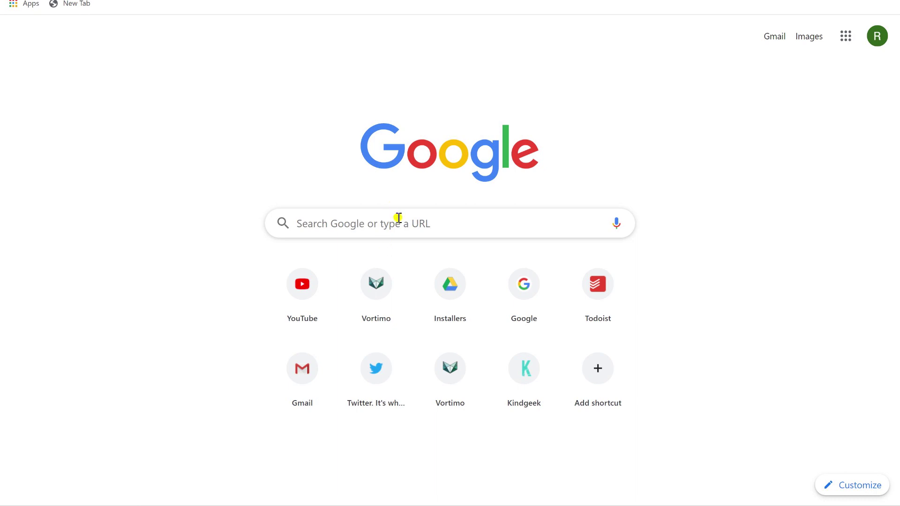
{"action": "type", "text": "austr"}
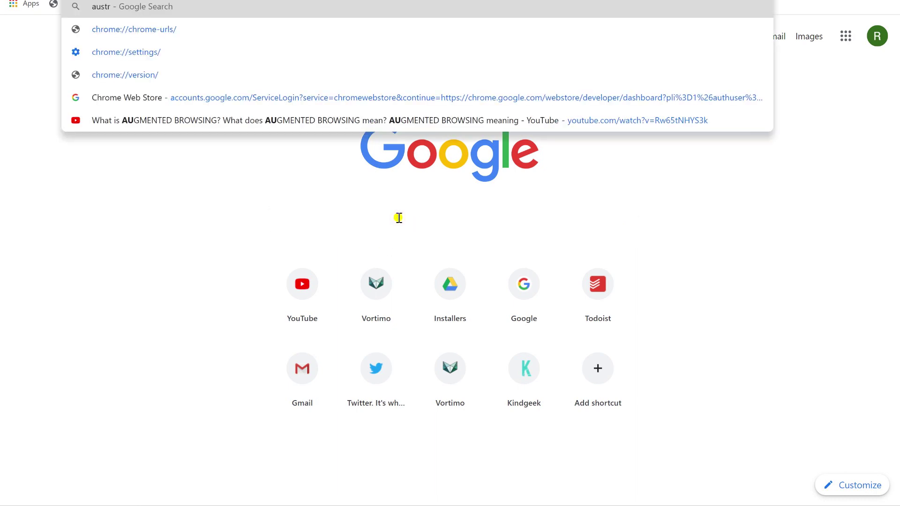
{"action": "type", "text": "alia"}
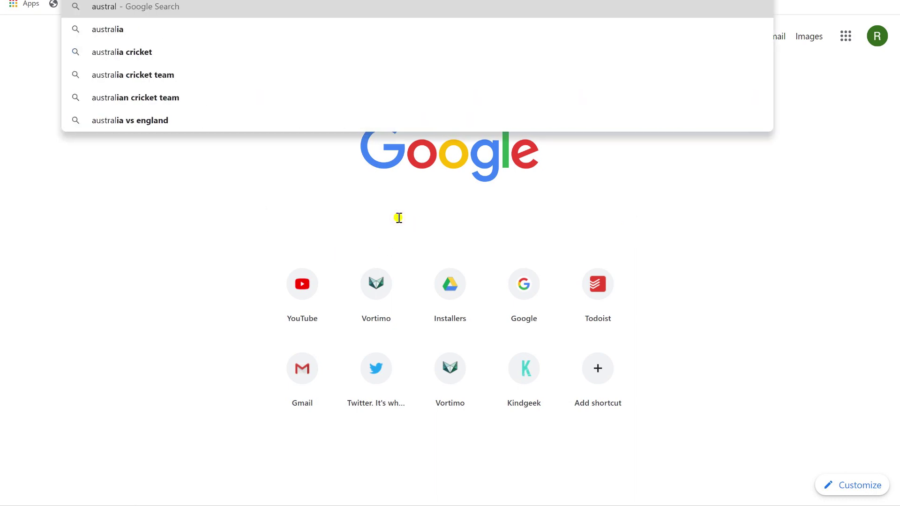
{"action": "key", "text": "Return"}
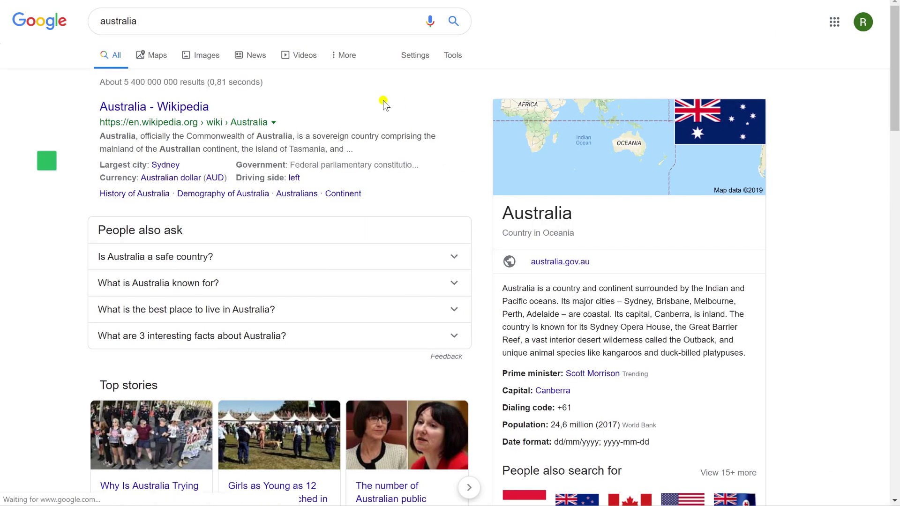
{"action": "scroll", "coordinate": [382, 104], "scroll_direction": "down", "scroll_amount": 5}
{"action": "scroll", "coordinate": [383, 104], "scroll_direction": "down", "scroll_amount": 3}
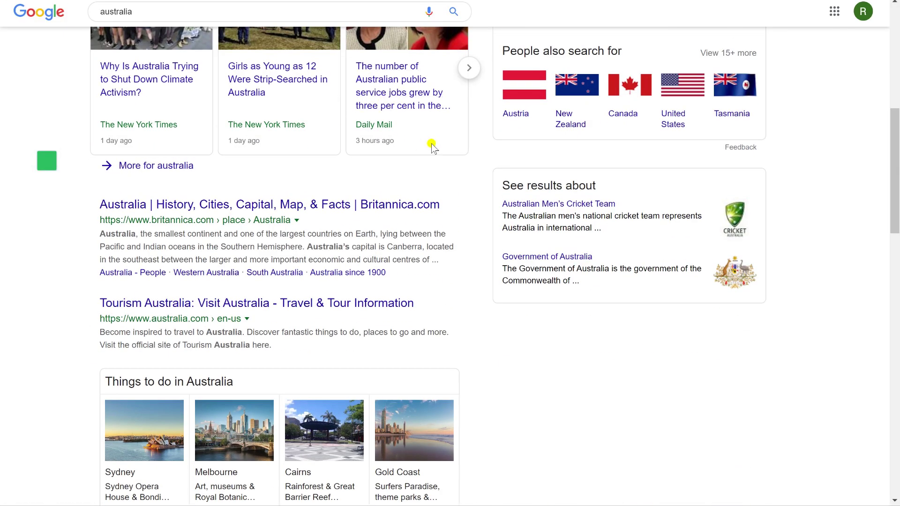
{"action": "left_click", "coordinate": [302, 204]}
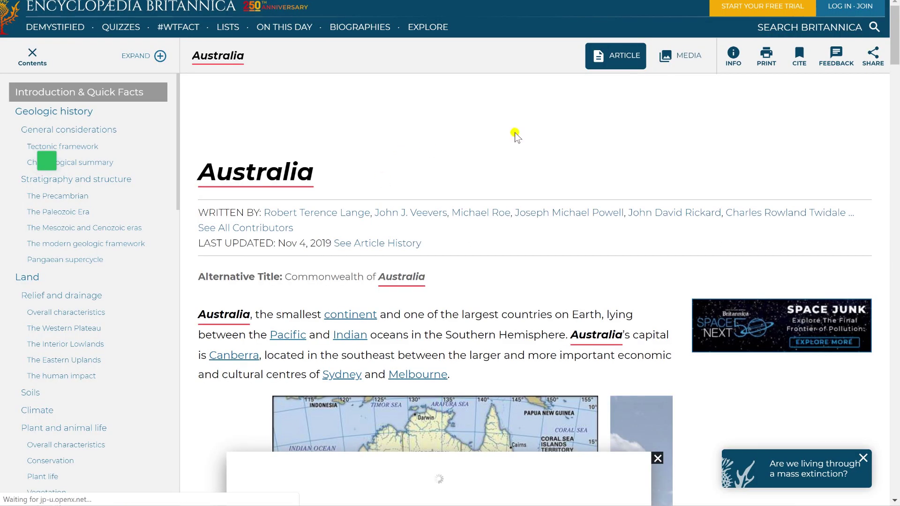
{"action": "scroll", "coordinate": [566, 114], "scroll_direction": "down", "scroll_amount": 6}
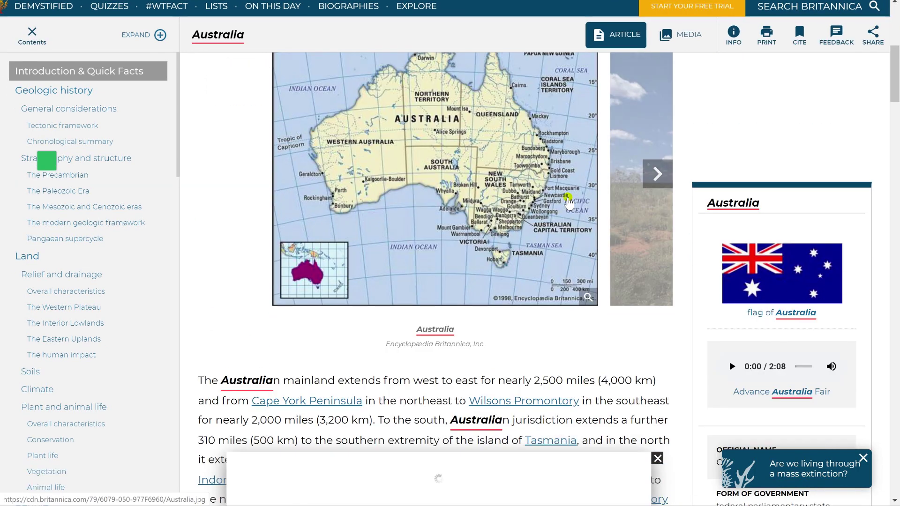
{"action": "scroll", "coordinate": [546, 114], "scroll_direction": "up", "scroll_amount": 4}
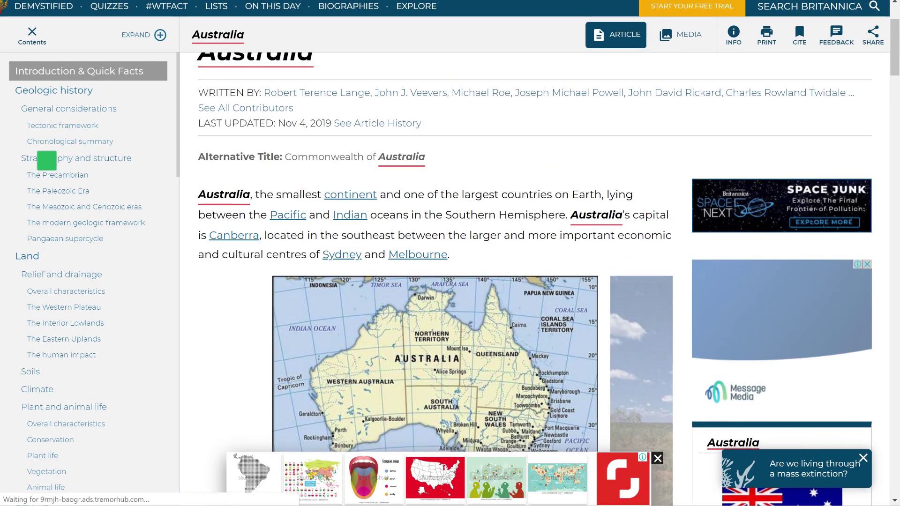
Return to the Google results, inspect the Tourism Australia site for underlined Australia mentions, and go back to the results
{"action": "key", "text": "alt+Left"}
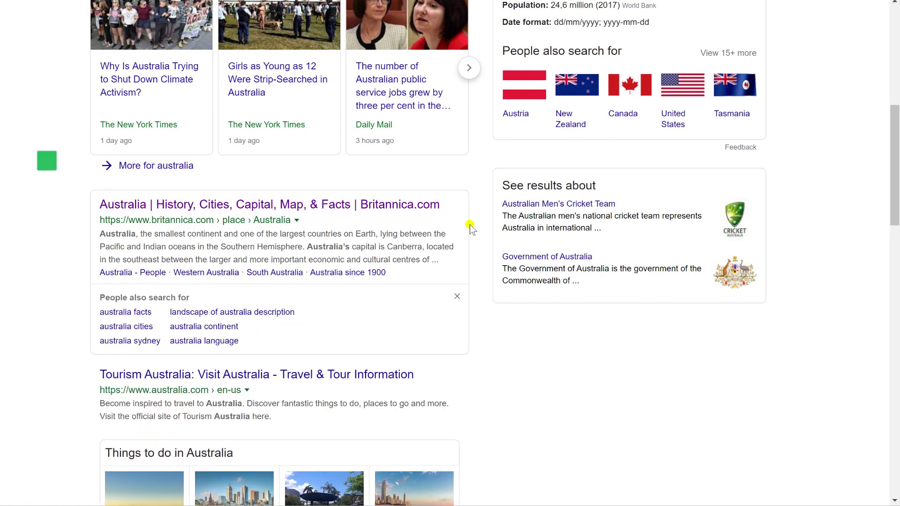
{"action": "scroll", "coordinate": [471, 228], "scroll_direction": "down", "scroll_amount": 6}
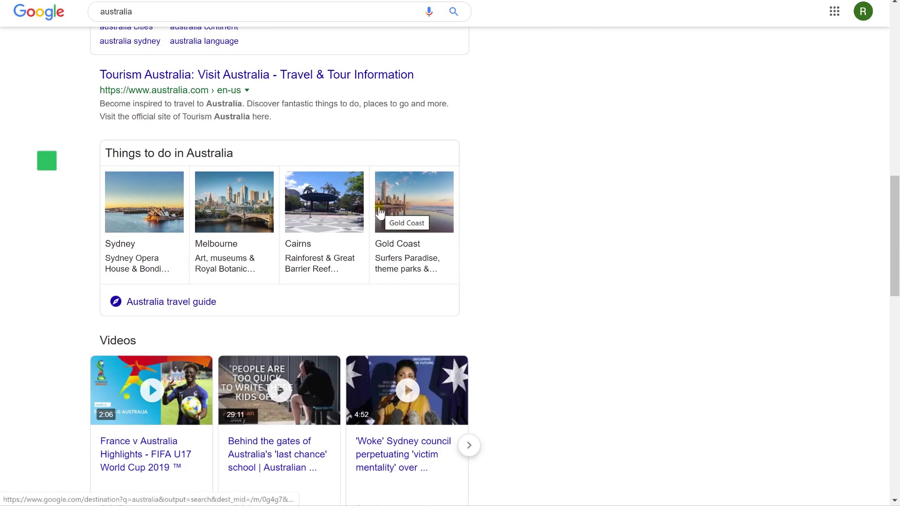
{"action": "left_click", "coordinate": [279, 84]}
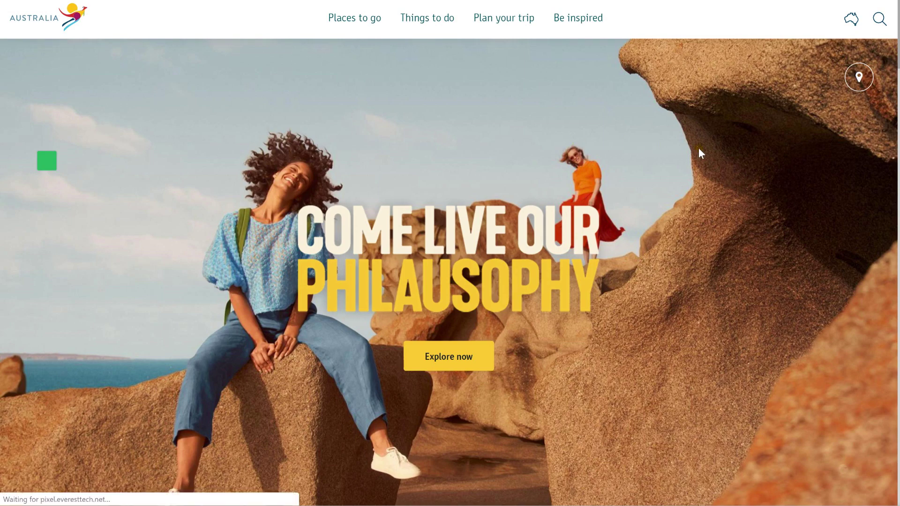
{"action": "scroll", "coordinate": [699, 148], "scroll_direction": "down", "scroll_amount": 10}
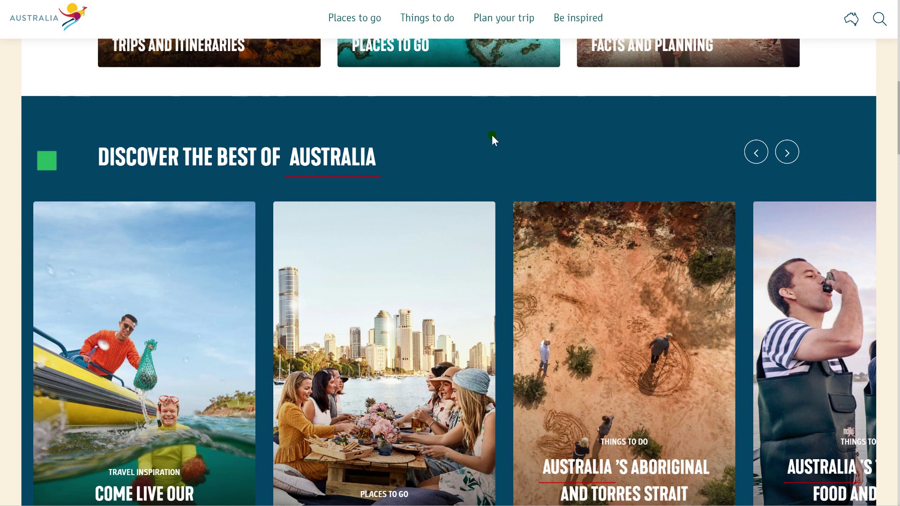
{"action": "key", "text": "alt+Left"}
{"action": "scroll", "coordinate": [513, 136], "scroll_direction": "up", "scroll_amount": 5}
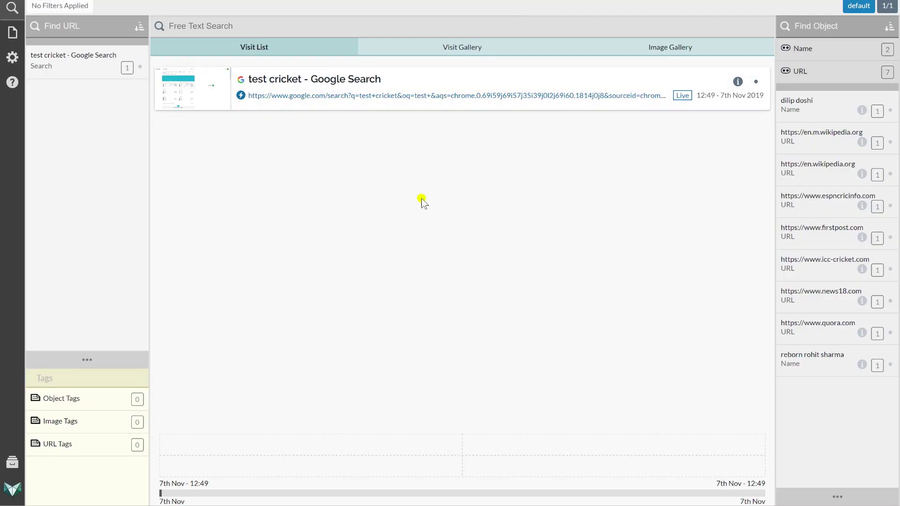
Open Vortimo's settings and look through the options
{"action": "left_click", "coordinate": [13, 58]}
{"action": "scroll", "coordinate": [455, 237], "scroll_direction": "down", "scroll_amount": 4}
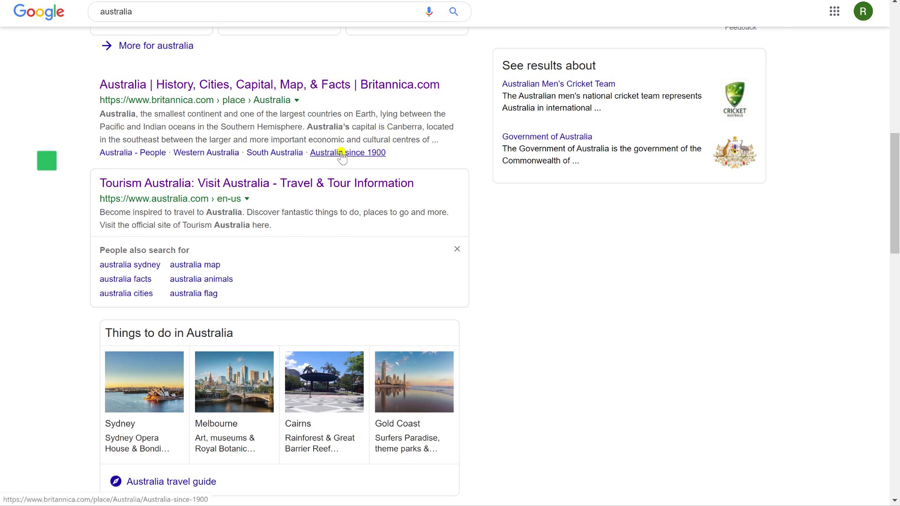
Examine Vortimo's details for Australia and Virat Kohli in the India team article, plus the PowerPoint slide explaining the parts of a details box
{"action": "scroll", "coordinate": [349, 155], "scroll_direction": "down", "scroll_amount": 14}
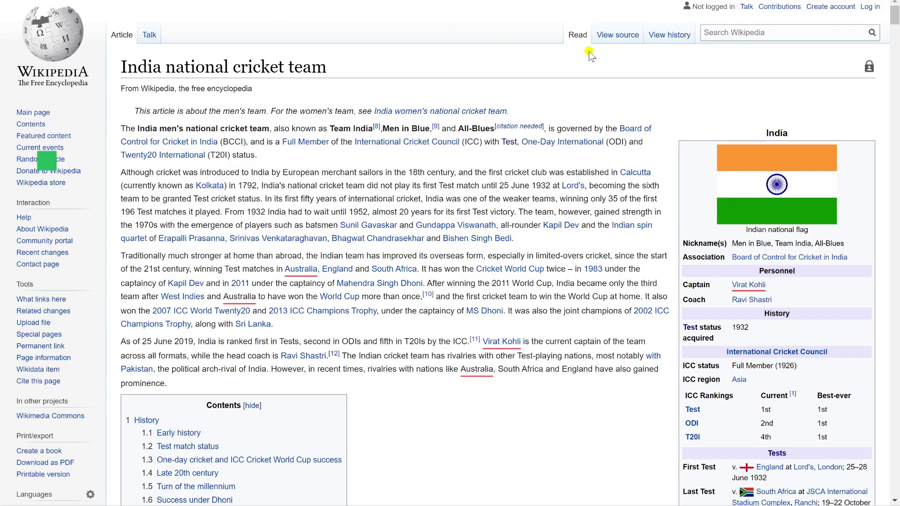
{"action": "scroll", "coordinate": [589, 51], "scroll_direction": "down", "scroll_amount": 3}
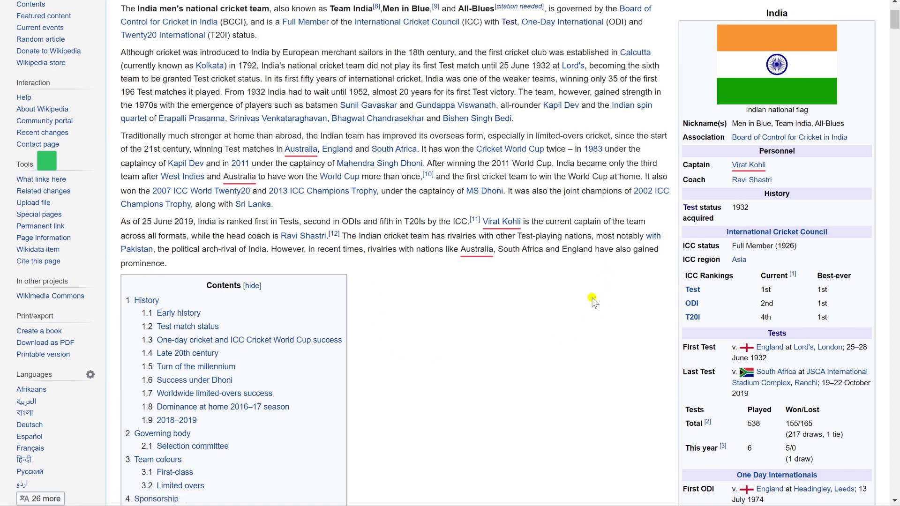
{"action": "scroll", "coordinate": [592, 300], "scroll_direction": "down", "scroll_amount": 3}
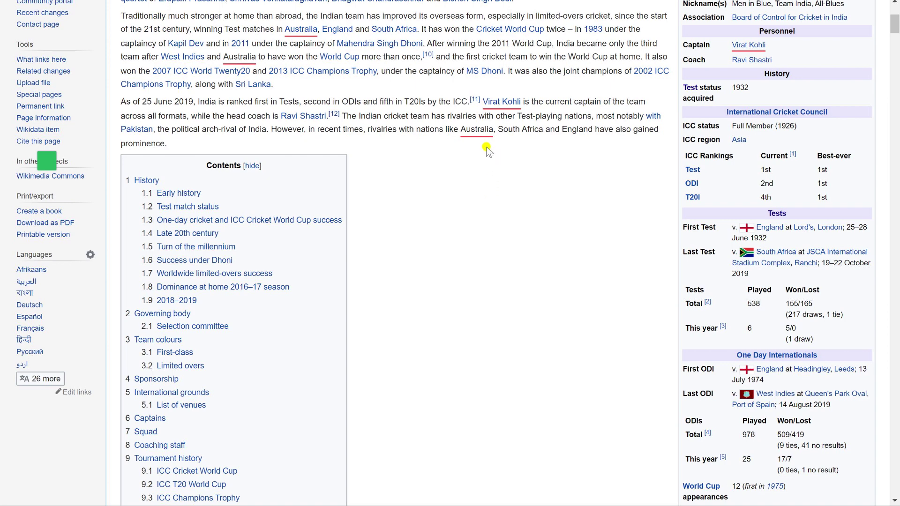
{"action": "mouse_move", "coordinate": [484, 132]}
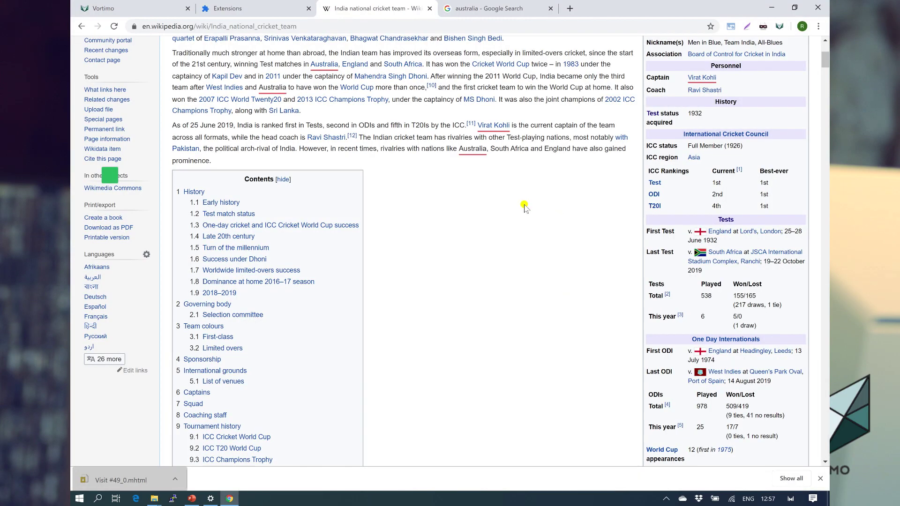
{"action": "mouse_move", "coordinate": [476, 155]}
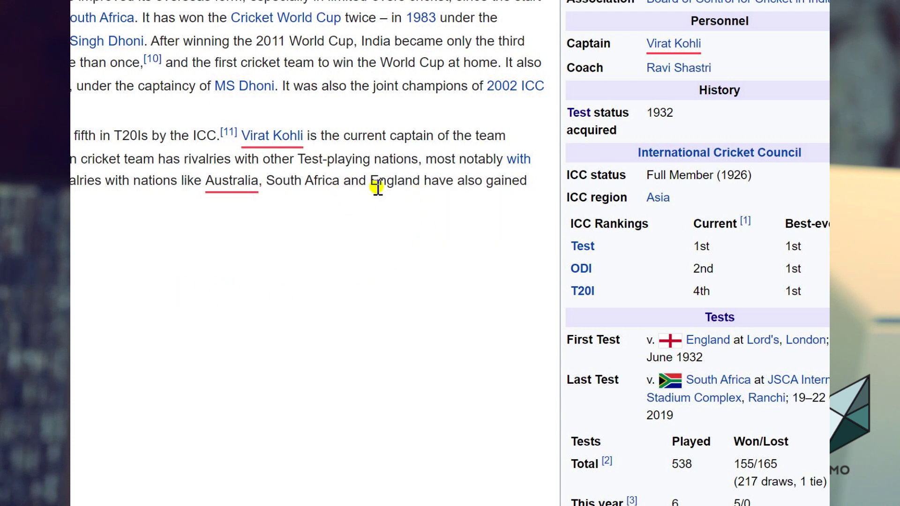
{"action": "mouse_move", "coordinate": [279, 149]}
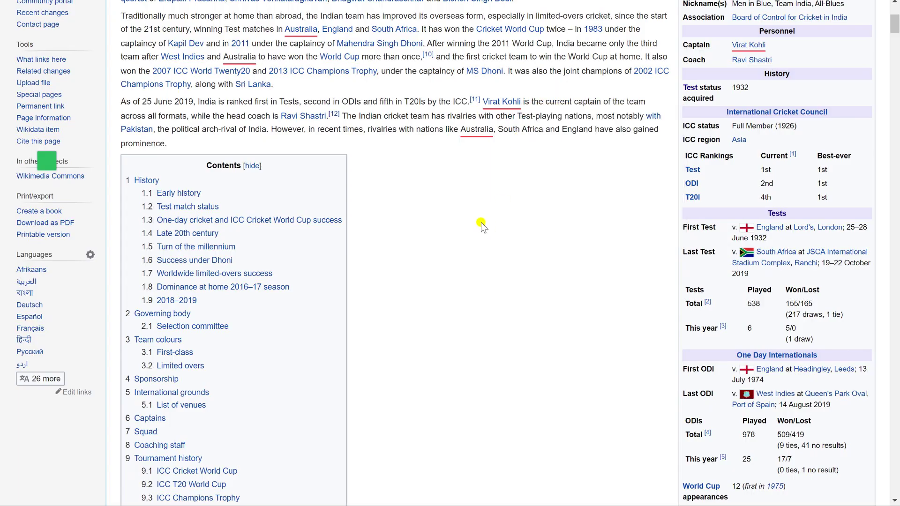
{"action": "key", "text": "alt+Tab"}
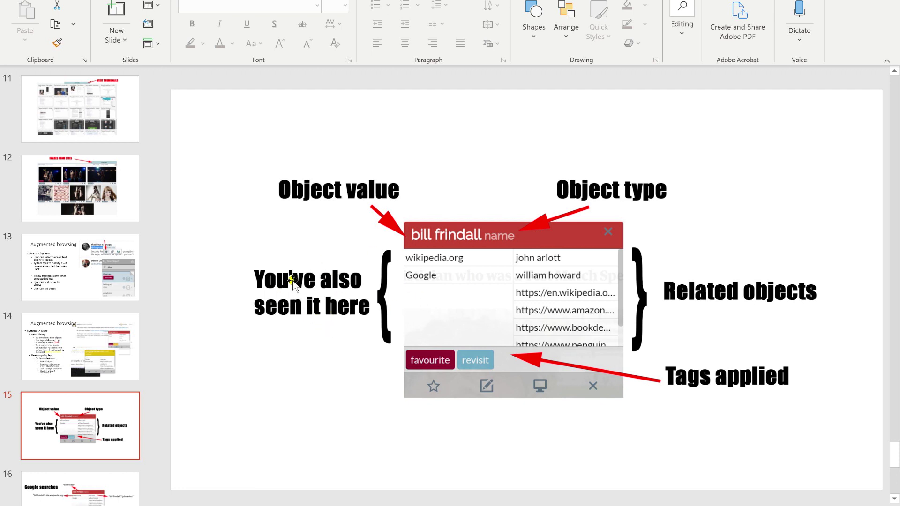
{"action": "key", "text": "alt+Tab"}
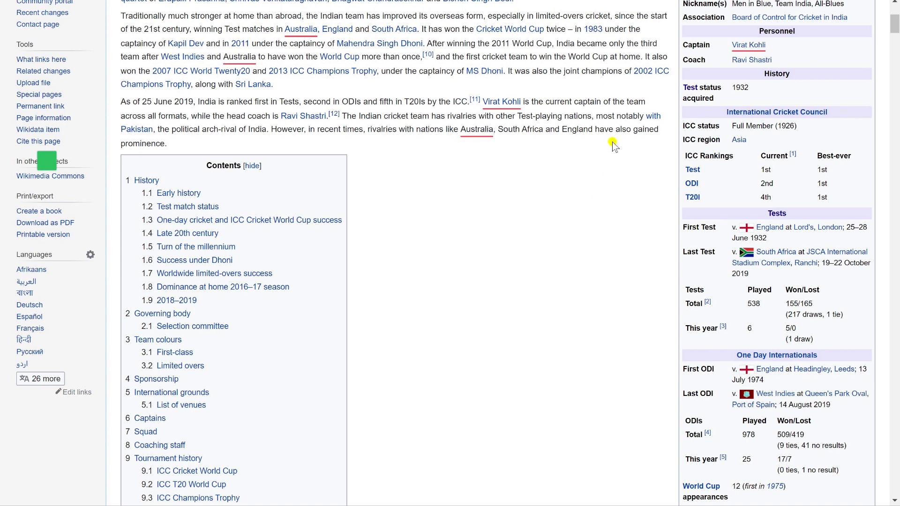
Look through the lower Google results for australia, and inspect Virat Kohli's related objects and favourite tag in the cricket article
{"action": "mouse_move", "coordinate": [518, 106]}
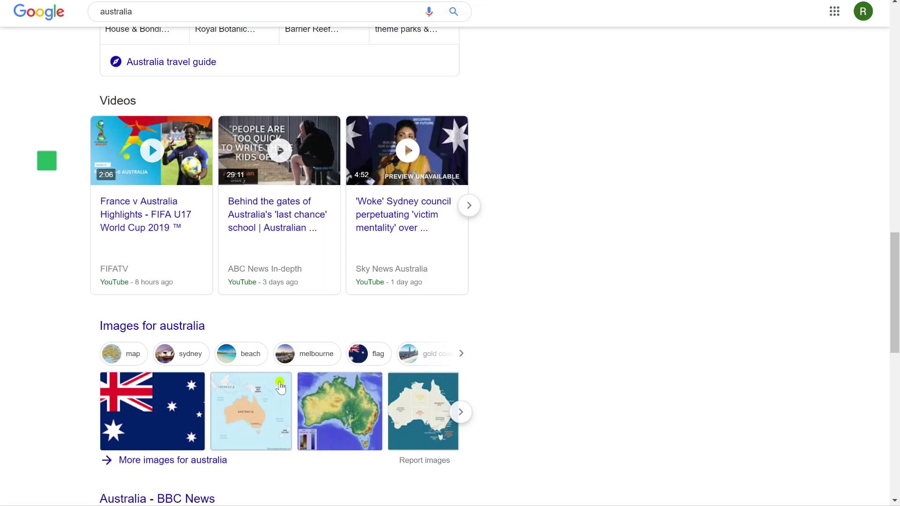
{"action": "scroll", "coordinate": [392, 323], "scroll_direction": "down", "scroll_amount": 3}
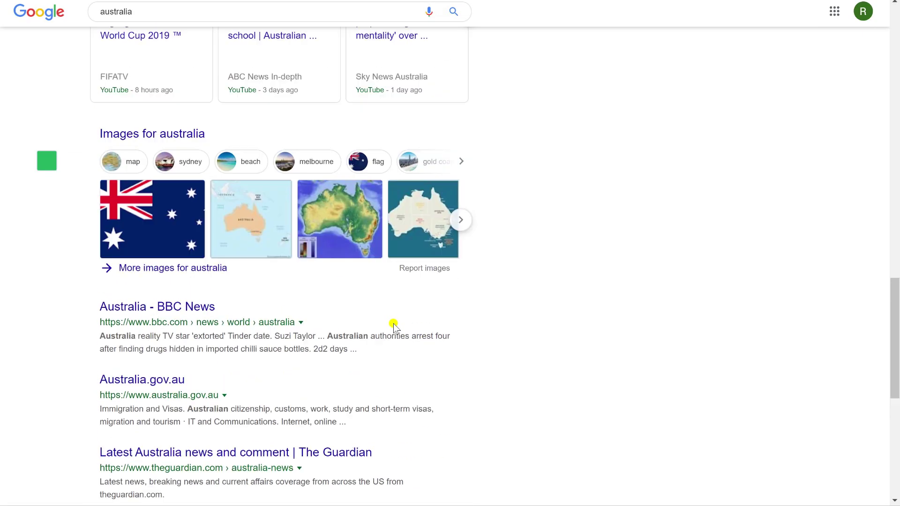
{"action": "scroll", "coordinate": [393, 326], "scroll_direction": "down", "scroll_amount": 5}
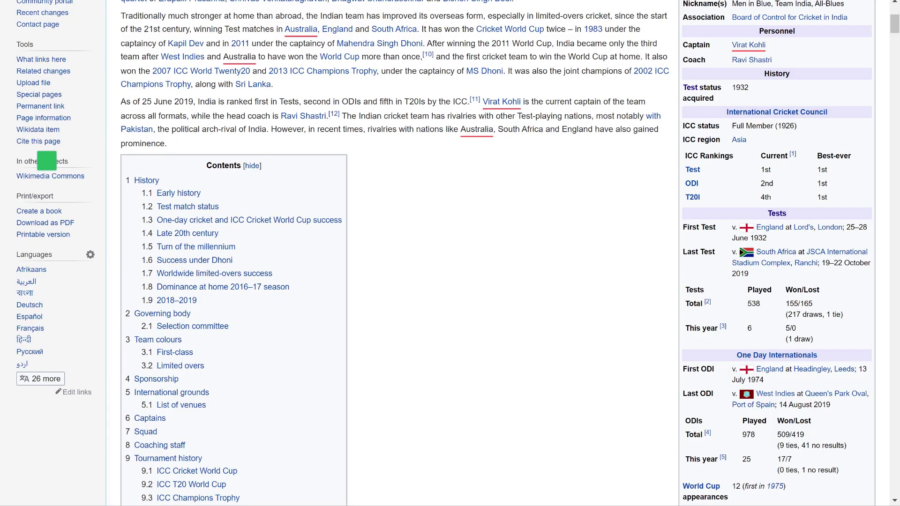
{"action": "mouse_move", "coordinate": [477, 136]}
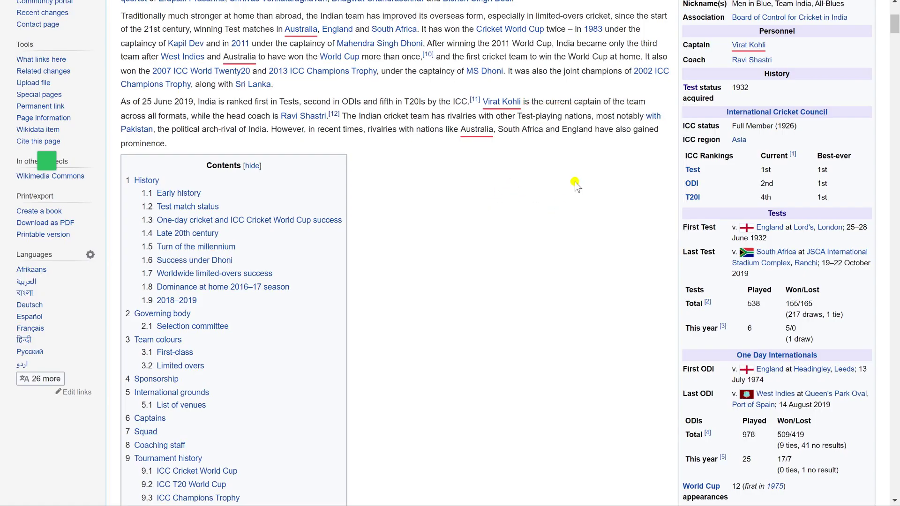
{"action": "mouse_move", "coordinate": [492, 105]}
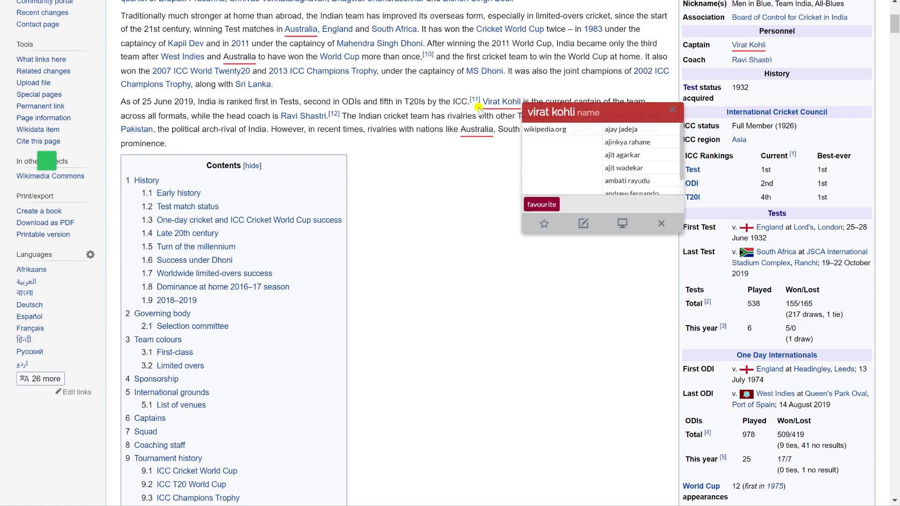
{"action": "left_click", "coordinate": [549, 117]}
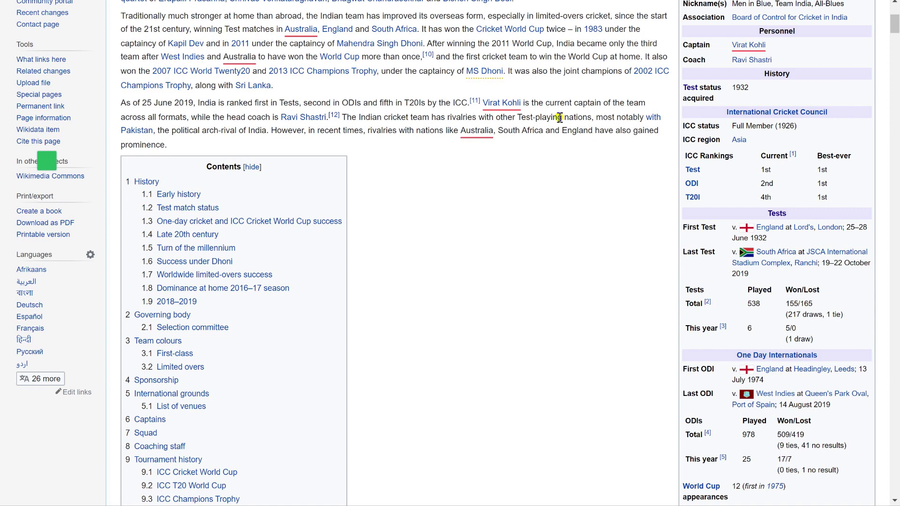
From Virat Kohli's details, search Google for jasprit bumrah together with virat kohli, look through the results, and return to the article
{"action": "mouse_move", "coordinate": [521, 106]}
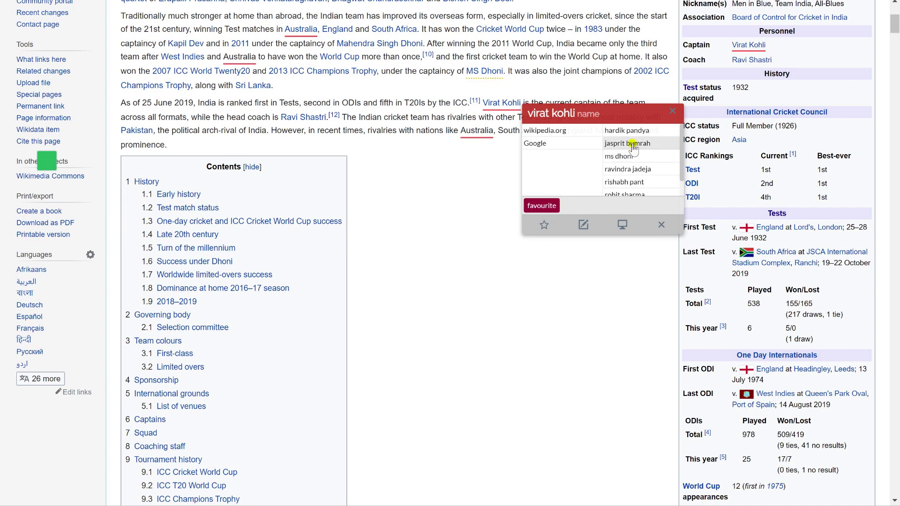
{"action": "left_click", "coordinate": [632, 143]}
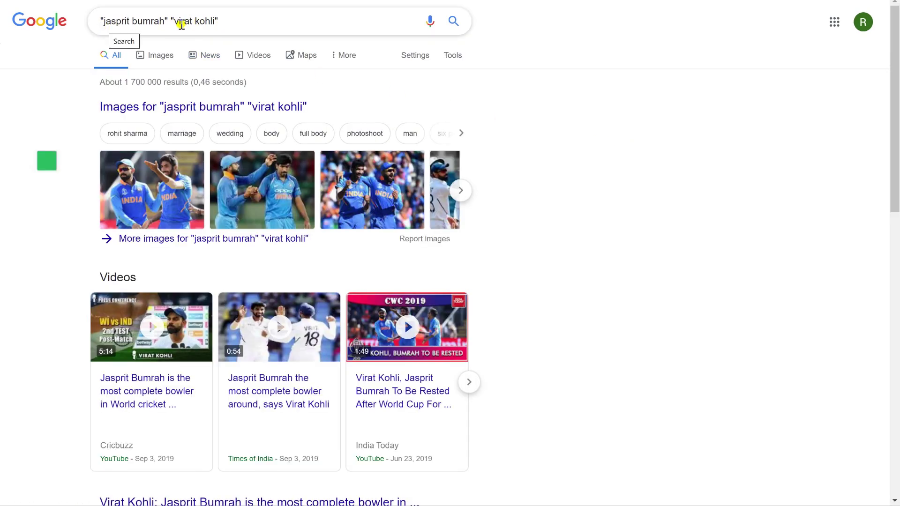
{"action": "scroll", "coordinate": [267, 117], "scroll_direction": "down", "scroll_amount": 5}
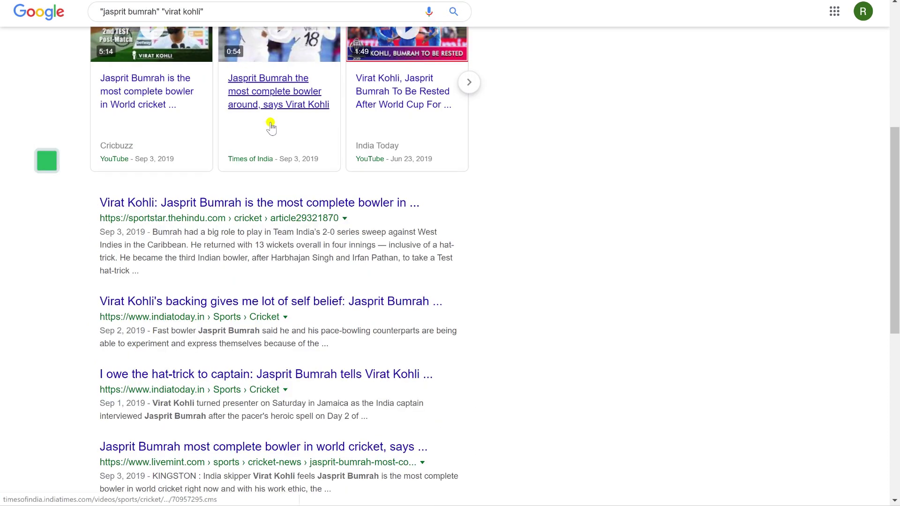
{"action": "scroll", "coordinate": [302, 190], "scroll_direction": "up", "scroll_amount": 4}
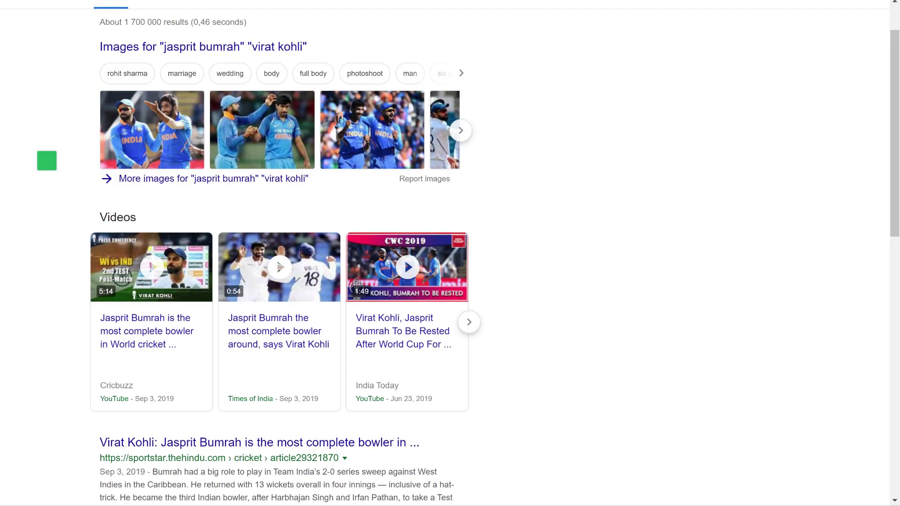
{"action": "left_click", "coordinate": [356, 1]}
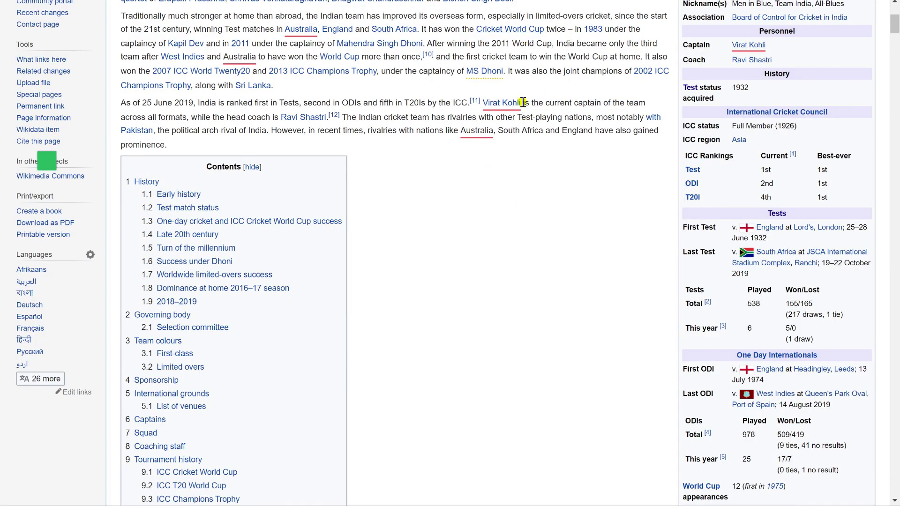
Examine the sources and related objects in the details of Virat Kohli and Australia
{"action": "mouse_move", "coordinate": [515, 104]}
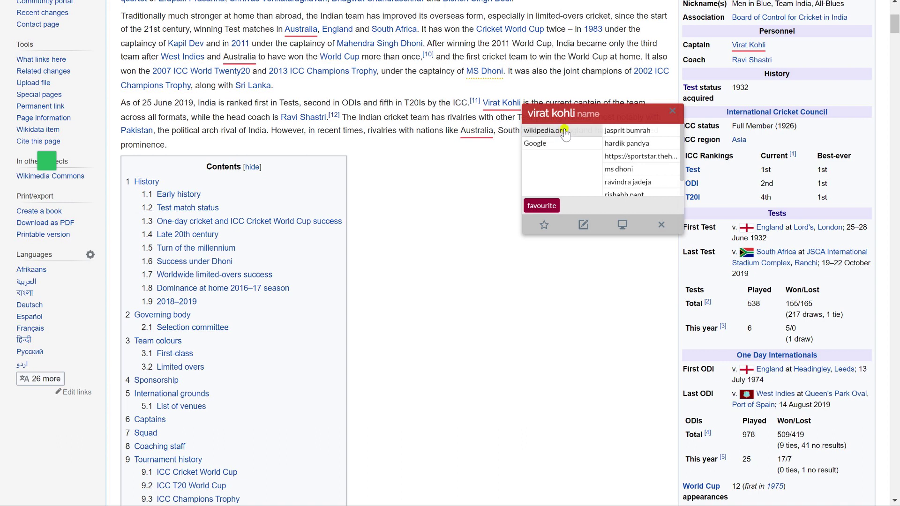
{"action": "mouse_move", "coordinate": [473, 134]}
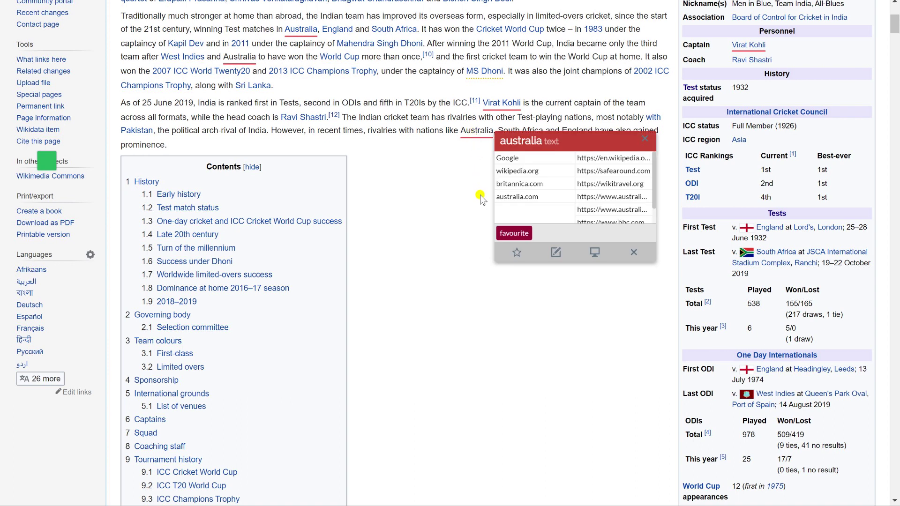
{"action": "left_click", "coordinate": [531, 184]}
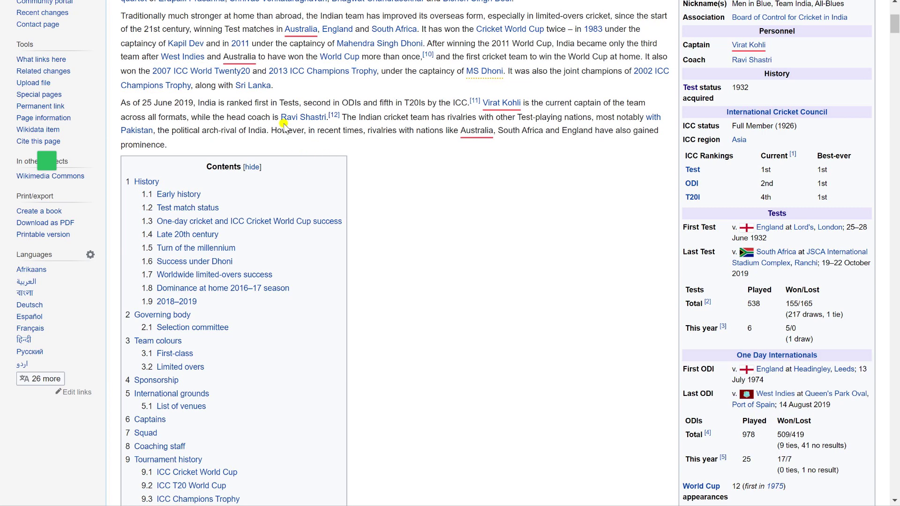
Add Ravi Shastri to the favourites from the paragraph on the head coach and look through his related objects
{"action": "left_click_drag", "start_coordinate": [280, 115], "coordinate": [326, 117]}
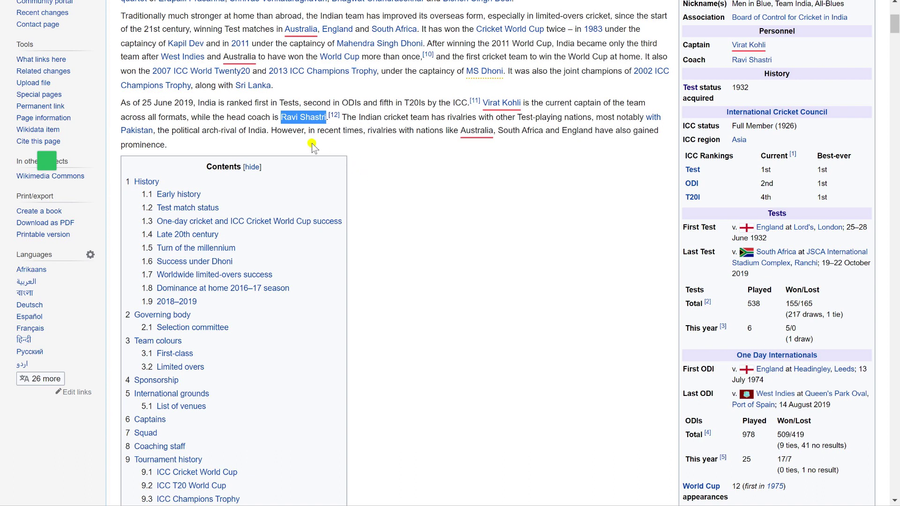
{"action": "left_click", "coordinate": [393, 171]}
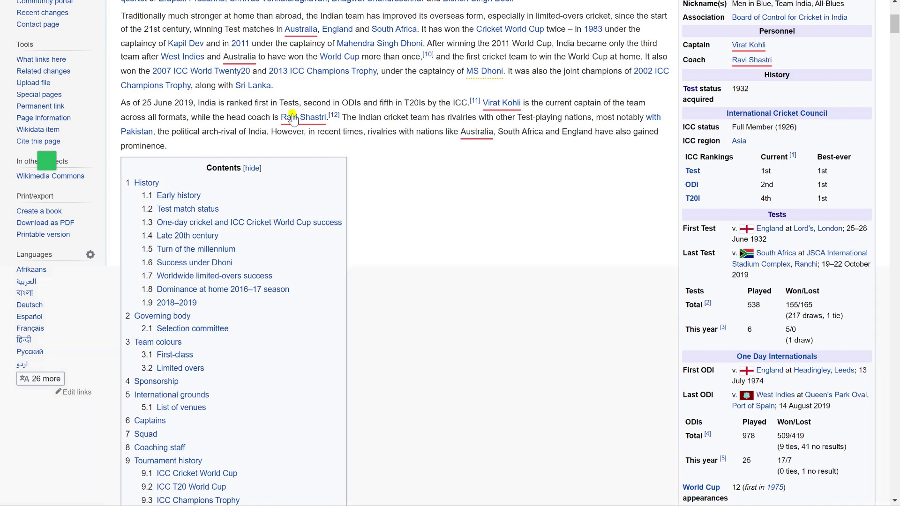
{"action": "mouse_move", "coordinate": [293, 119]}
{"action": "scroll", "coordinate": [419, 177], "scroll_direction": "down", "scroll_amount": 2}
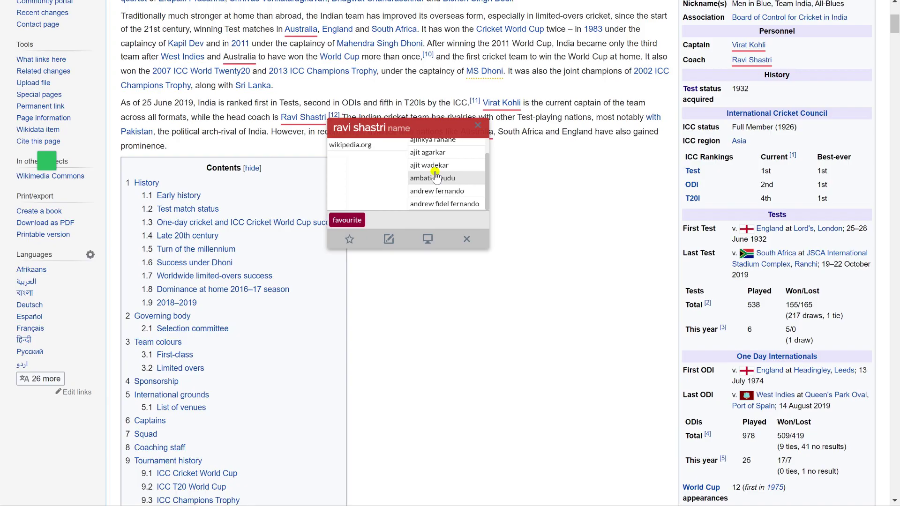
Search Google for the related object ajit agarkar together with ravi shastri, look through the results, and return to the article
{"action": "left_click", "coordinate": [427, 152]}
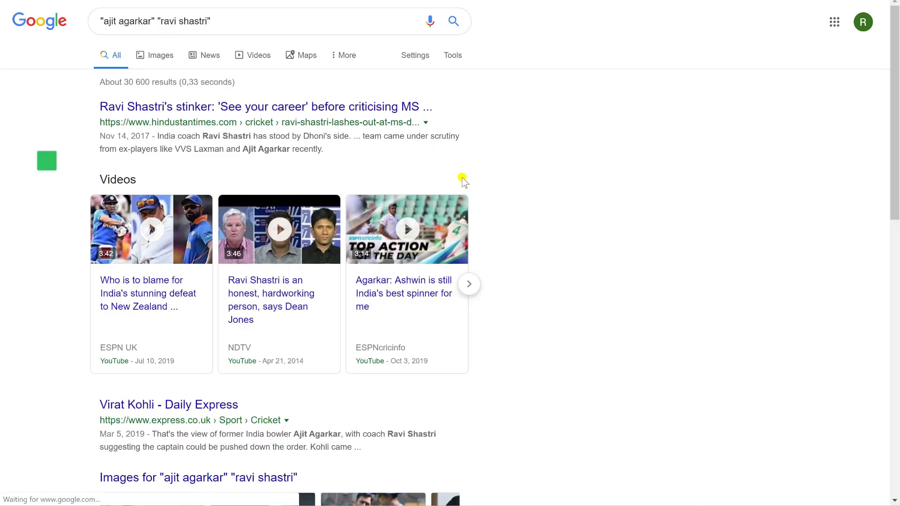
{"action": "scroll", "coordinate": [288, 195], "scroll_direction": "down", "scroll_amount": 14}
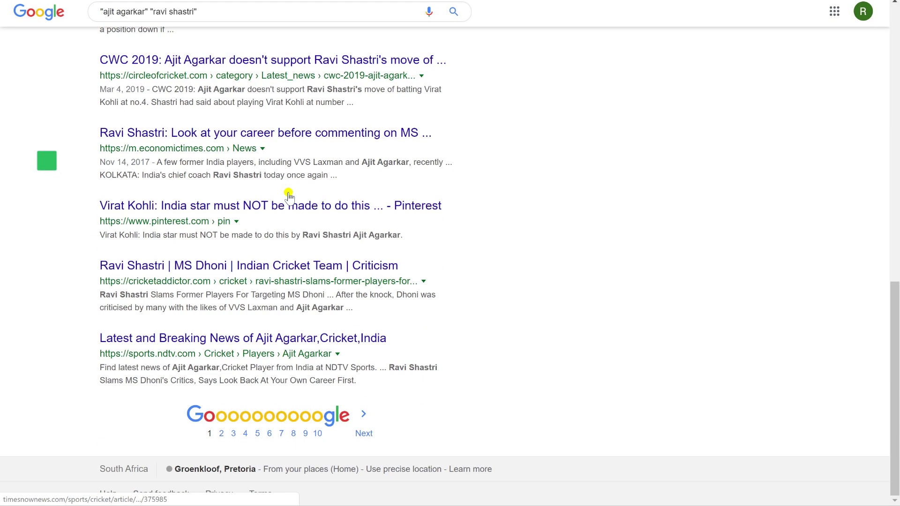
{"action": "scroll", "coordinate": [315, 173], "scroll_direction": "up", "scroll_amount": 1}
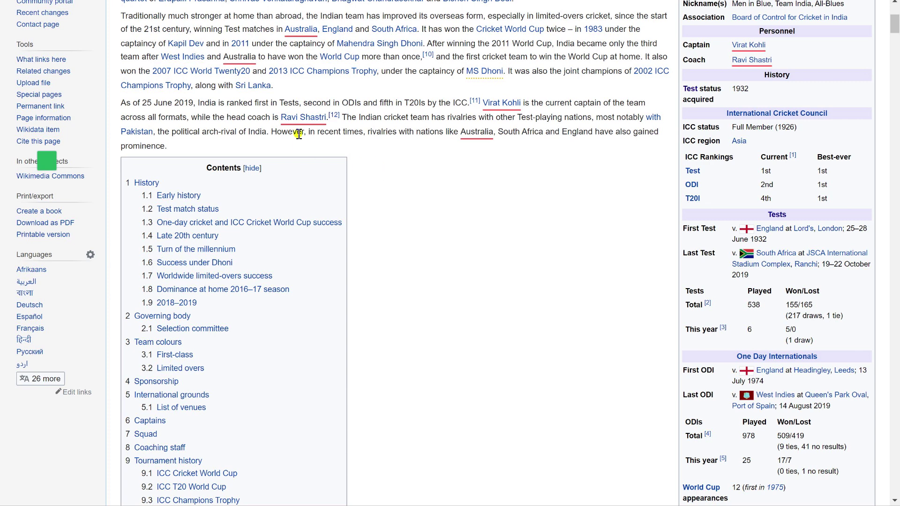
Remove Ravi Shastri from the favourites and view MS Dhoni's details for comparison
{"action": "mouse_move", "coordinate": [309, 118]}
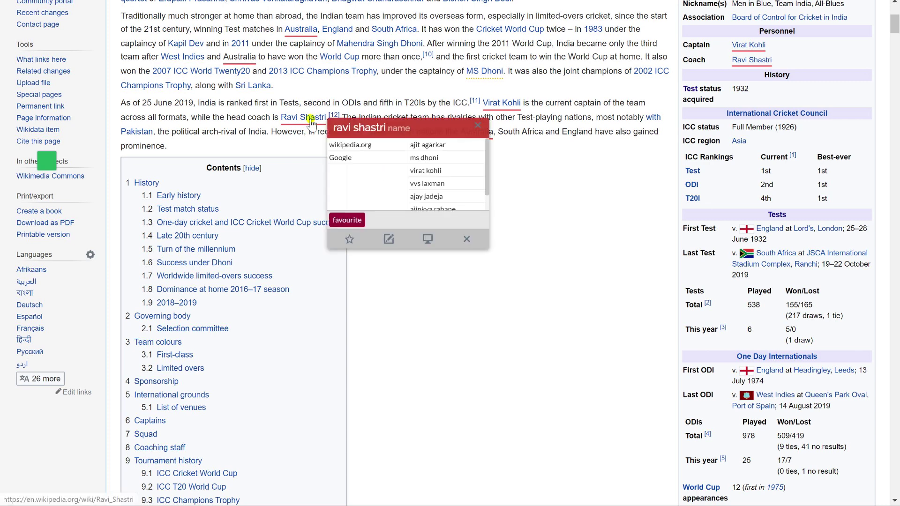
{"action": "left_click", "coordinate": [350, 240]}
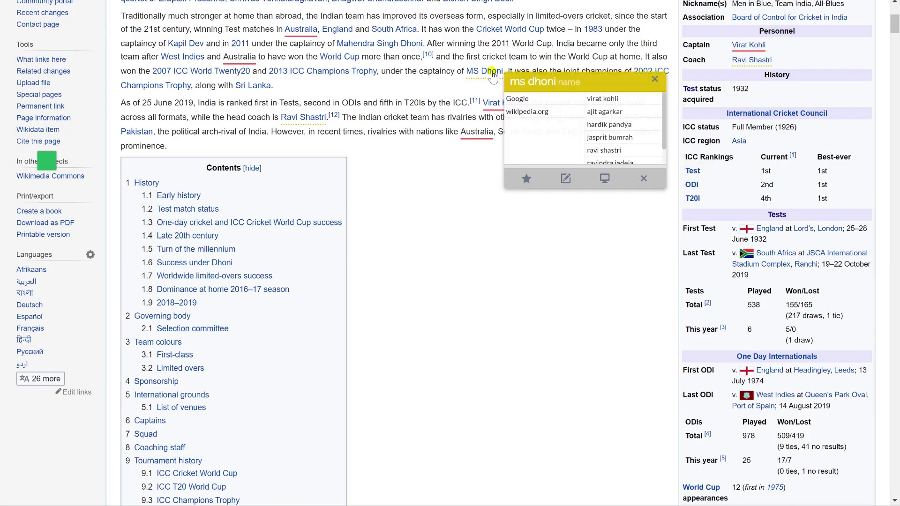
{"action": "mouse_move", "coordinate": [489, 77]}
{"action": "left_click", "coordinate": [490, 303]}
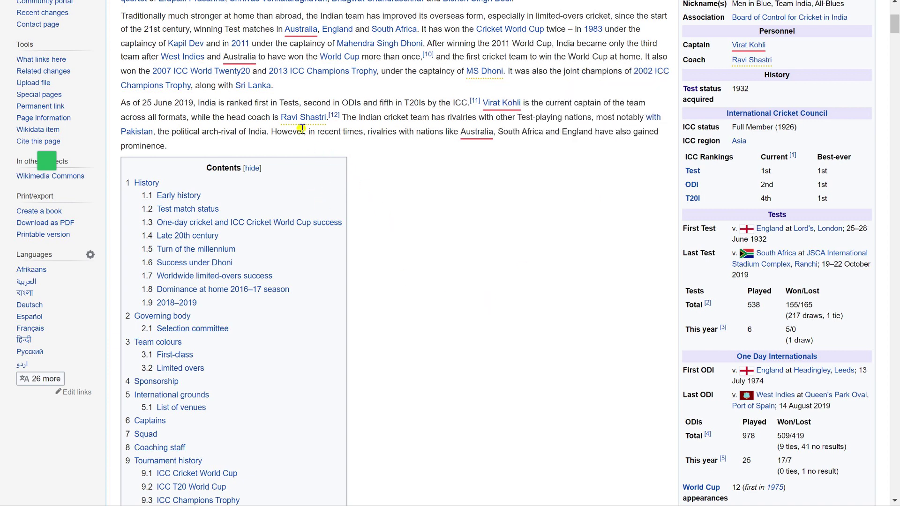
Mark both Ravi Shastri and MS Dhoni as favourites from their details boxes
{"action": "mouse_move", "coordinate": [302, 125]}
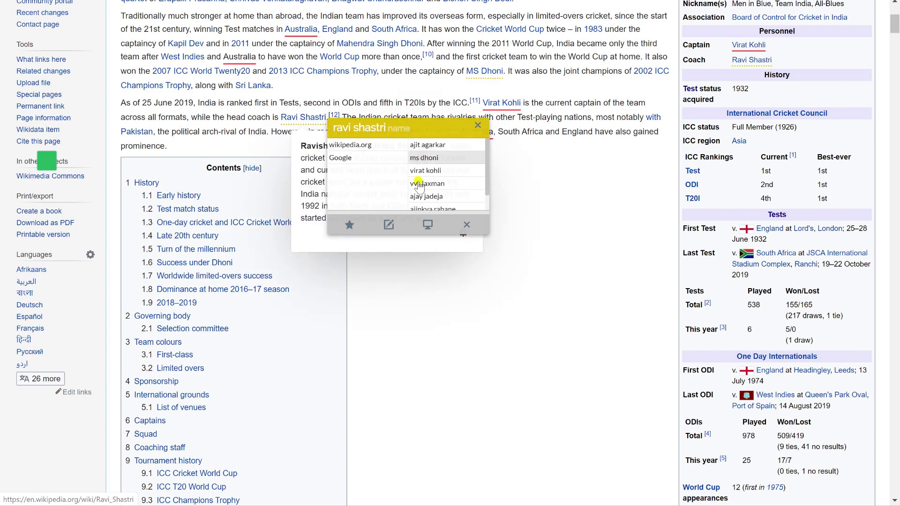
{"action": "left_click", "coordinate": [347, 226]}
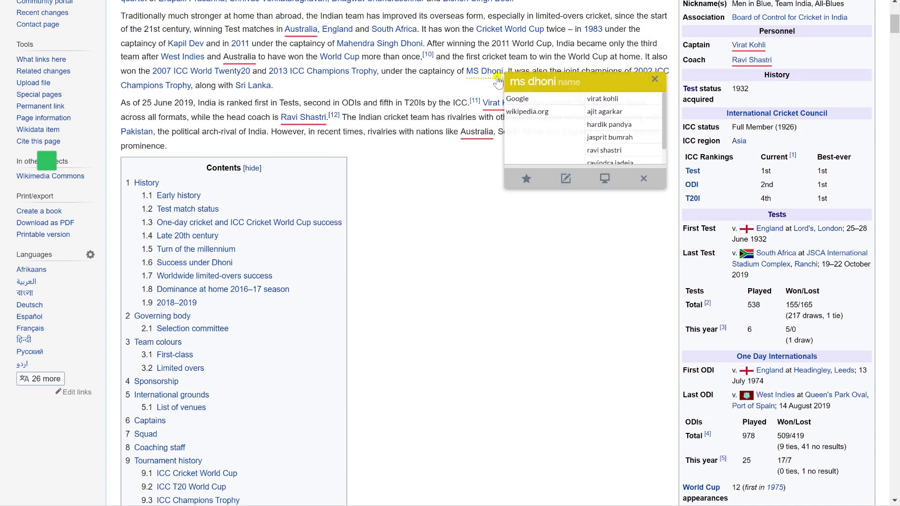
{"action": "left_click", "coordinate": [528, 180]}
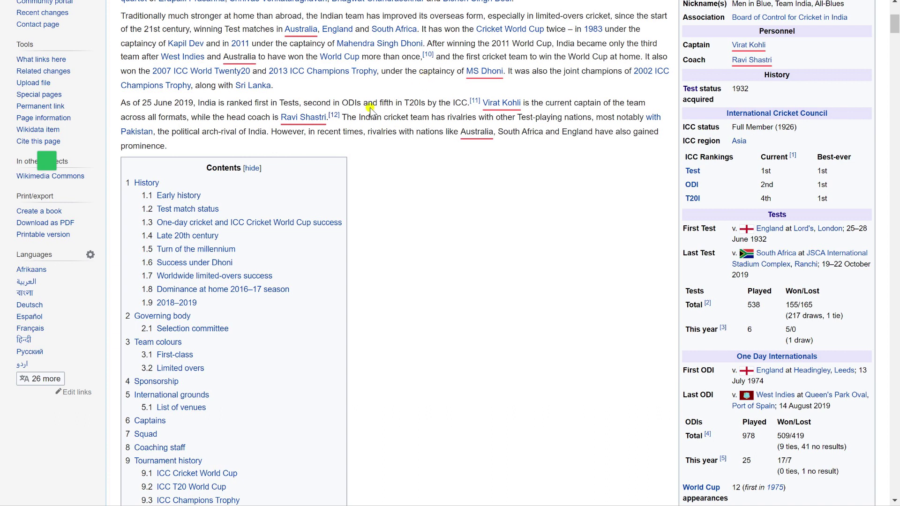
Add the note "He is the captain of the Indian team." to Virat Kohli and close his details
{"action": "mouse_move", "coordinate": [486, 104]}
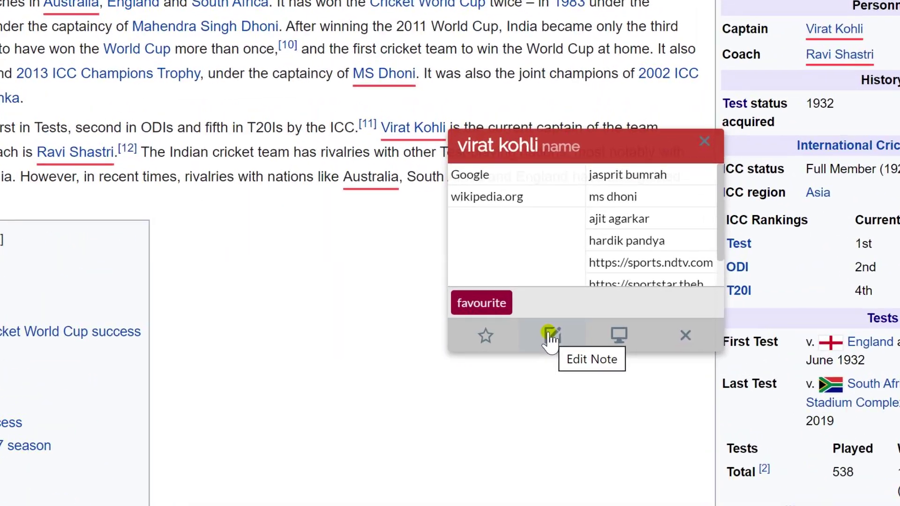
{"action": "left_click", "coordinate": [552, 336]}
{"action": "left_click", "coordinate": [548, 386]}
{"action": "type", "text": "He is the capta"}
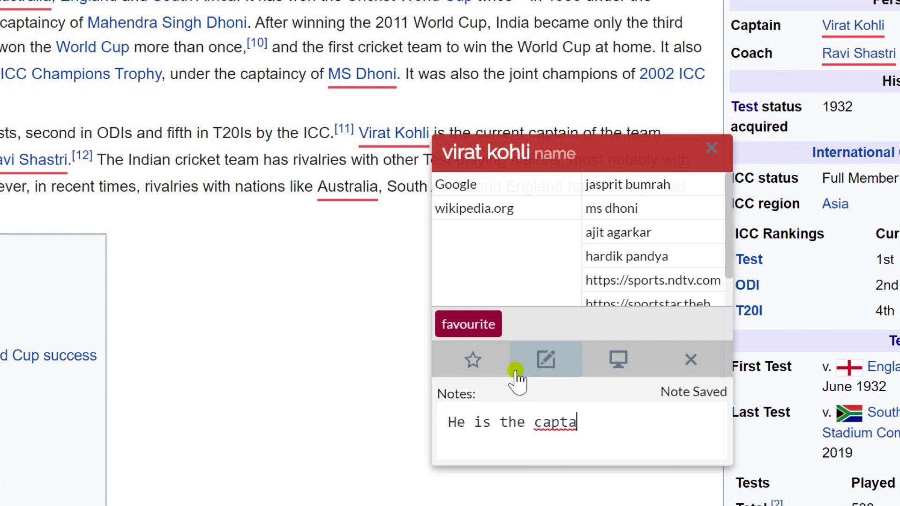
{"action": "type", "text": "in of the team"}
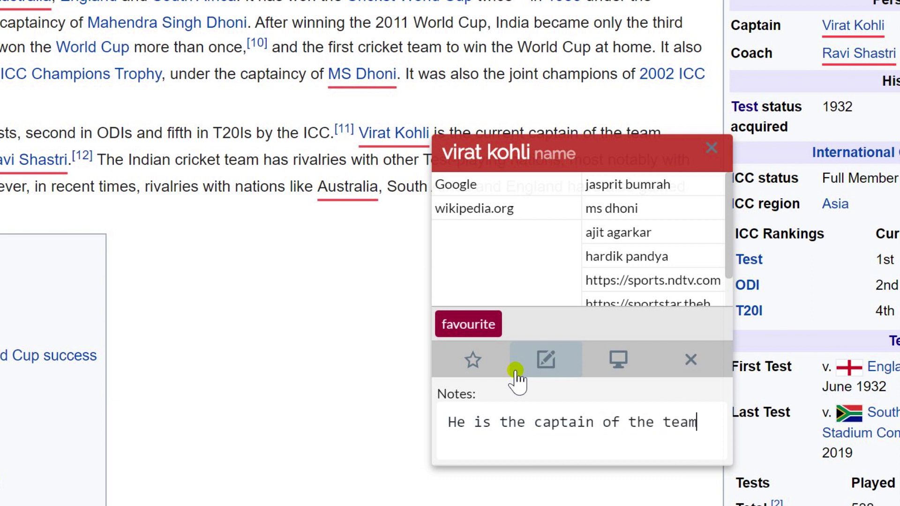
{"action": "type", "text": " Indian e"}
{"action": "type", "text": "a"}
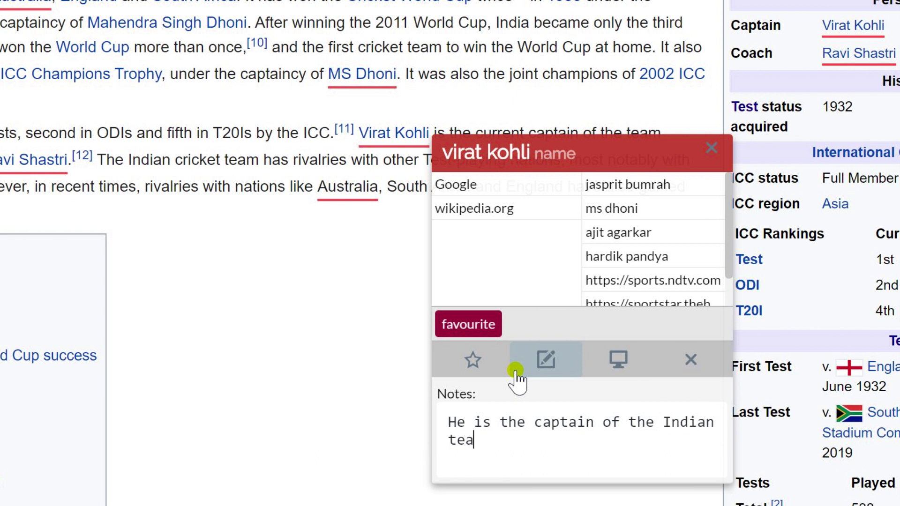
{"action": "type", "text": "m."}
{"action": "left_click", "coordinate": [366, 410]}
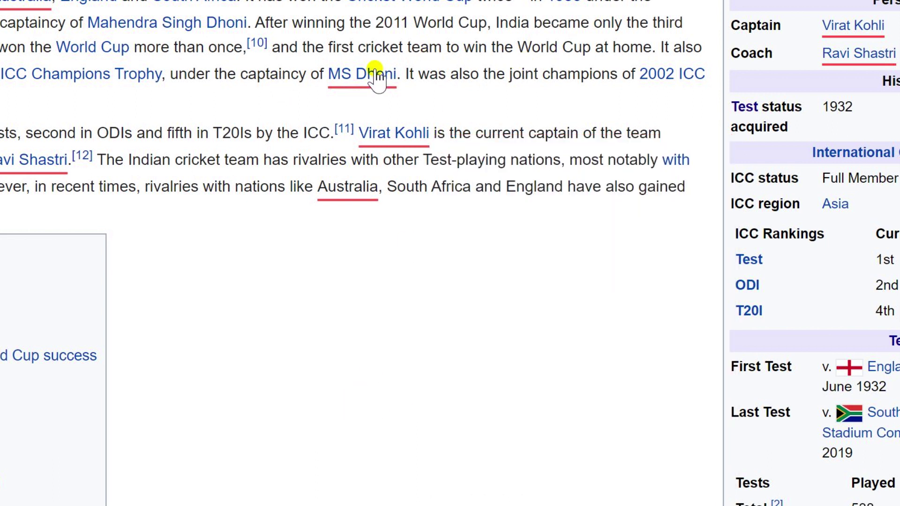
Add the note "He used to be the captain of the team." to MS Dhoni and close his details
{"action": "mouse_move", "coordinate": [372, 74]}
{"action": "left_click", "coordinate": [507, 296]}
{"action": "left_click", "coordinate": [532, 361]}
{"action": "type", "text": "He used to be the cpa"}
{"action": "key", "text": "BackSpace"}
{"action": "key", "text": "BackSpace"}
{"action": "type", "text": "aptain of the team."}
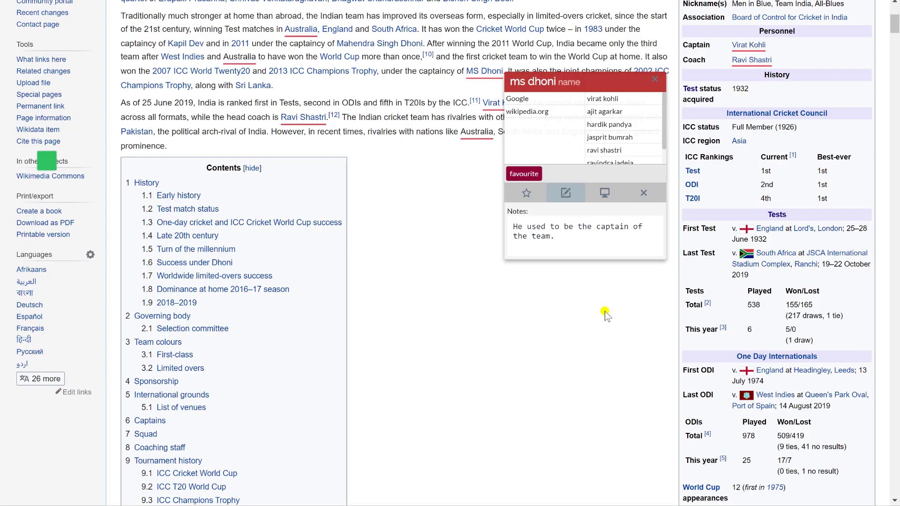
{"action": "left_click", "coordinate": [605, 311]}
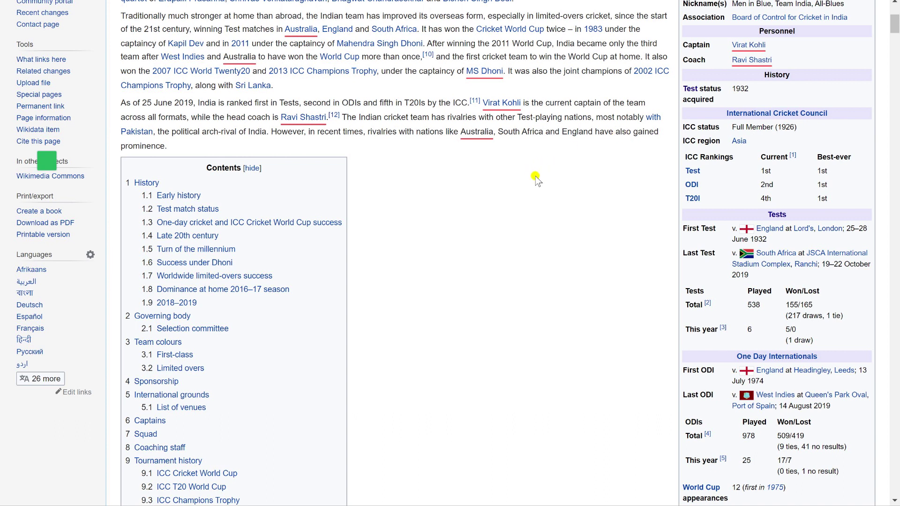
Remove Australia from the favourites and close its details
{"action": "mouse_move", "coordinate": [467, 137]}
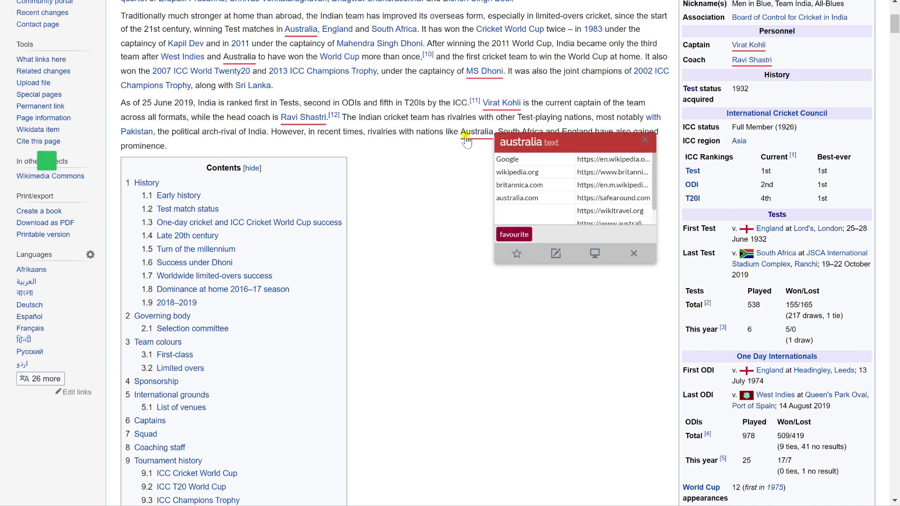
{"action": "left_click", "coordinate": [517, 253]}
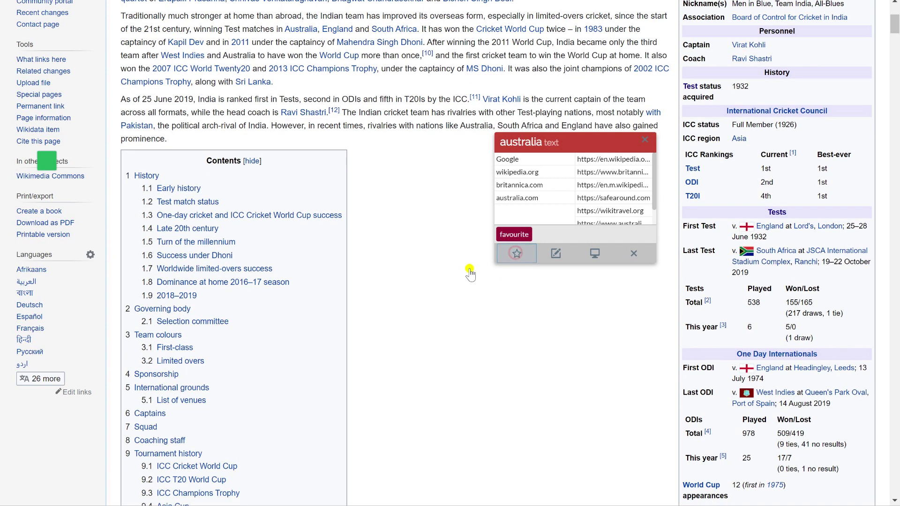
{"action": "left_click", "coordinate": [464, 245]}
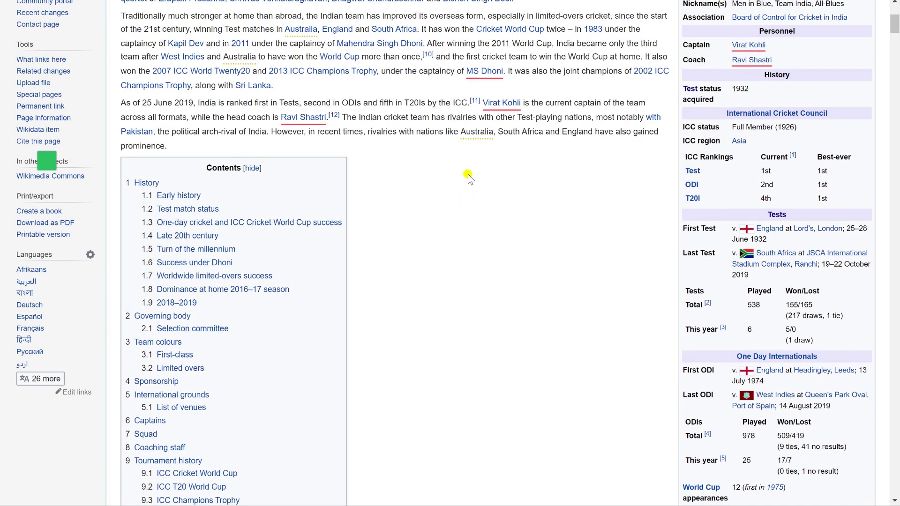
Check Australia's details and examine how its mentions are underlined through the article's introduction and history sections
{"action": "mouse_move", "coordinate": [487, 143]}
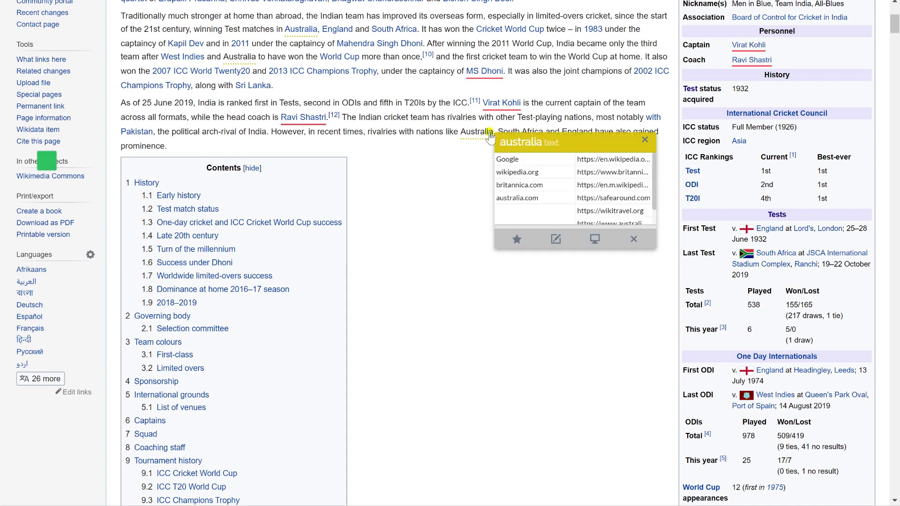
{"action": "scroll", "coordinate": [467, 208], "scroll_direction": "down", "scroll_amount": 1}
{"action": "scroll", "coordinate": [467, 208], "scroll_direction": "down", "scroll_amount": 2}
{"action": "scroll", "coordinate": [468, 208], "scroll_direction": "up", "scroll_amount": 5}
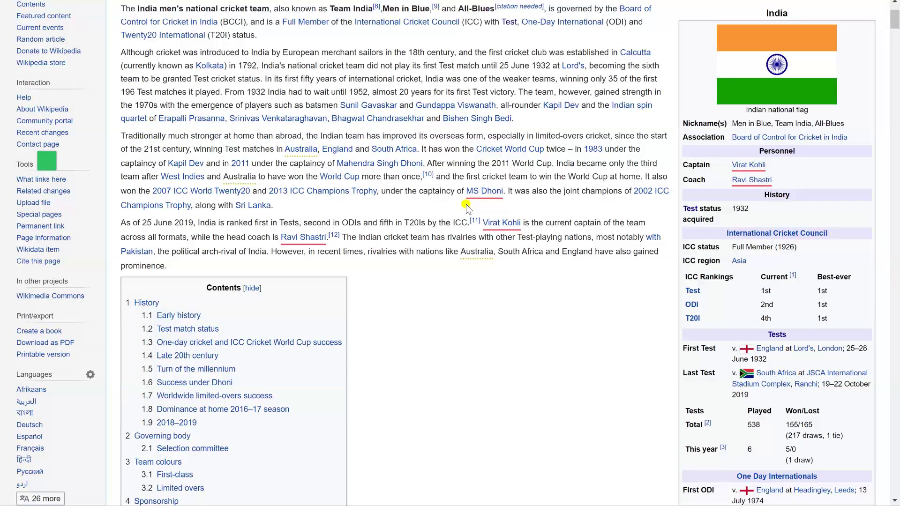
{"action": "scroll", "coordinate": [467, 208], "scroll_direction": "up", "scroll_amount": 3}
{"action": "scroll", "coordinate": [466, 205], "scroll_direction": "down", "scroll_amount": 20}
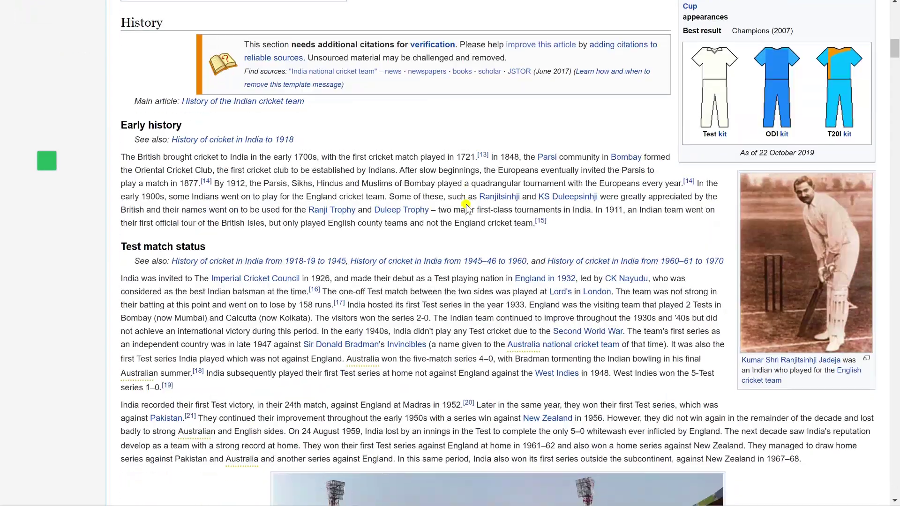
{"action": "scroll", "coordinate": [404, 165], "scroll_direction": "down", "scroll_amount": 6}
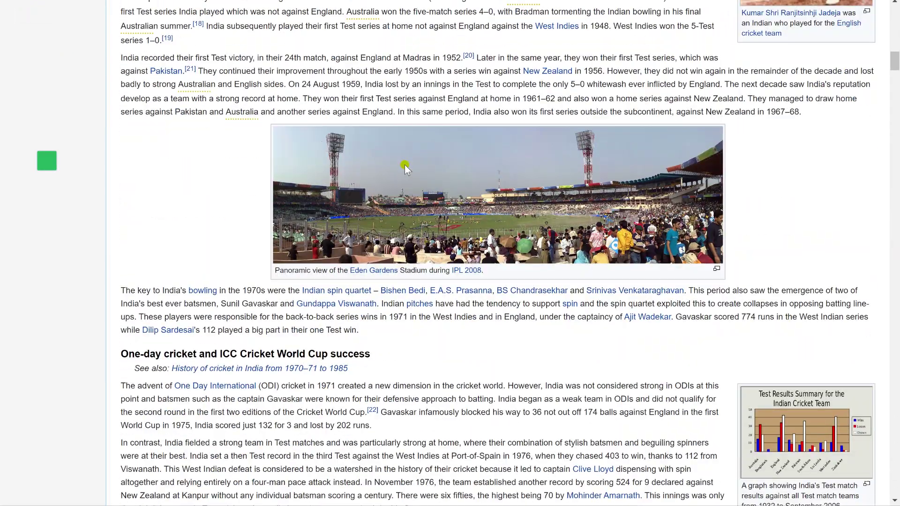
{"action": "scroll", "coordinate": [404, 164], "scroll_direction": "down", "scroll_amount": 3}
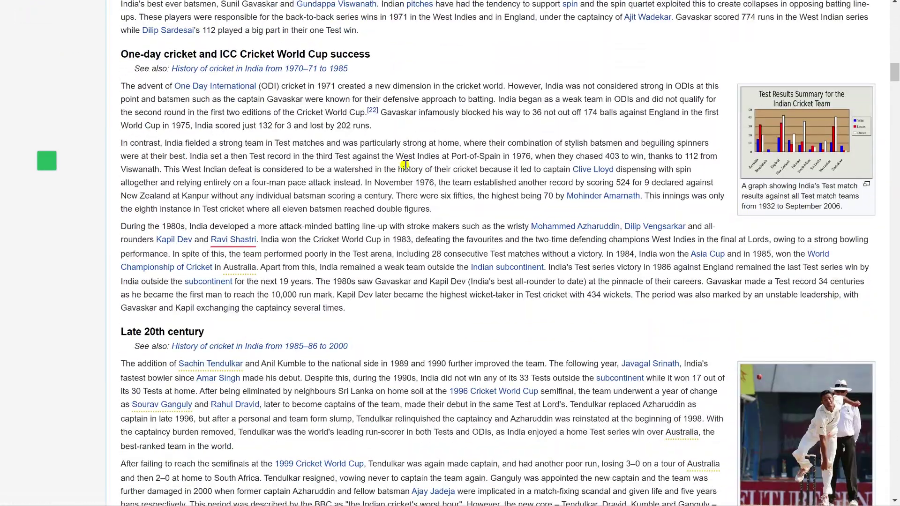
Add the note "Highest scoring test cricketer" to Sachin Tendulkar in the Late 20th century section and close his details
{"action": "scroll", "coordinate": [404, 165], "scroll_direction": "down", "scroll_amount": 1}
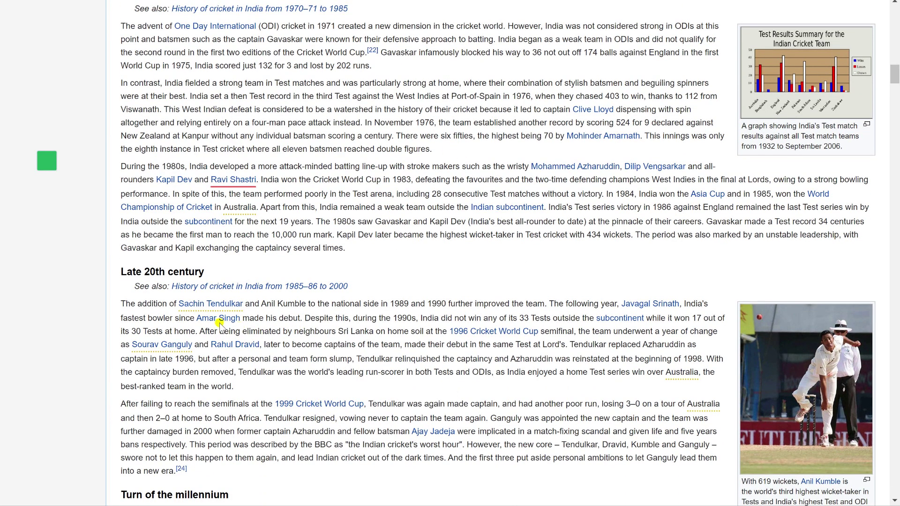
{"action": "scroll", "coordinate": [179, 287], "scroll_direction": "down", "scroll_amount": 1}
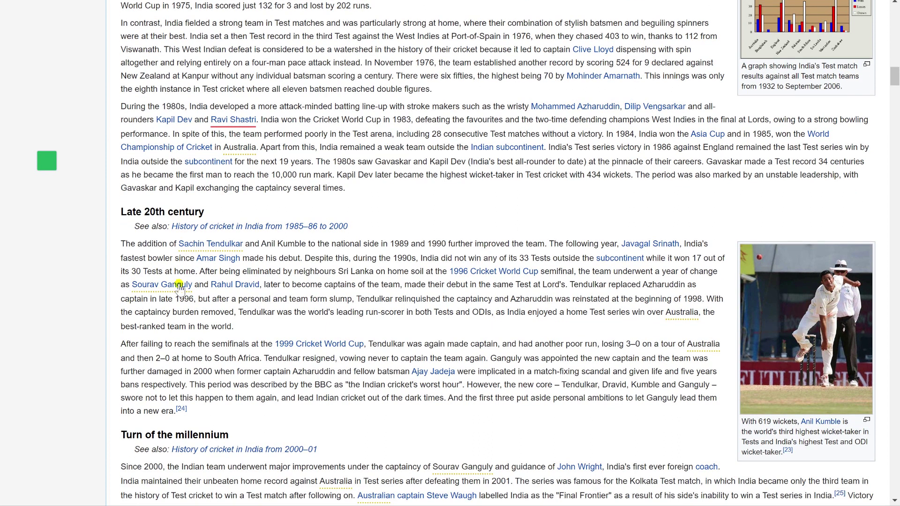
{"action": "mouse_move", "coordinate": [212, 248]}
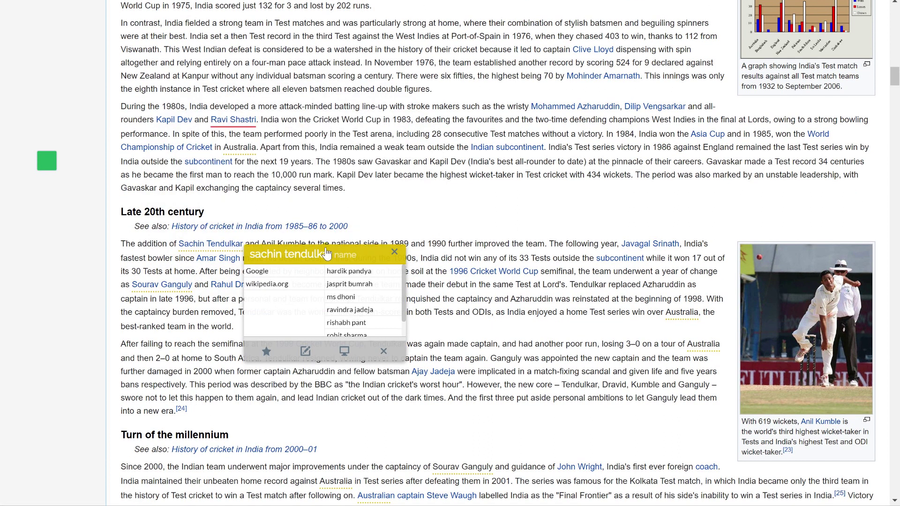
{"action": "left_click", "coordinate": [305, 352]}
{"action": "left_click", "coordinate": [321, 385]}
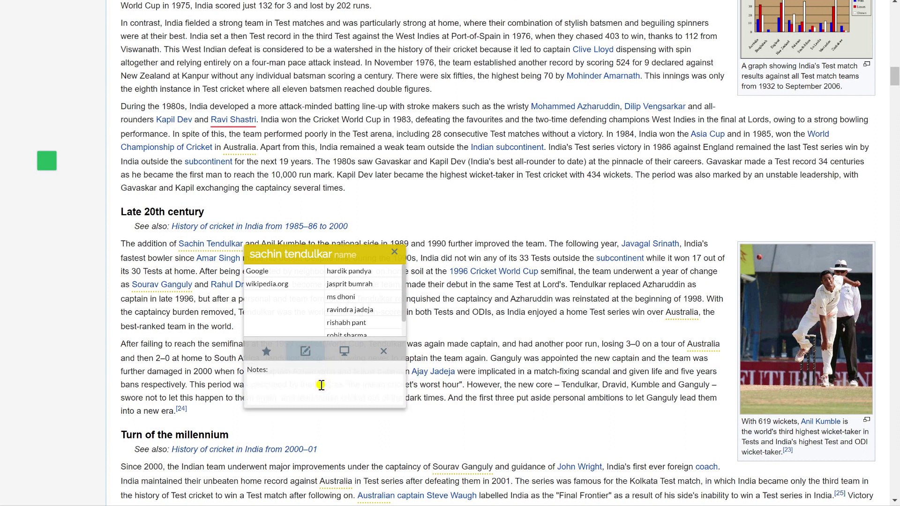
{"action": "type", "text": "Highest scoring test cri"}
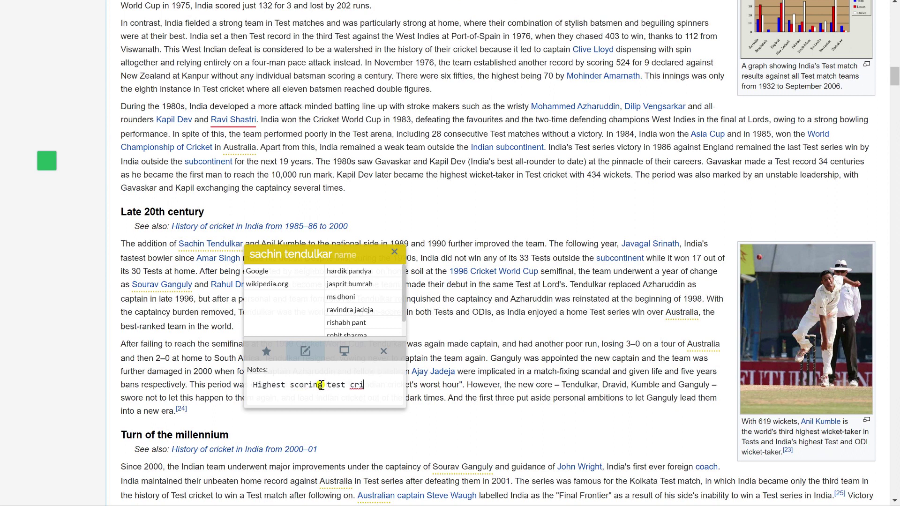
{"action": "type", "text": "cket"}
{"action": "left_click", "coordinate": [467, 291]}
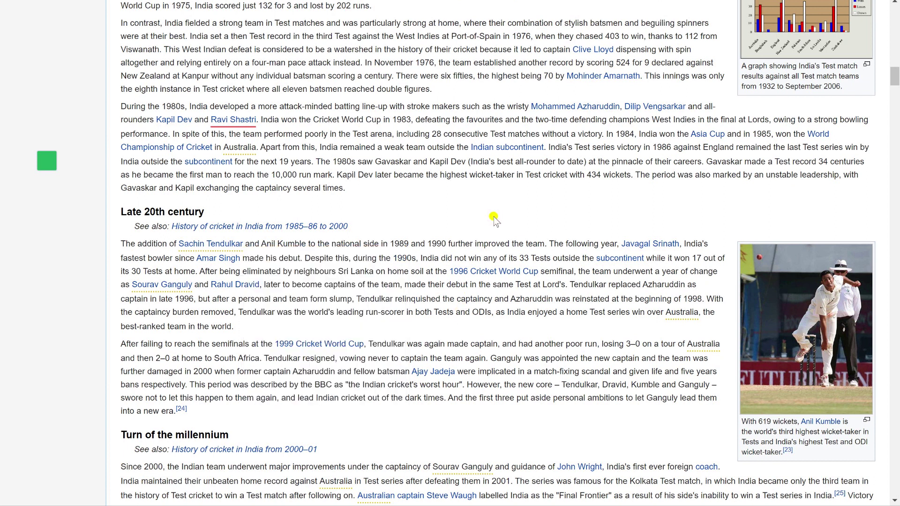
Review the underlined mentions through the Success under Dhoni section, and run a Google search for Sachin Tendulkar from his details
{"action": "scroll", "coordinate": [494, 217], "scroll_direction": "down", "scroll_amount": 3}
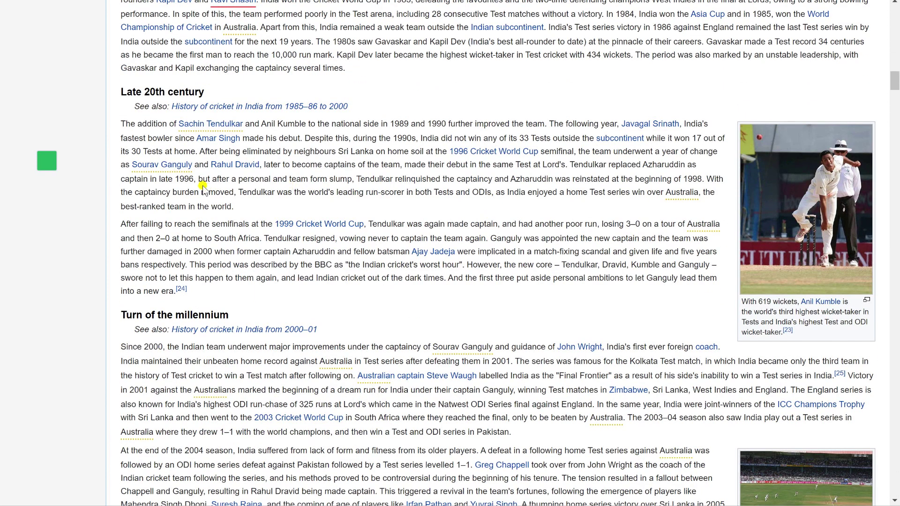
{"action": "scroll", "coordinate": [452, 211], "scroll_direction": "down", "scroll_amount": 4}
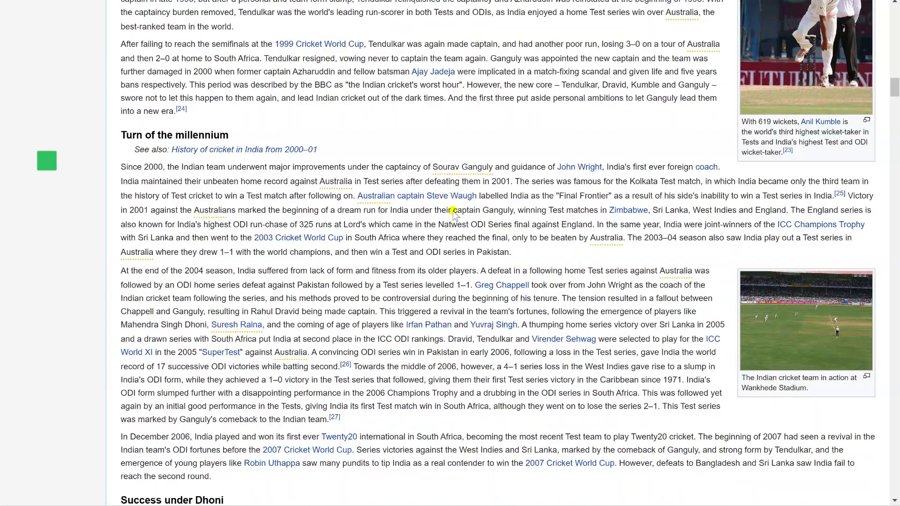
{"action": "scroll", "coordinate": [453, 211], "scroll_direction": "down", "scroll_amount": 5}
{"action": "scroll", "coordinate": [453, 211], "scroll_direction": "up", "scroll_amount": 4}
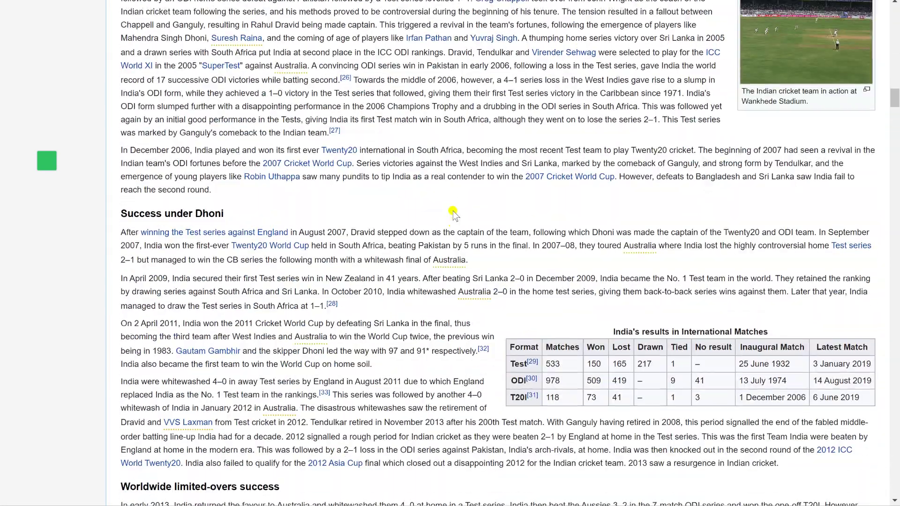
{"action": "scroll", "coordinate": [453, 211], "scroll_direction": "up", "scroll_amount": 3}
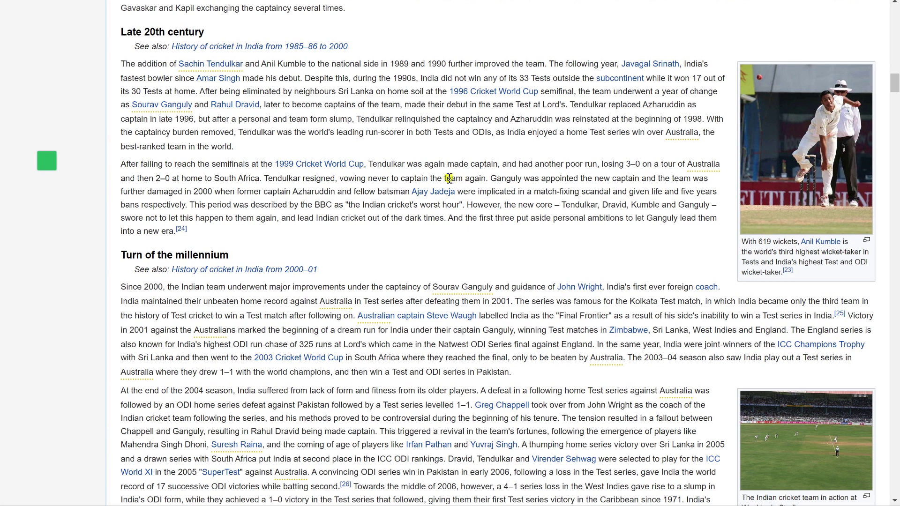
{"action": "mouse_move", "coordinate": [220, 65]}
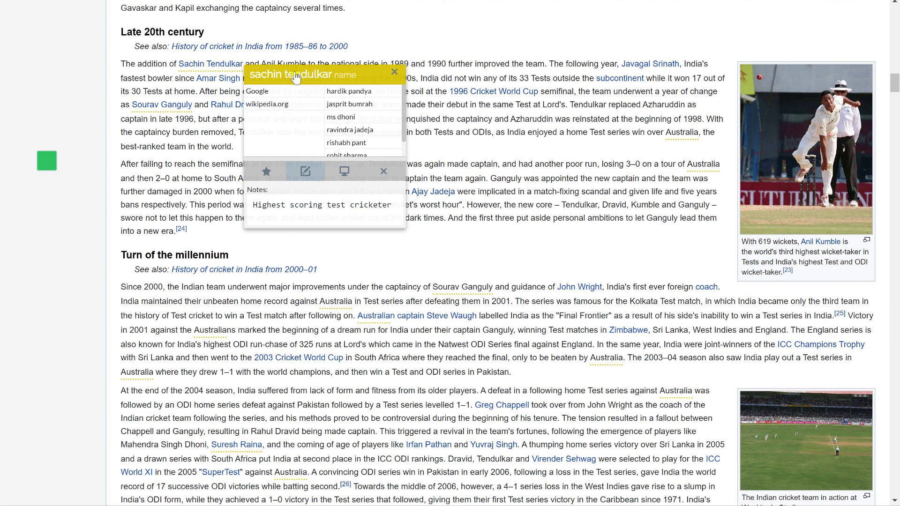
{"action": "left_click", "coordinate": [299, 97]}
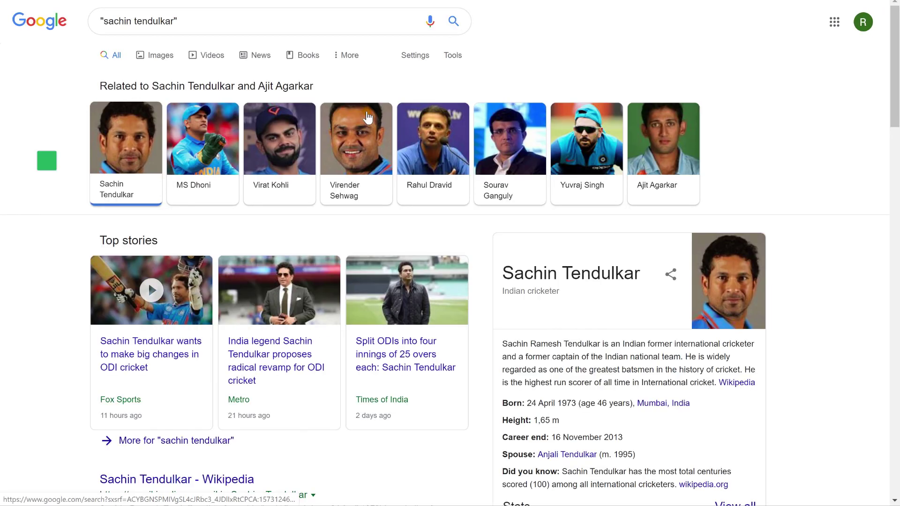
Open Sachin Tendulkar's Twitter profile from the Google search results
{"action": "scroll", "coordinate": [366, 116], "scroll_direction": "down", "scroll_amount": 7}
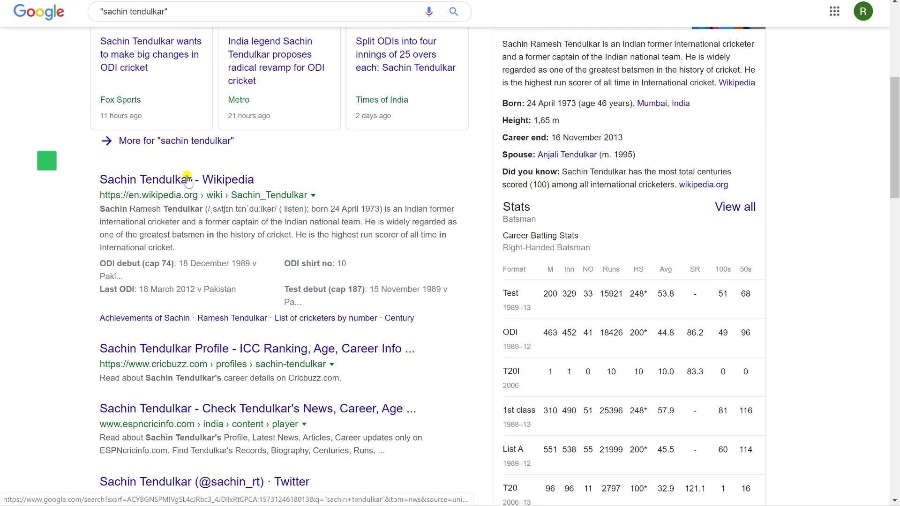
{"action": "left_click", "coordinate": [209, 188]}
{"action": "scroll", "coordinate": [220, 211], "scroll_direction": "down", "scroll_amount": 1}
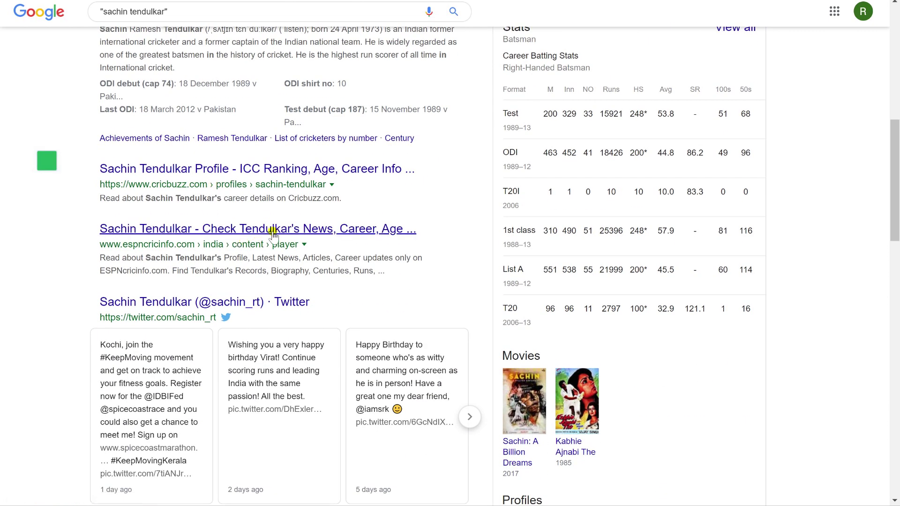
{"action": "left_click", "coordinate": [232, 303]}
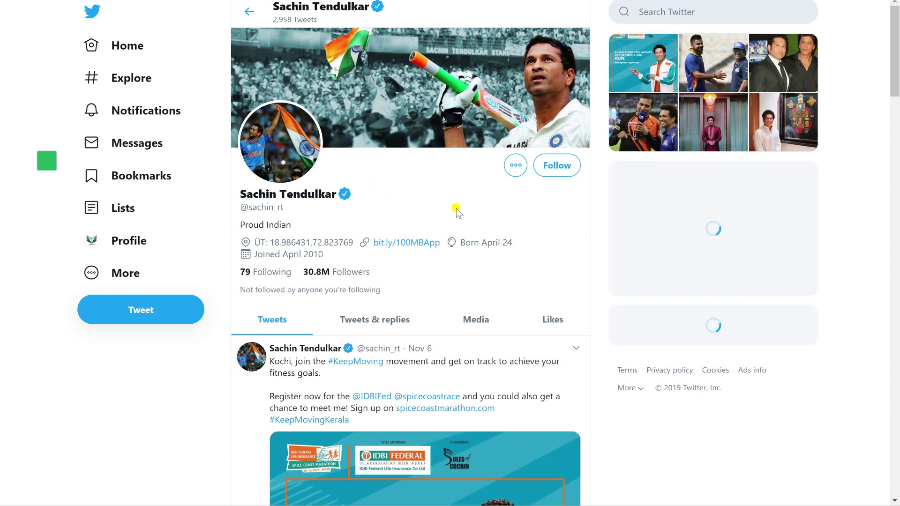
Mark the Twitter profile page as a favourite and check the labels of the extension's on-page controls
{"action": "scroll", "coordinate": [458, 218], "scroll_direction": "down", "scroll_amount": 2}
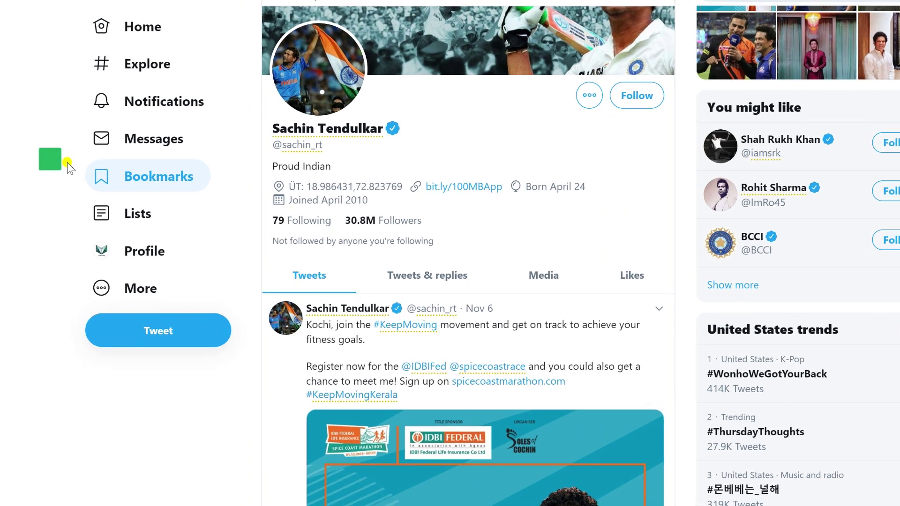
{"action": "mouse_move", "coordinate": [47, 161]}
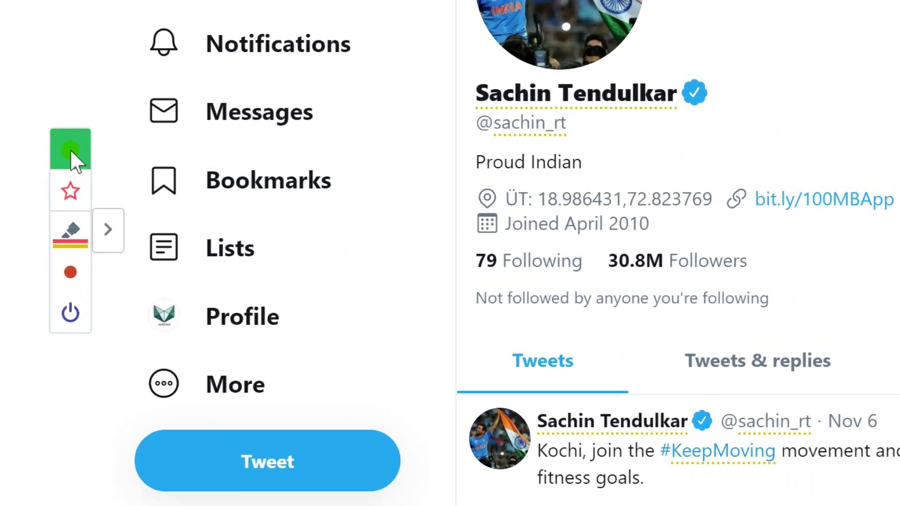
{"action": "left_click", "coordinate": [70, 192]}
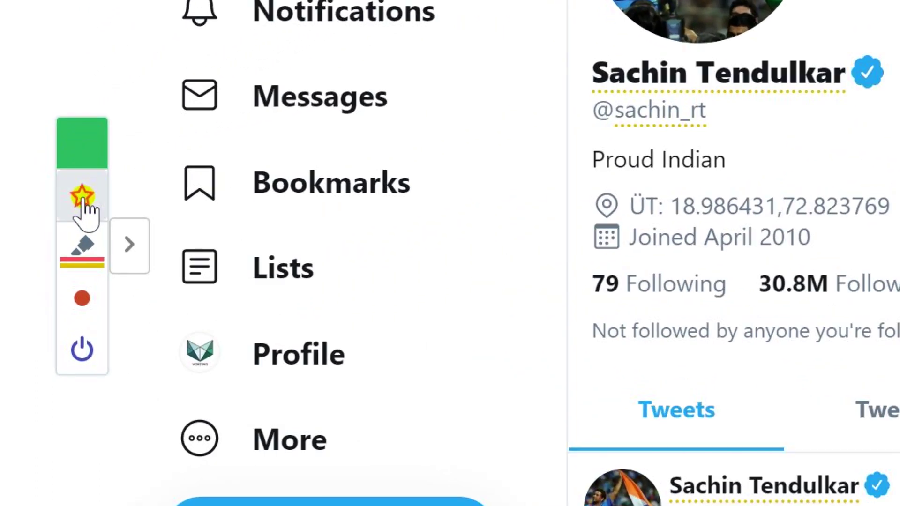
{"action": "left_click", "coordinate": [84, 205]}
{"action": "left_click", "coordinate": [141, 248]}
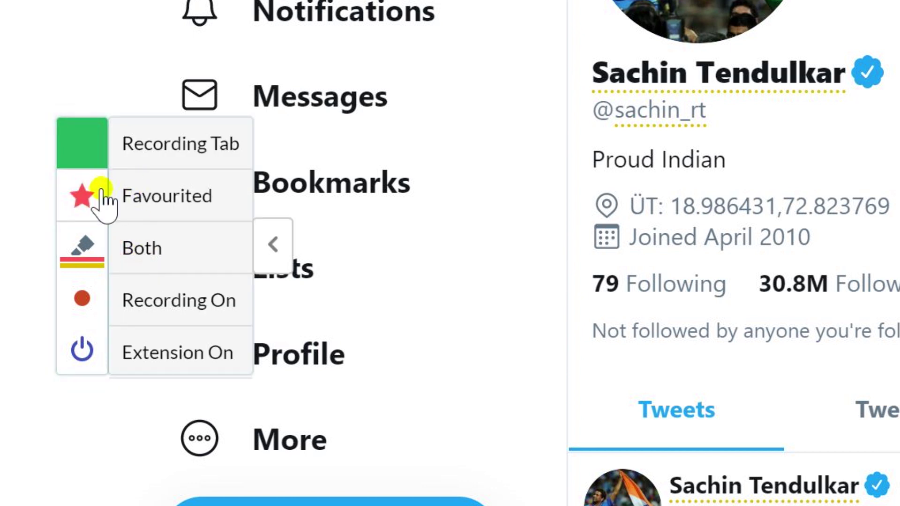
{"action": "left_click", "coordinate": [276, 260]}
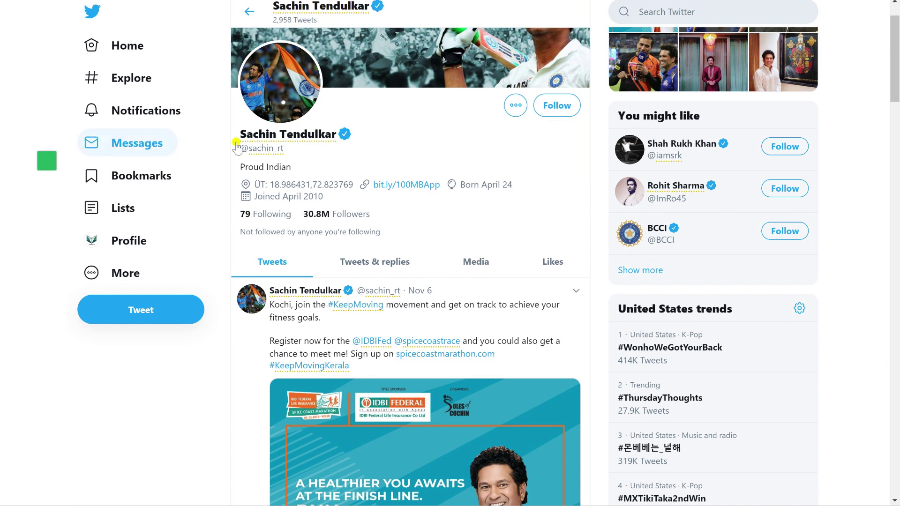
Add the alias sachin_rt on the Twitter profile to the favourites and close its details
{"action": "mouse_move", "coordinate": [35, 172]}
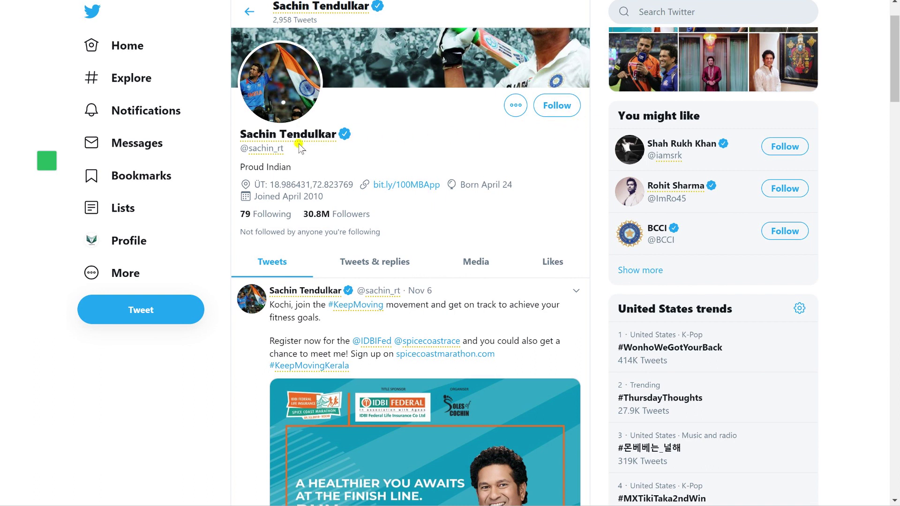
{"action": "mouse_move", "coordinate": [297, 146]}
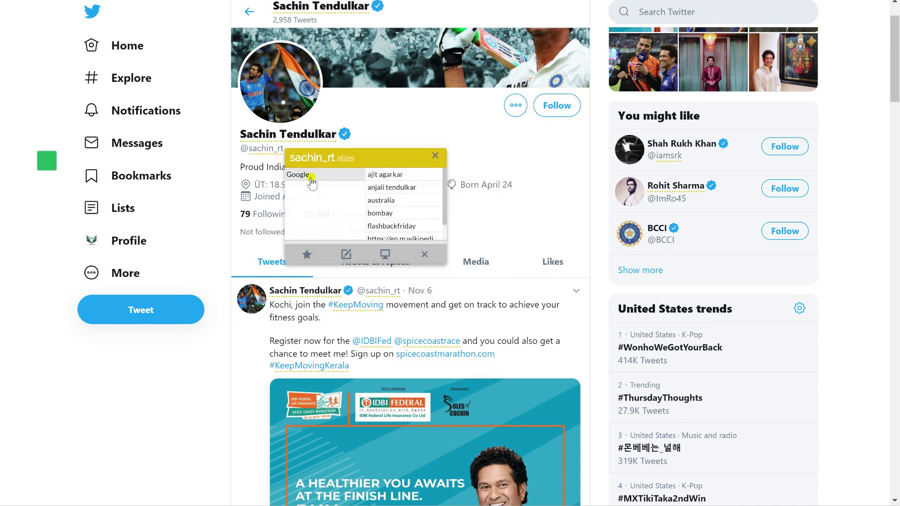
{"action": "left_click", "coordinate": [307, 254]}
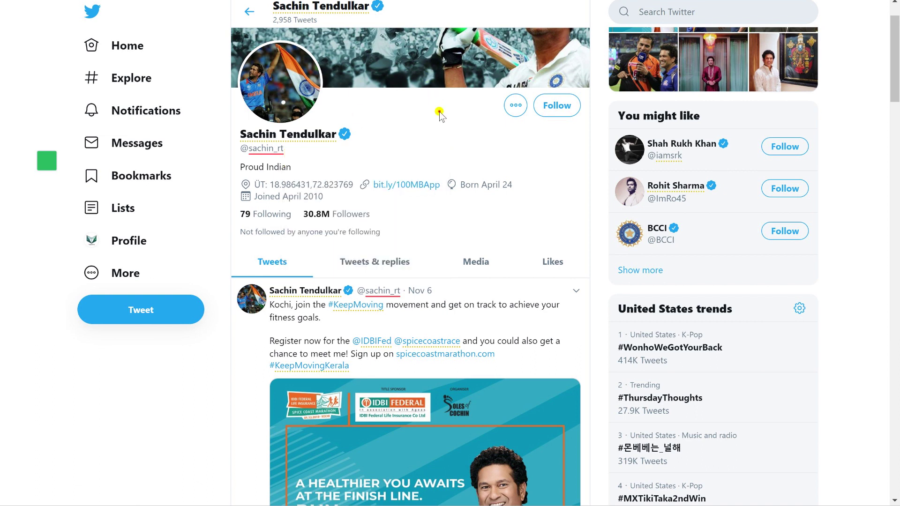
Check the saved notes in the details of Sachin Tendulkar and of Virat Kohli among the Twitter follow suggestions
{"action": "mouse_move", "coordinate": [333, 136]}
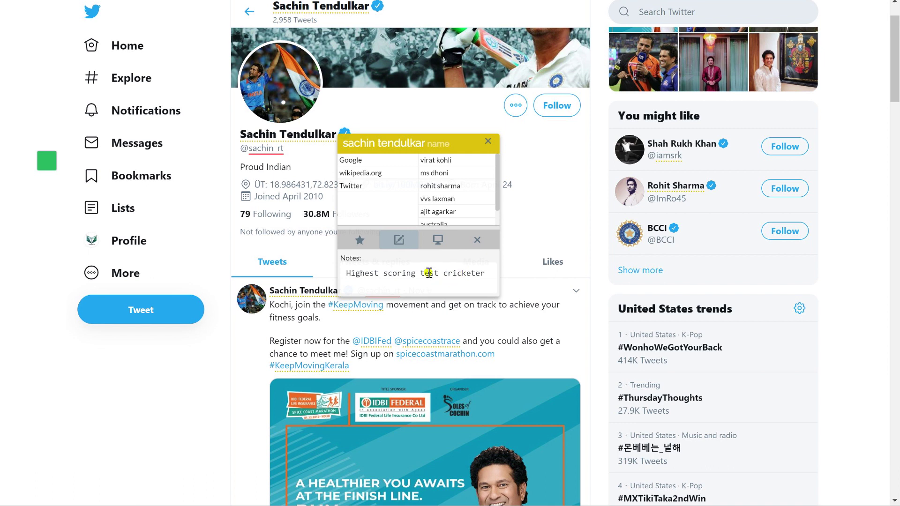
{"action": "left_click", "coordinate": [541, 216]}
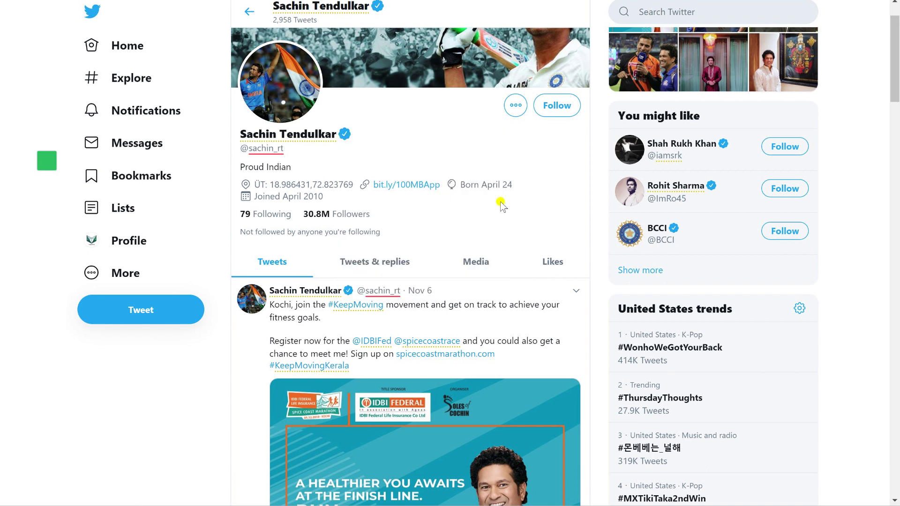
{"action": "scroll", "coordinate": [501, 205], "scroll_direction": "down", "scroll_amount": 20}
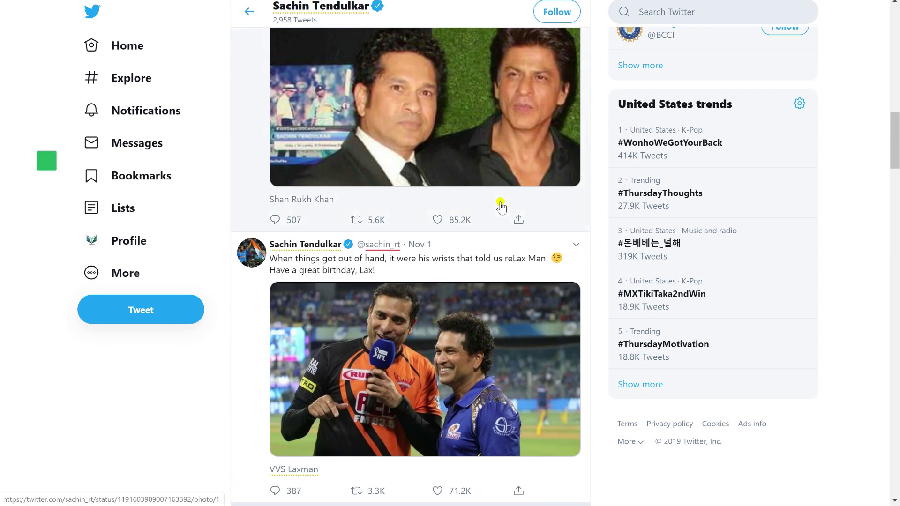
{"action": "scroll", "coordinate": [500, 205], "scroll_direction": "down", "scroll_amount": 10}
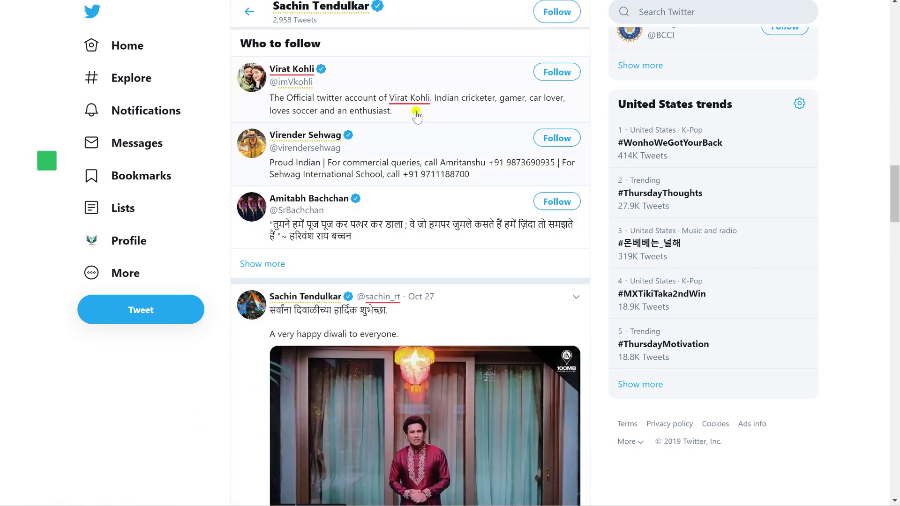
{"action": "left_click", "coordinate": [410, 99]}
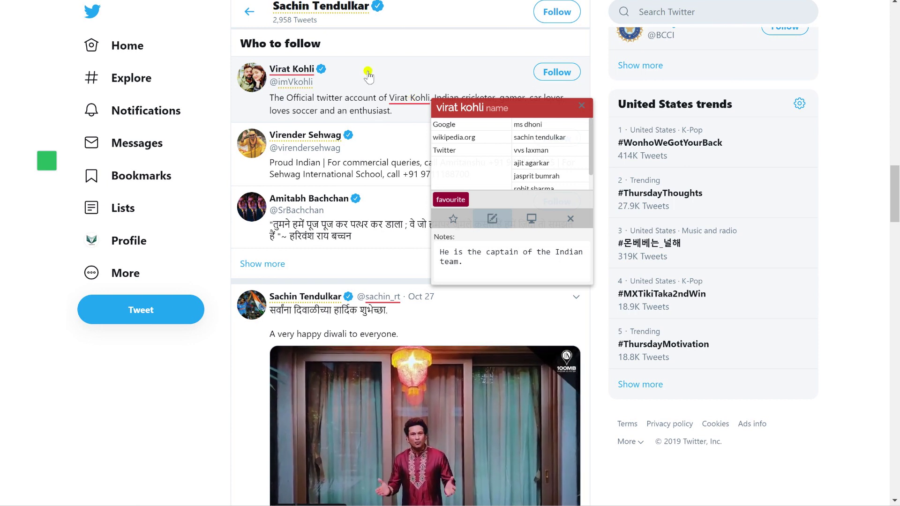
Switch to Vortimo's search view and look through the list of recorded page visits
{"action": "scroll", "coordinate": [486, 165], "scroll_direction": "down", "scroll_amount": 5}
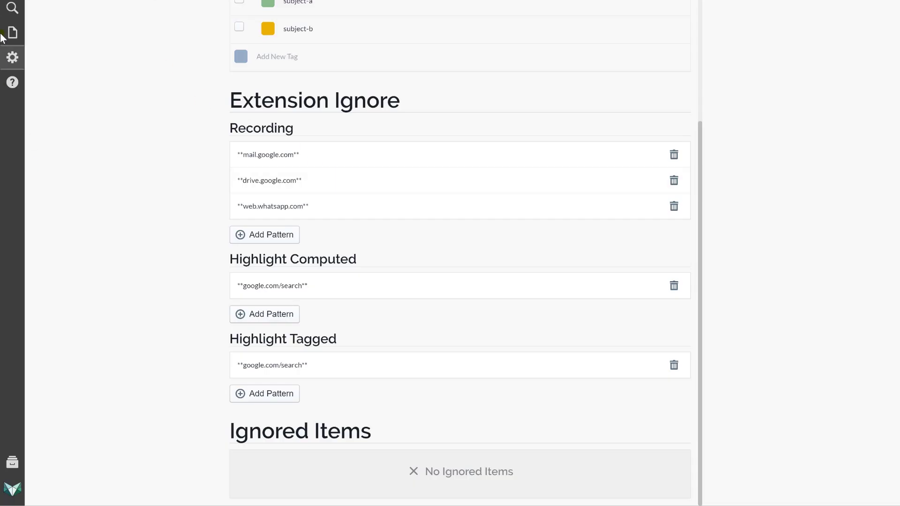
{"action": "left_click", "coordinate": [11, 8]}
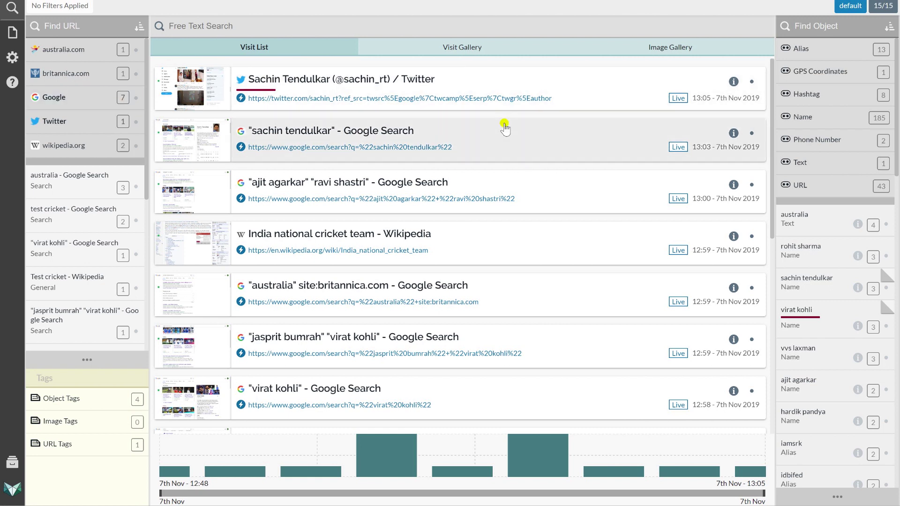
{"action": "scroll", "coordinate": [515, 145], "scroll_direction": "down", "scroll_amount": 8}
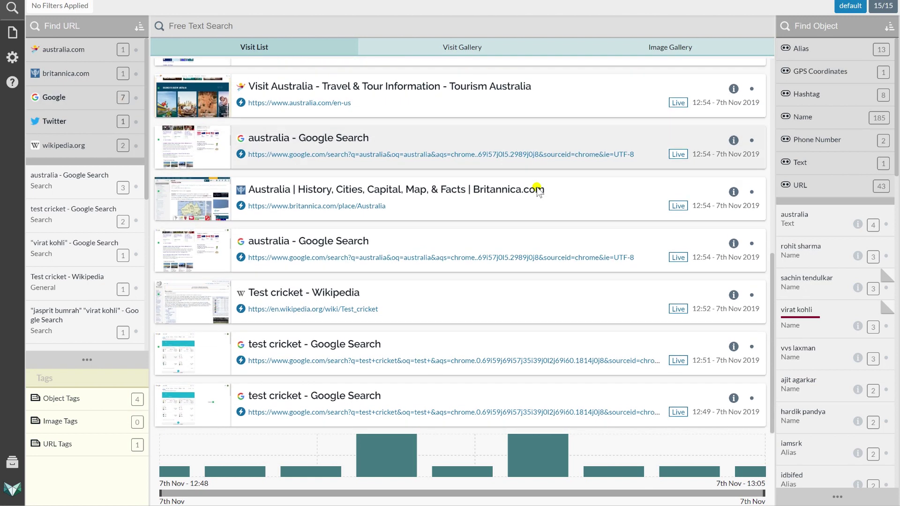
{"action": "scroll", "coordinate": [537, 191], "scroll_direction": "up", "scroll_amount": 4}
{"action": "scroll", "coordinate": [537, 192], "scroll_direction": "up", "scroll_amount": 4}
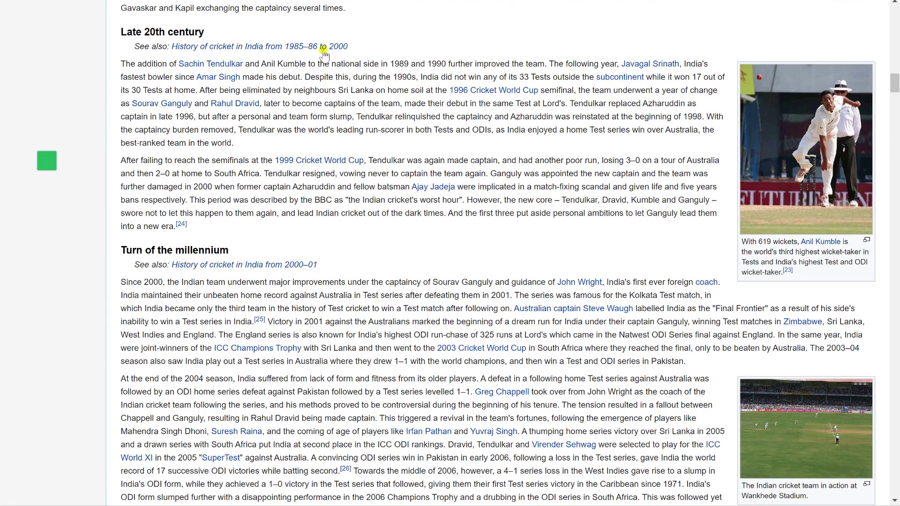
Return to the India national cricket team article on Wikipedia and check Australia's details in its history section
{"action": "scroll", "coordinate": [313, 91], "scroll_direction": "up", "scroll_amount": 10}
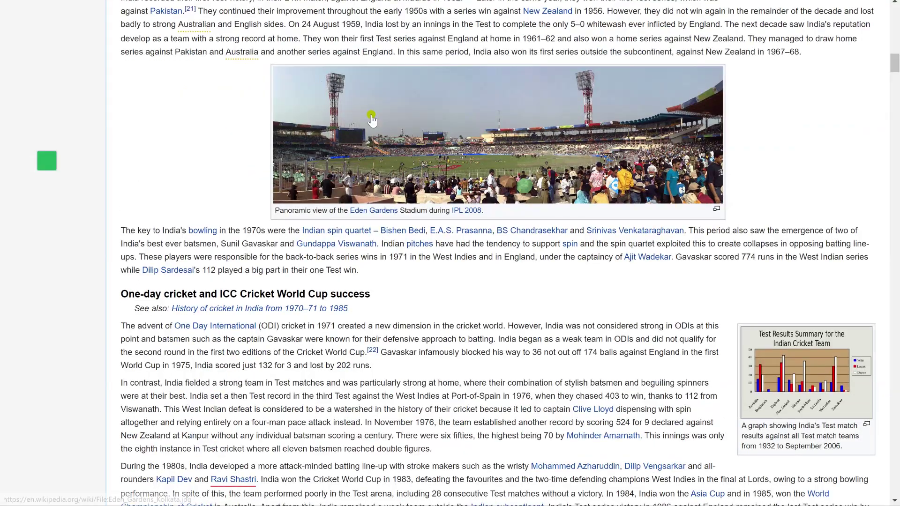
{"action": "mouse_move", "coordinate": [49, 180]}
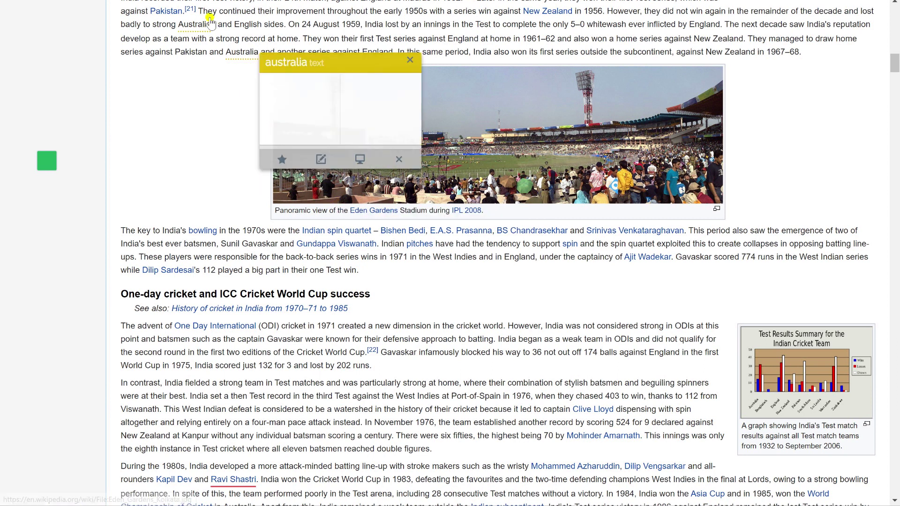
{"action": "mouse_move", "coordinate": [208, 21]}
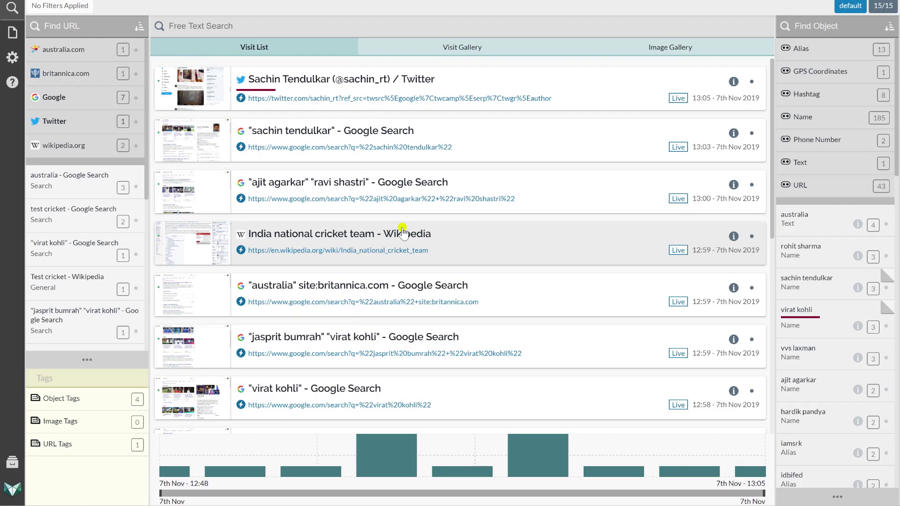
Filter the recorded visits by the object tag favourite and look through the matching objects
{"action": "left_click", "coordinate": [84, 400]}
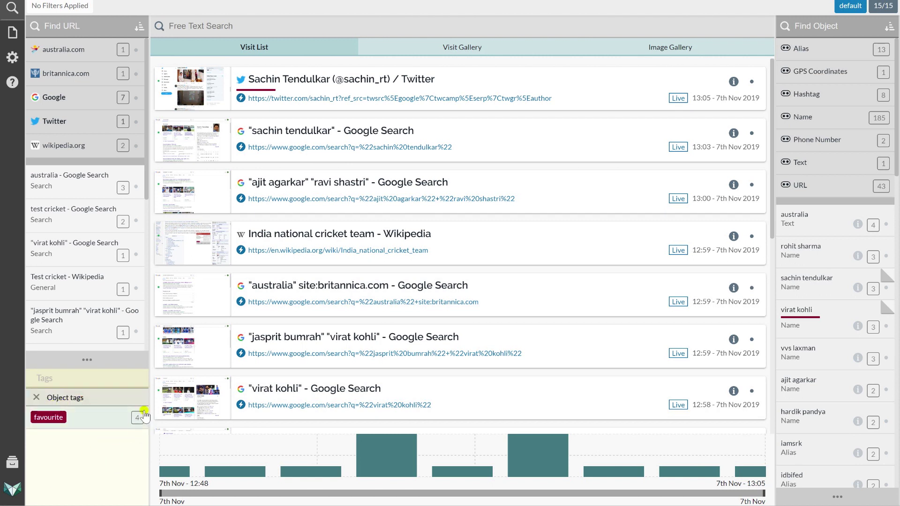
{"action": "left_click", "coordinate": [88, 428]}
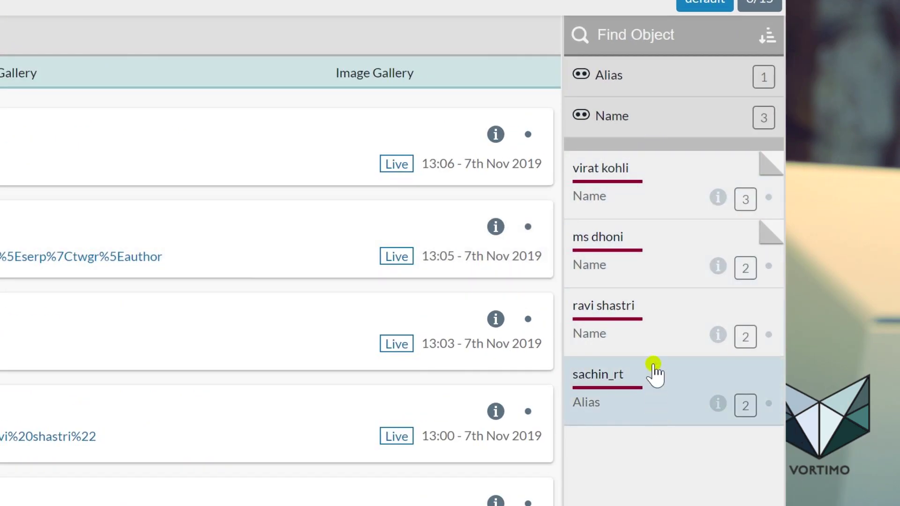
{"action": "mouse_move", "coordinate": [642, 192]}
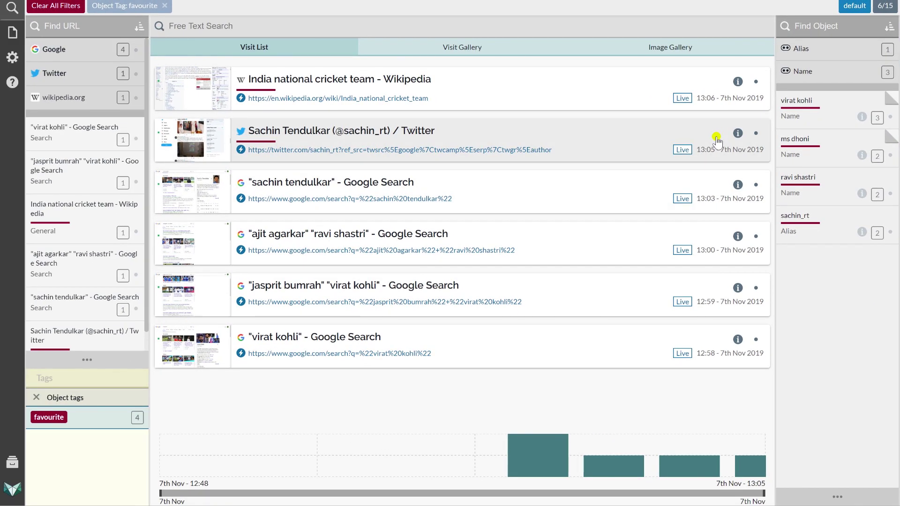
Narrow the filtered visits to the object ravi shastri and read the text passages that mention him
{"action": "left_click", "coordinate": [838, 181]}
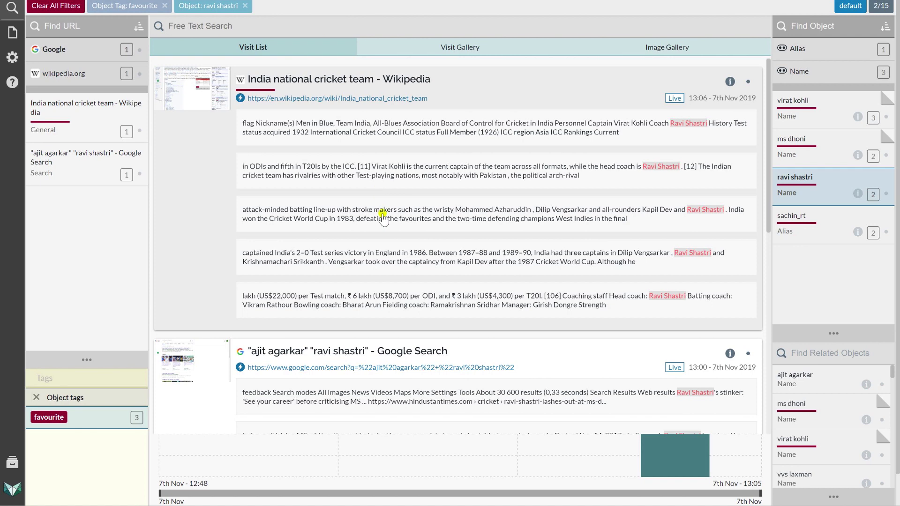
{"action": "scroll", "coordinate": [385, 230], "scroll_direction": "down", "scroll_amount": 4}
{"action": "scroll", "coordinate": [384, 233], "scroll_direction": "down", "scroll_amount": 5}
{"action": "scroll", "coordinate": [418, 283], "scroll_direction": "up", "scroll_amount": 7}
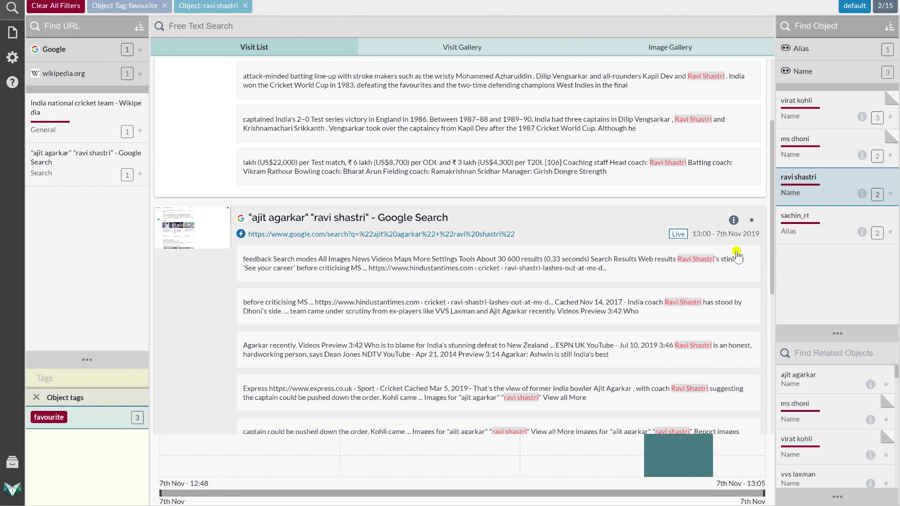
{"action": "scroll", "coordinate": [712, 188], "scroll_direction": "up", "scroll_amount": 3}
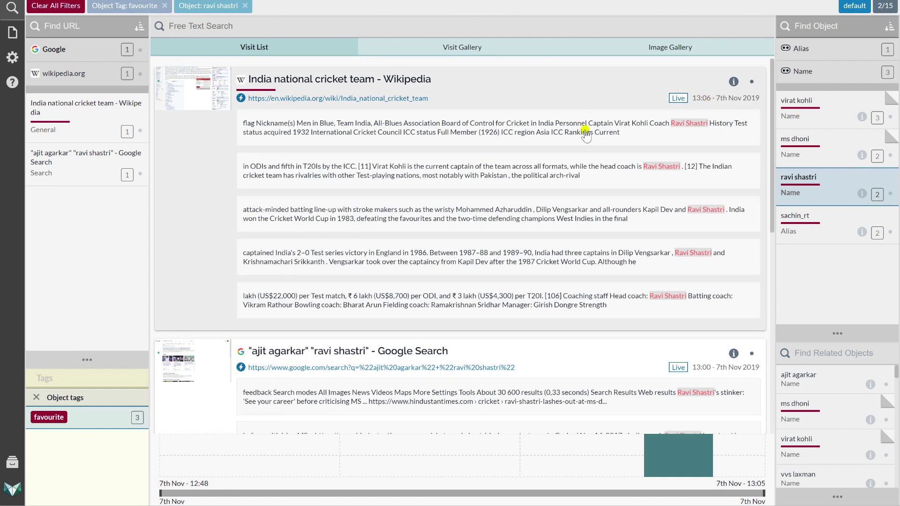
{"action": "scroll", "coordinate": [586, 135], "scroll_direction": "down", "scroll_amount": 9}
{"action": "scroll", "coordinate": [594, 150], "scroll_direction": "up", "scroll_amount": 9}
Reset the filters, review the visits with the URL tag favourite, and clear all filters again
{"action": "key", "text": "F5"}
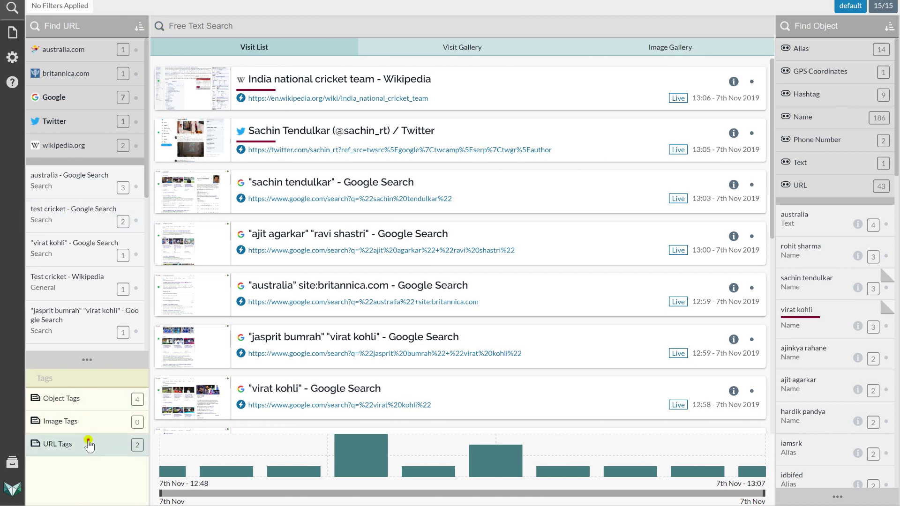
{"action": "left_click", "coordinate": [104, 446]}
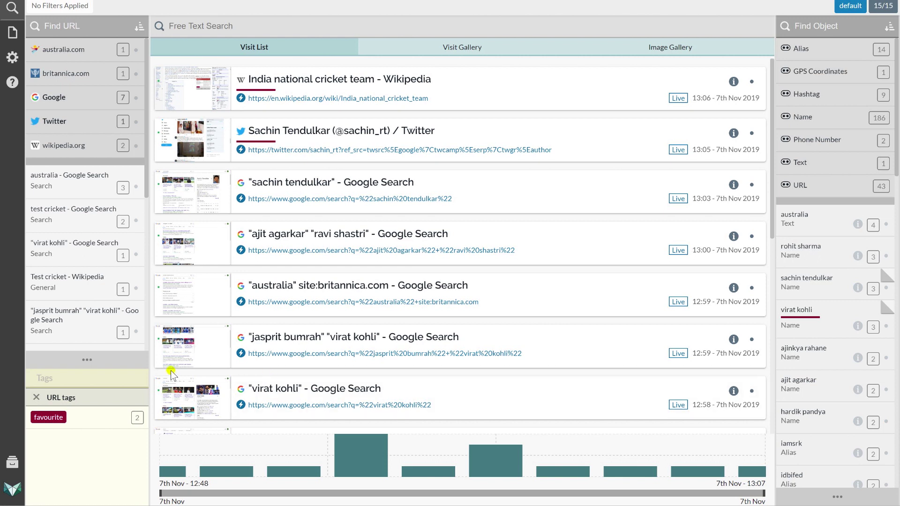
{"action": "left_click", "coordinate": [99, 433]}
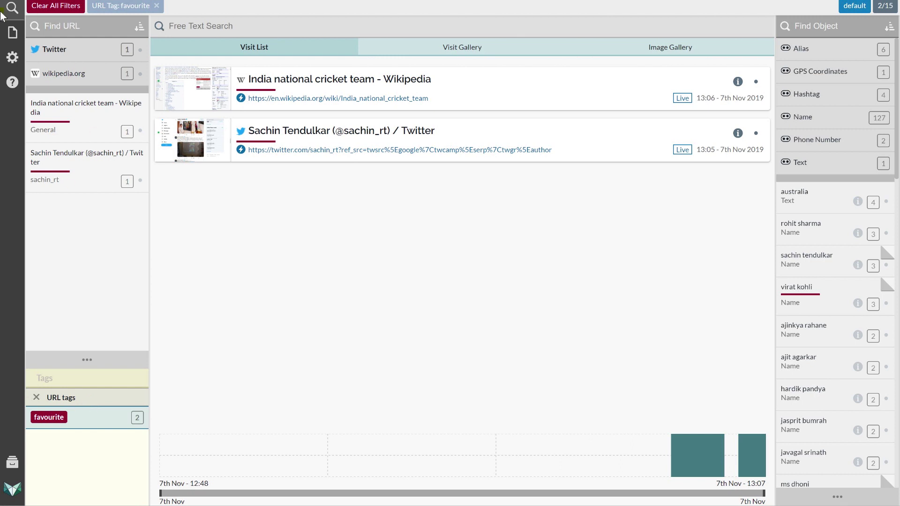
{"action": "left_click", "coordinate": [52, 11]}
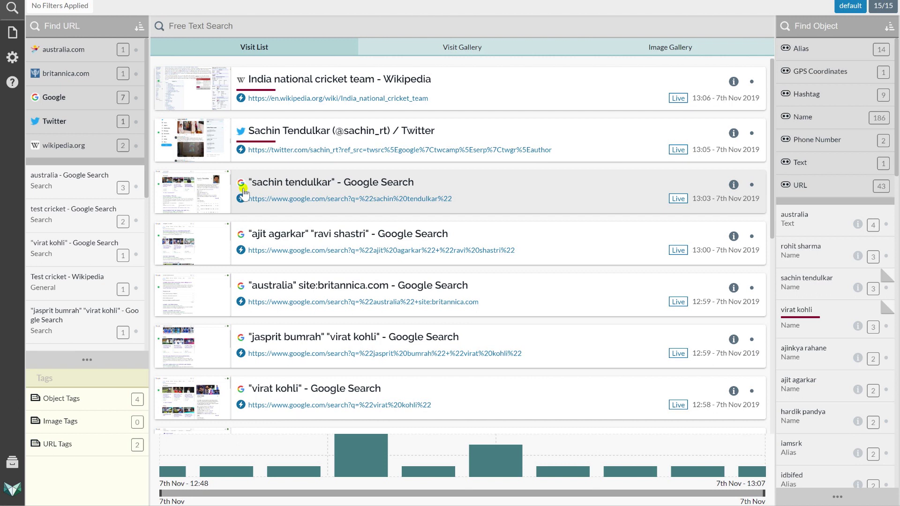
Show the collected images as a gallery and limit it to those from Twitter
{"action": "left_click", "coordinate": [644, 49]}
{"action": "scroll", "coordinate": [390, 240], "scroll_direction": "down", "scroll_amount": 5}
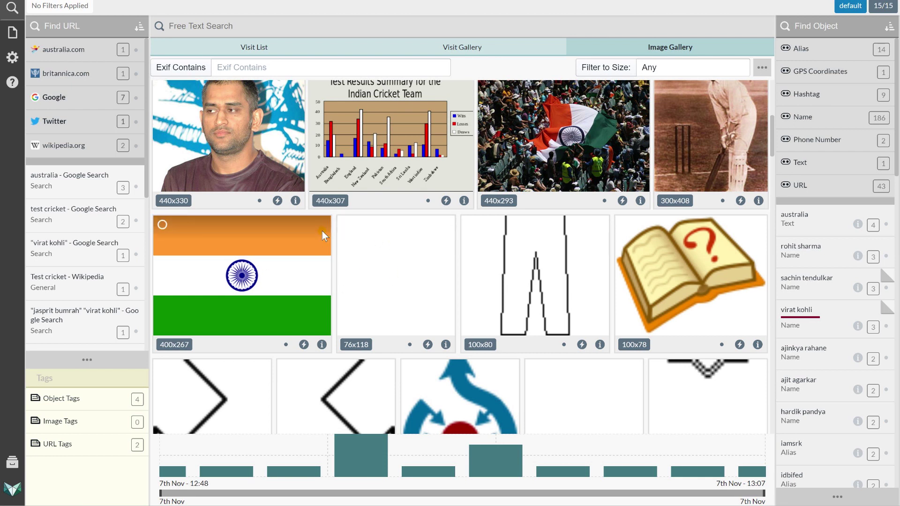
{"action": "left_click", "coordinate": [64, 123]}
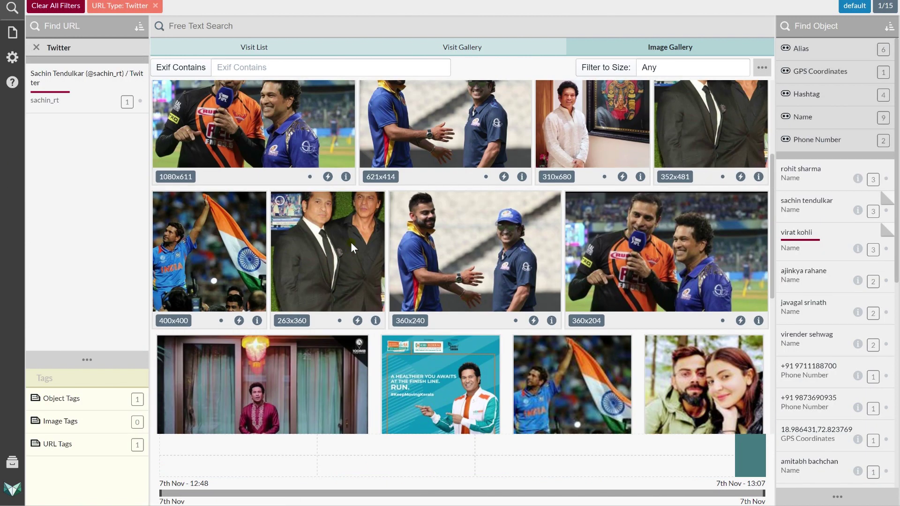
{"action": "scroll", "coordinate": [364, 244], "scroll_direction": "up", "scroll_amount": 3}
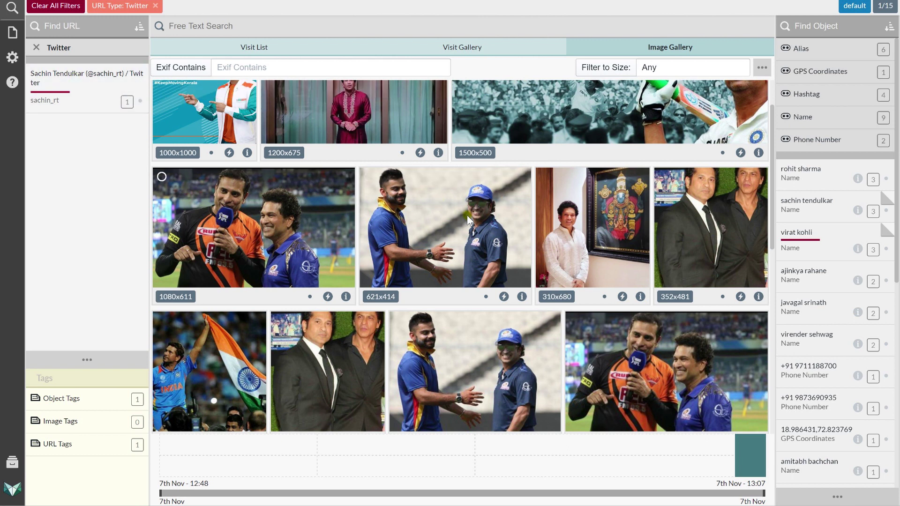
Mark the 1080x611, 1500x500 and 1200x675 Twitter images as favourites
{"action": "right_click", "coordinate": [278, 207]}
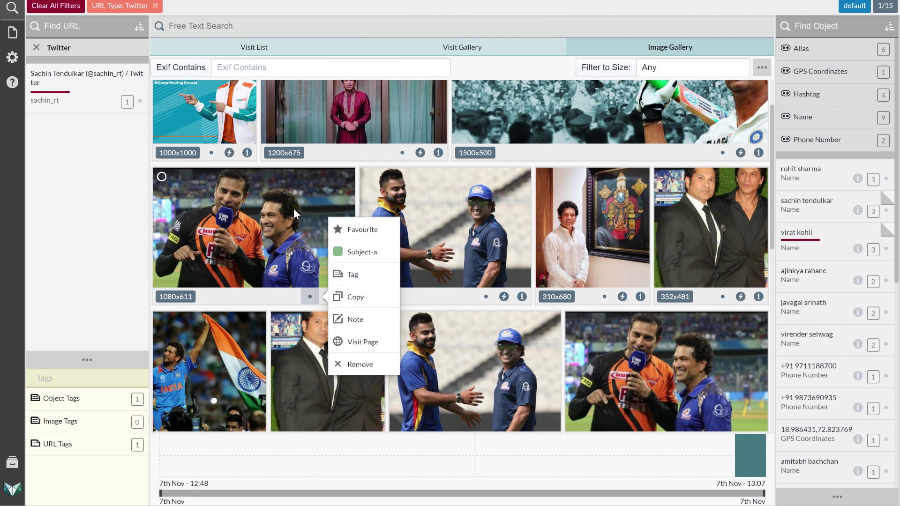
{"action": "left_click", "coordinate": [361, 232]}
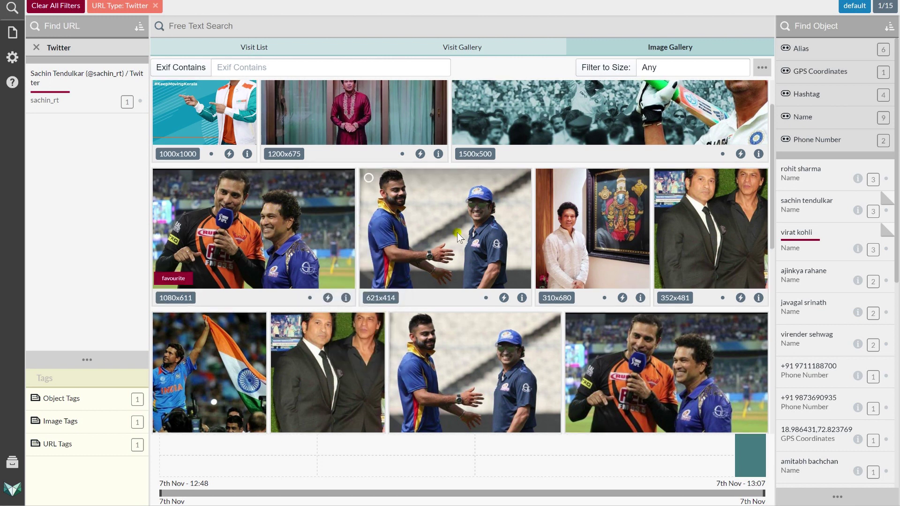
{"action": "scroll", "coordinate": [457, 233], "scroll_direction": "up", "scroll_amount": 2}
{"action": "right_click", "coordinate": [641, 137]}
{"action": "left_click", "coordinate": [645, 140]}
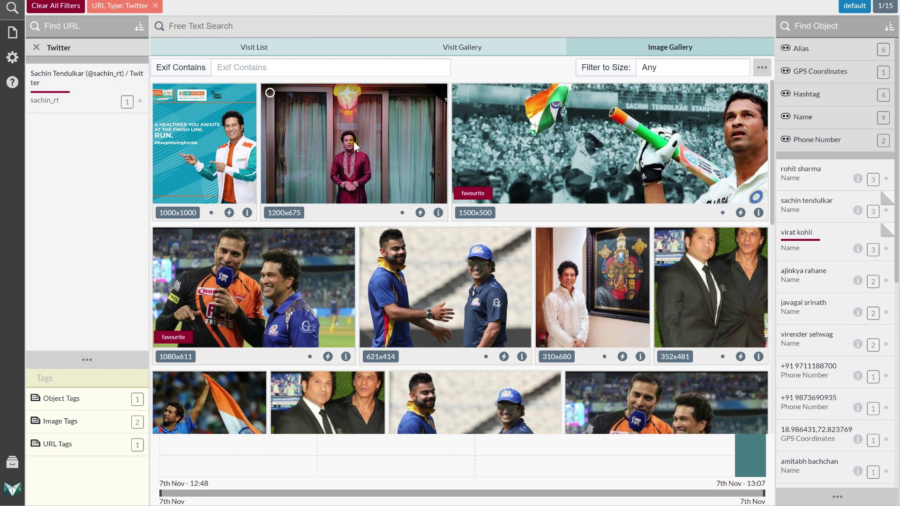
{"action": "left_click", "coordinate": [403, 213]}
{"action": "left_click", "coordinate": [390, 242]}
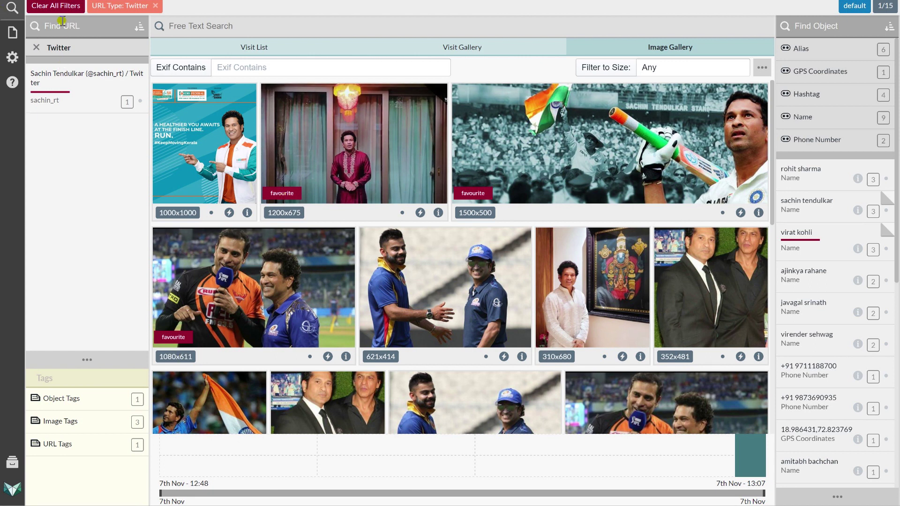
Replace the Twitter filter with wikipedia.org and restrict its gallery images to the size Medium (0.2-1.5MP)
{"action": "left_click", "coordinate": [71, 7]}
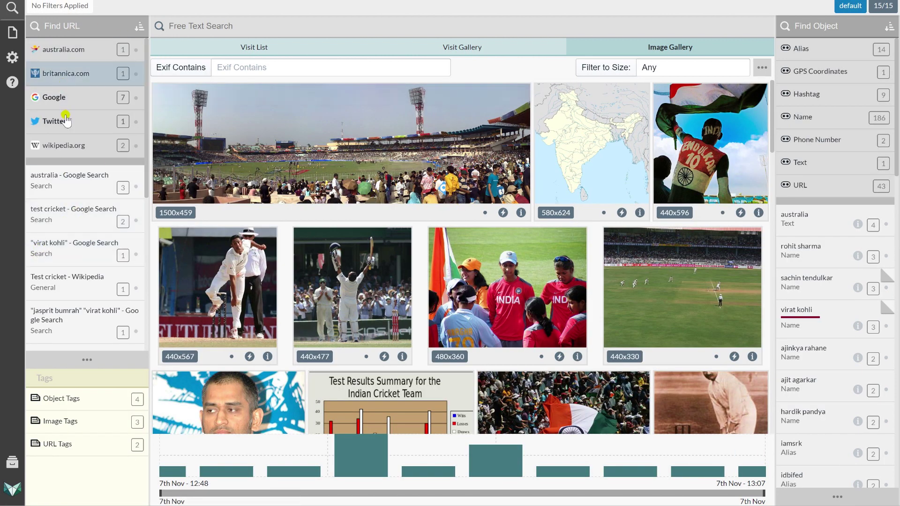
{"action": "left_click", "coordinate": [70, 145]}
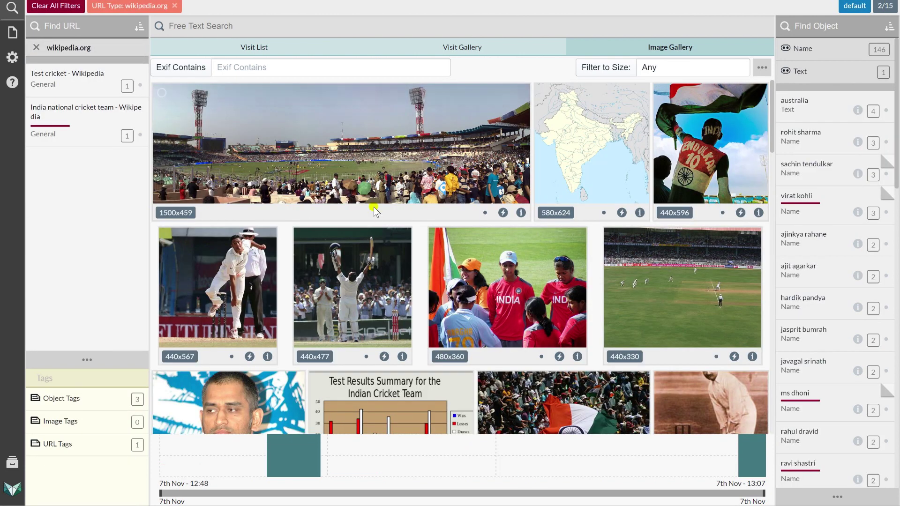
{"action": "scroll", "coordinate": [394, 206], "scroll_direction": "down", "scroll_amount": 15}
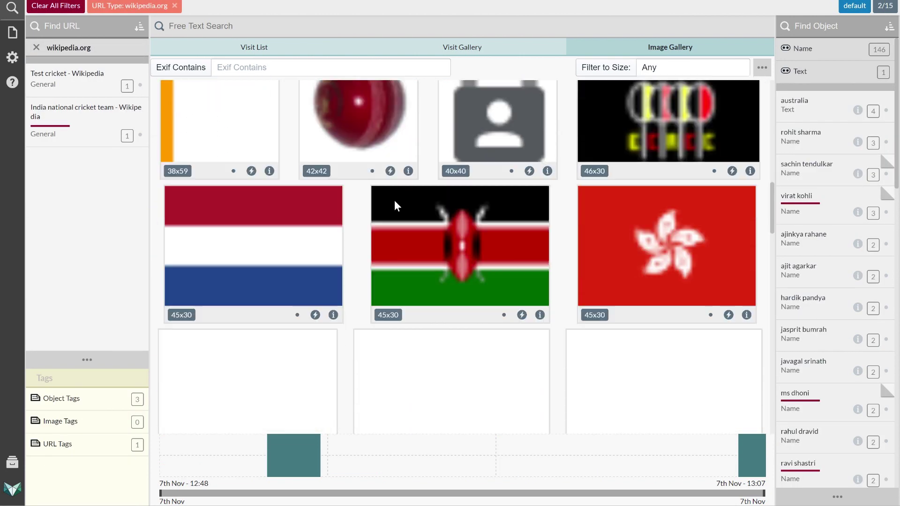
{"action": "scroll", "coordinate": [396, 205], "scroll_direction": "up", "scroll_amount": 15}
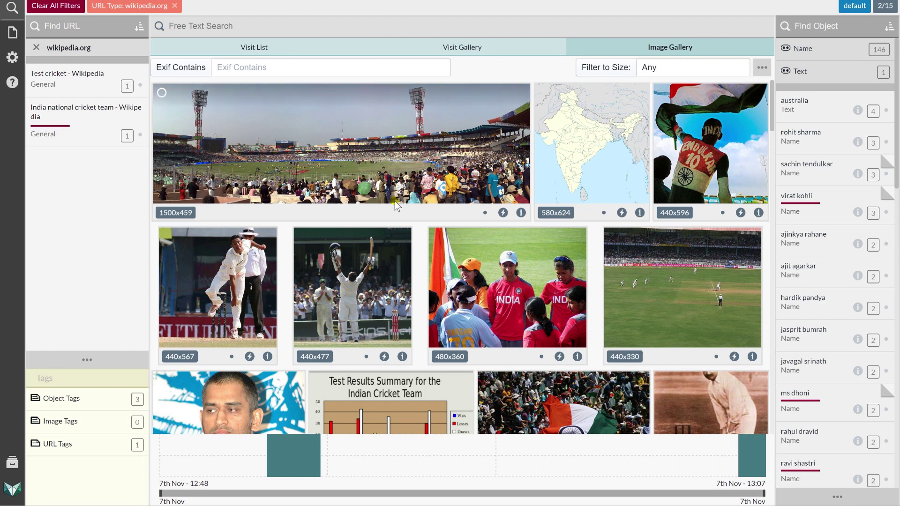
{"action": "left_click", "coordinate": [602, 68]}
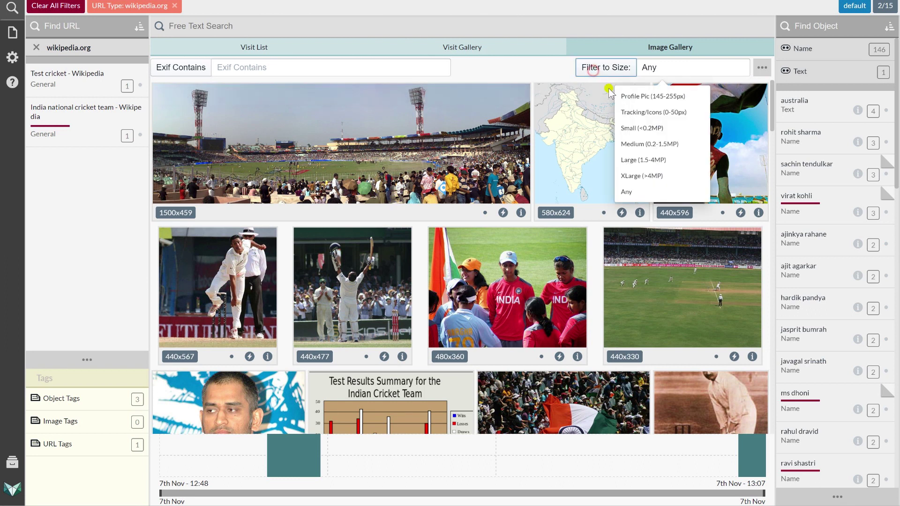
{"action": "left_click", "coordinate": [634, 151]}
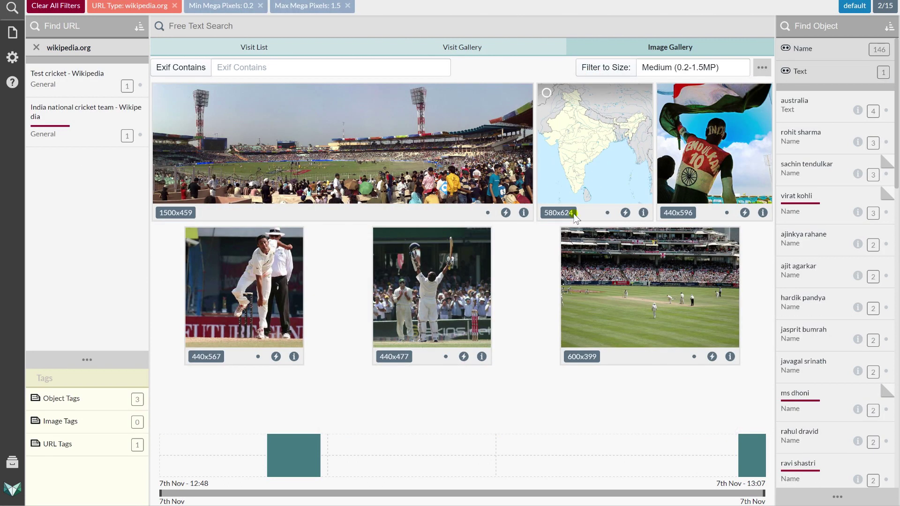
Mark the 580x624 India map, the 440x596 Tendulkar fan and the 440x567 bowler images as favourites
{"action": "left_click", "coordinate": [607, 213]}
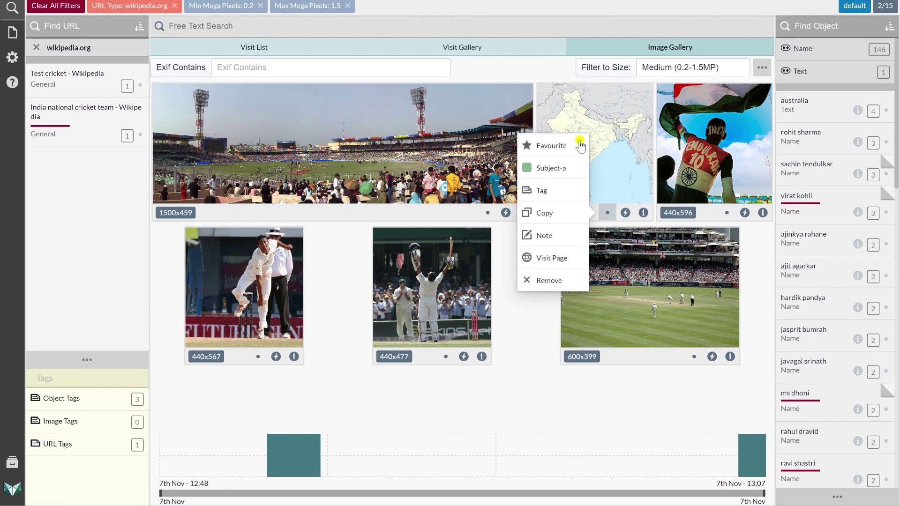
{"action": "left_click", "coordinate": [555, 146]}
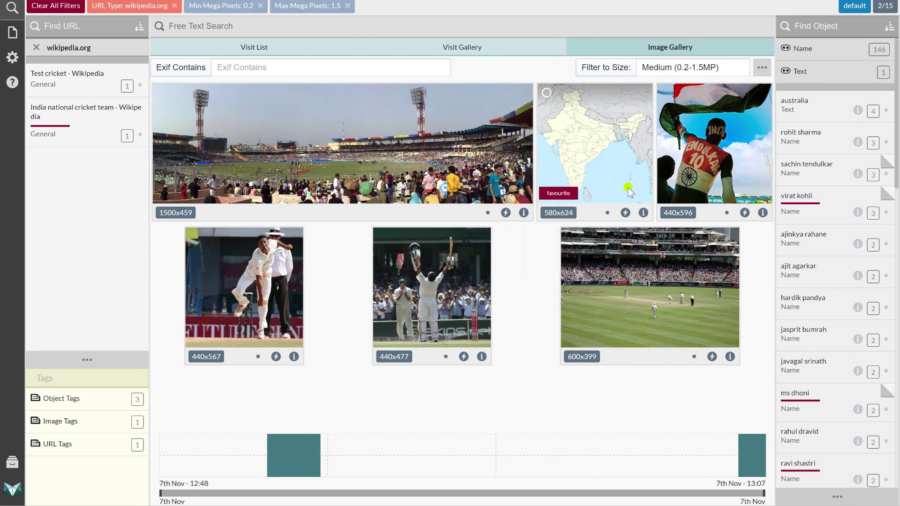
{"action": "right_click", "coordinate": [688, 141]}
{"action": "left_click", "coordinate": [692, 146]}
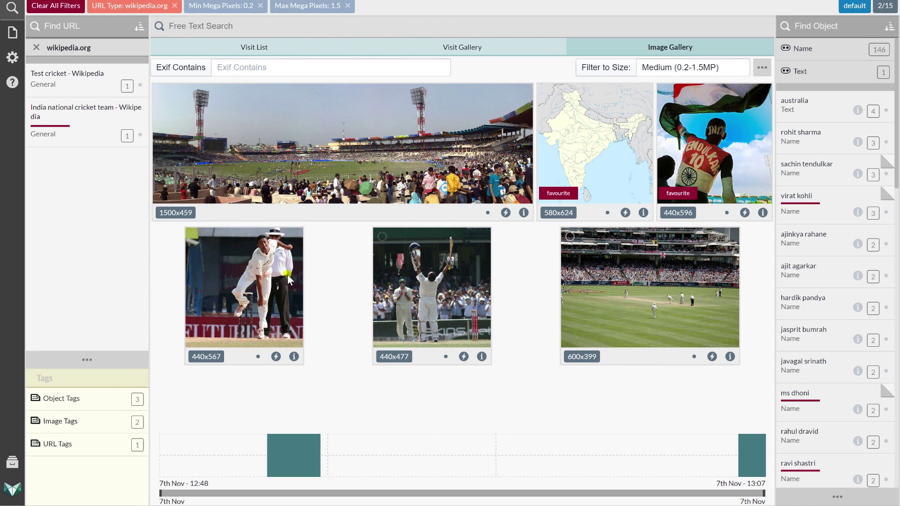
{"action": "right_click", "coordinate": [244, 271]}
{"action": "left_click", "coordinate": [295, 279]}
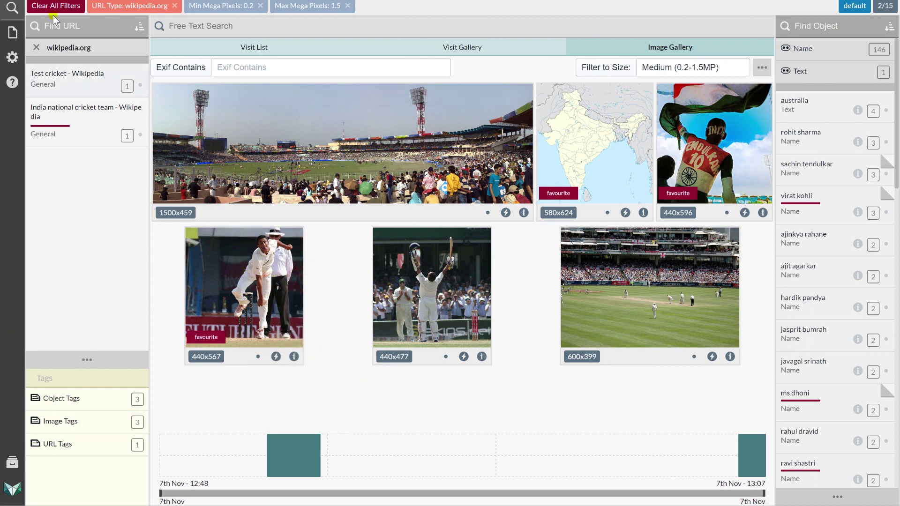
Clear all filters and show only the gallery images with the image tag favourite
{"action": "left_click", "coordinate": [127, 88]}
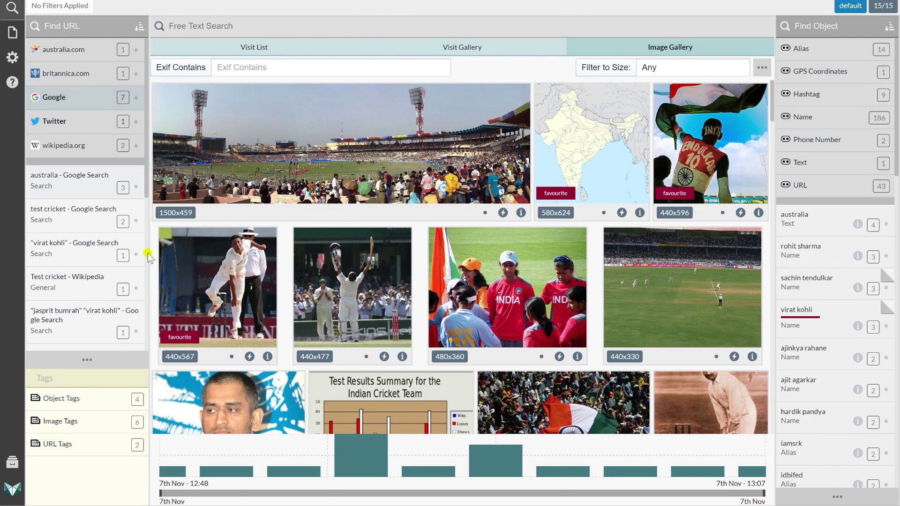
{"action": "left_click", "coordinate": [89, 421]}
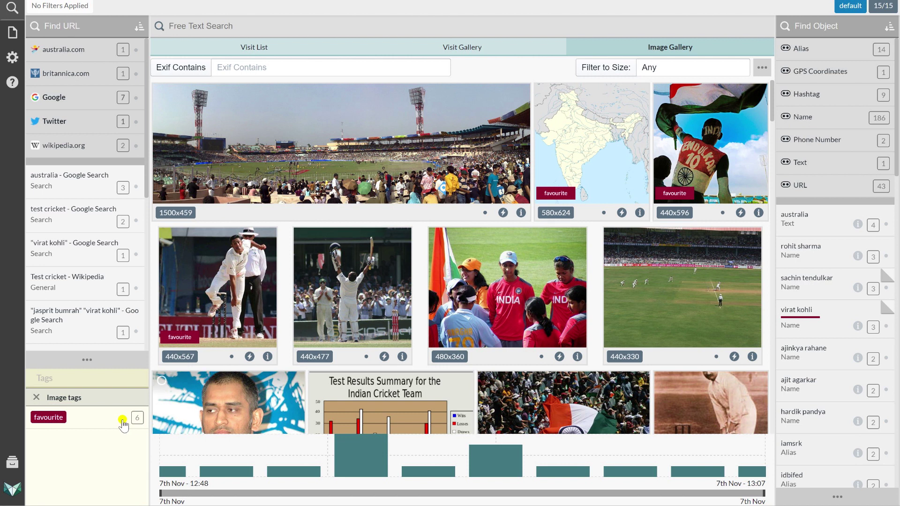
{"action": "left_click", "coordinate": [84, 418]}
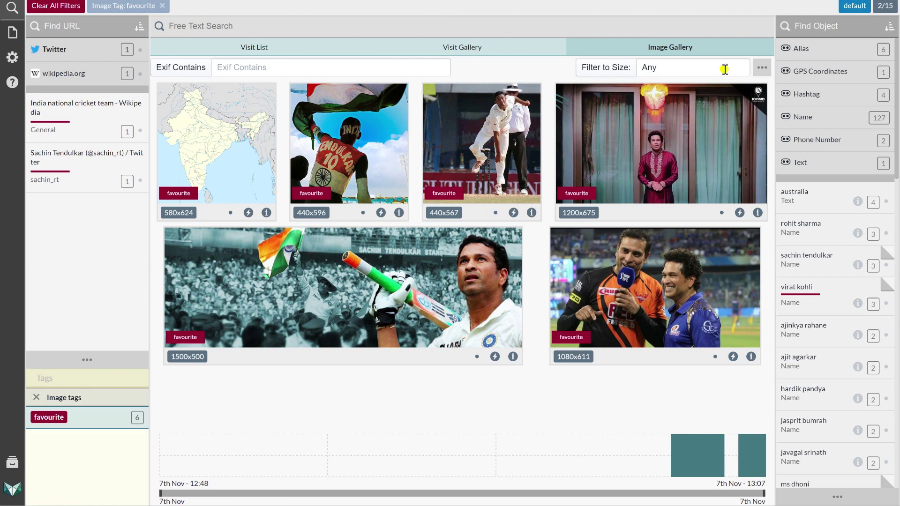
Add the object tag favourite as a further filter alongside the image tag filter
{"action": "left_click", "coordinate": [36, 397]}
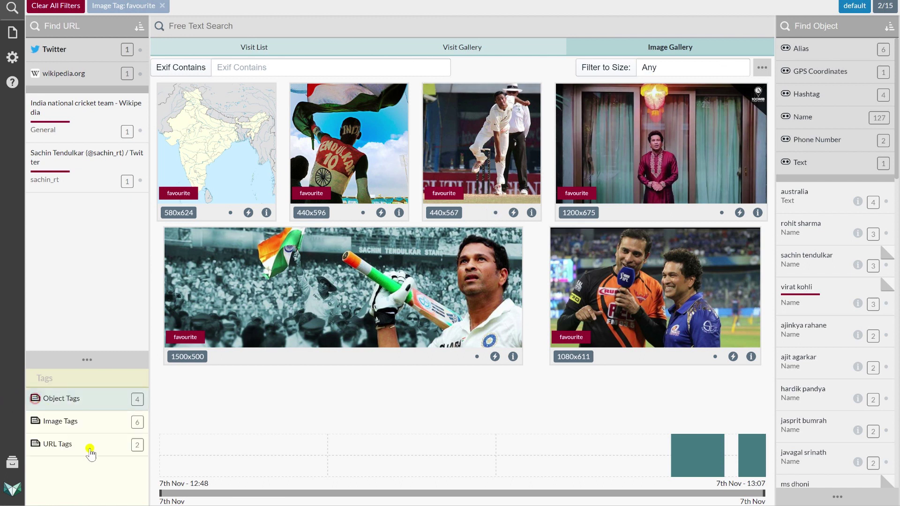
{"action": "left_click", "coordinate": [74, 400]}
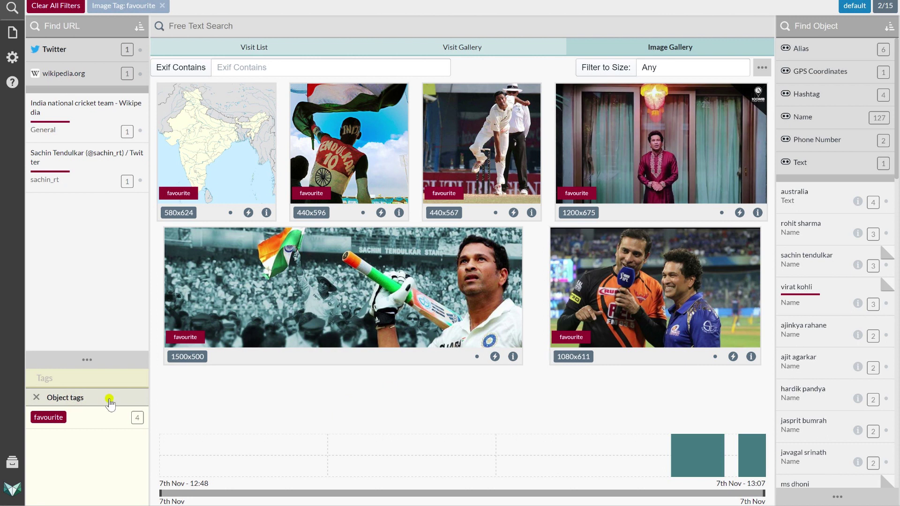
{"action": "left_click", "coordinate": [99, 417]}
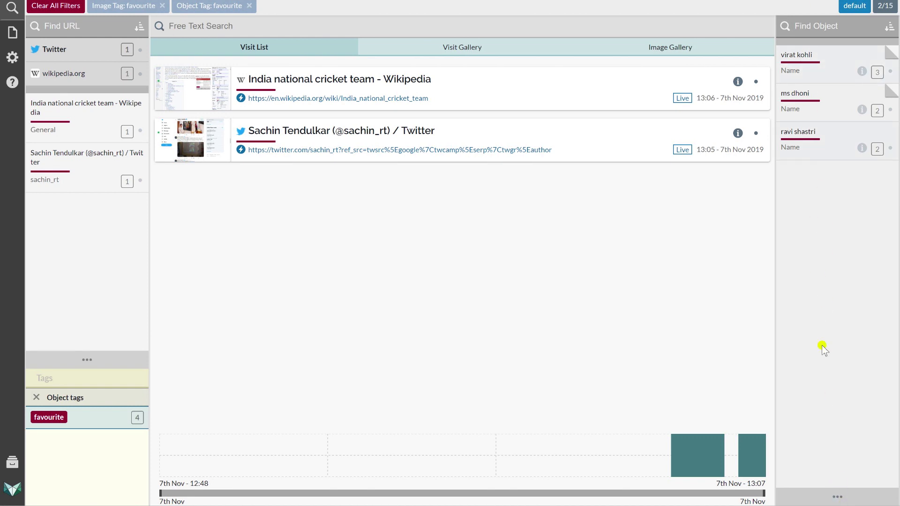
Open tagging for all listed objects, add a new tag named India and give it the pink colour
{"action": "left_click", "coordinate": [839, 497]}
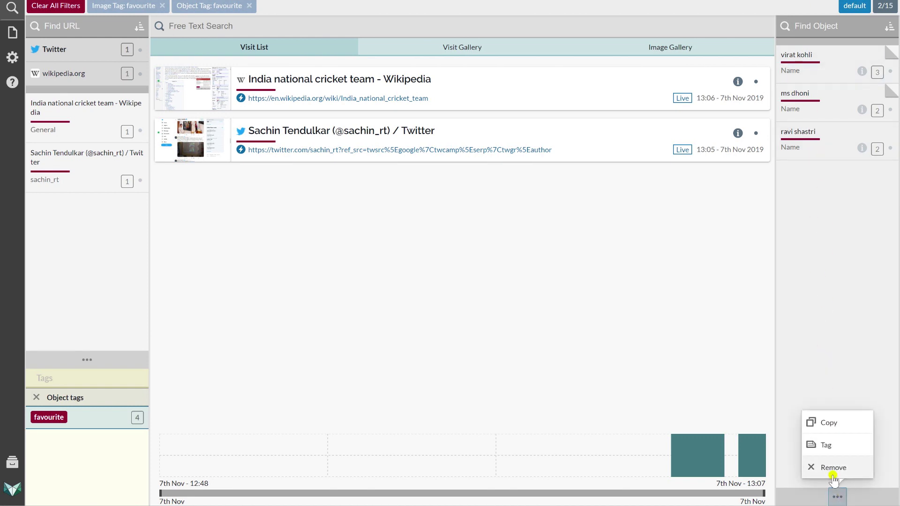
{"action": "left_click", "coordinate": [832, 447]}
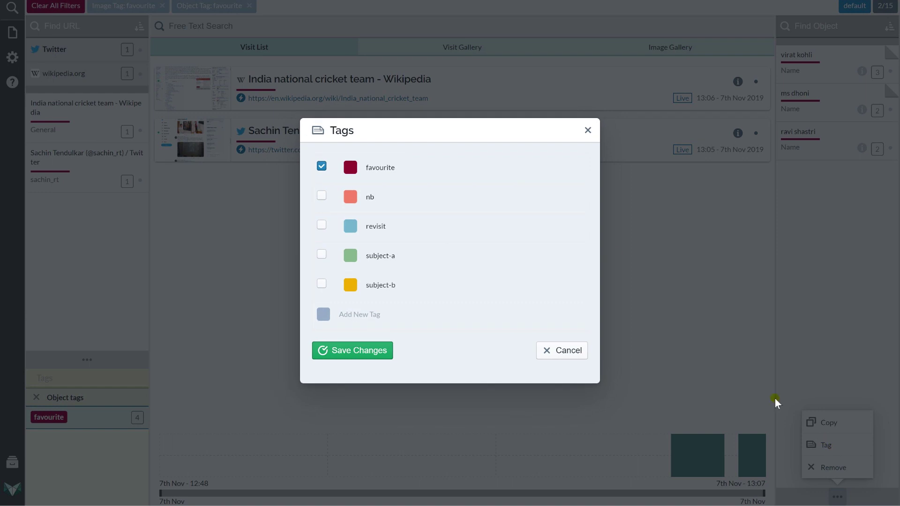
{"action": "left_click", "coordinate": [356, 317]}
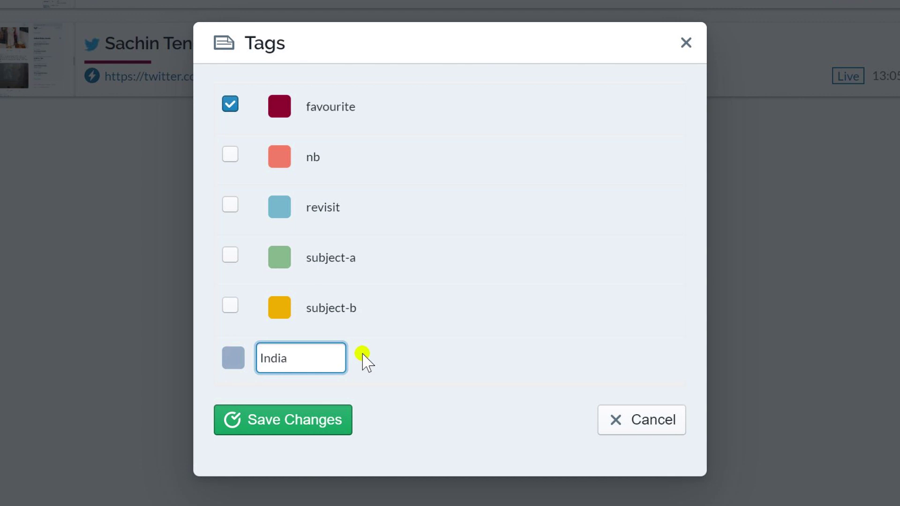
{"action": "left_click", "coordinate": [233, 362]}
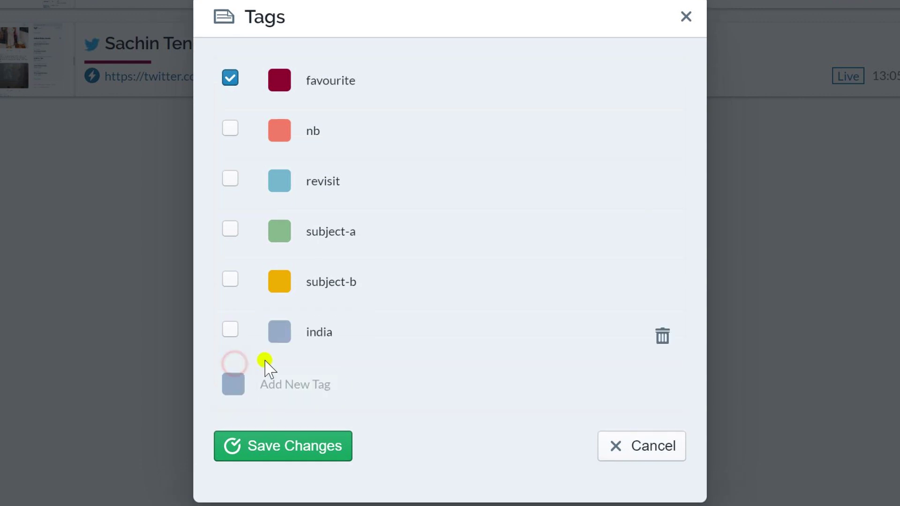
{"action": "left_click", "coordinate": [280, 329]}
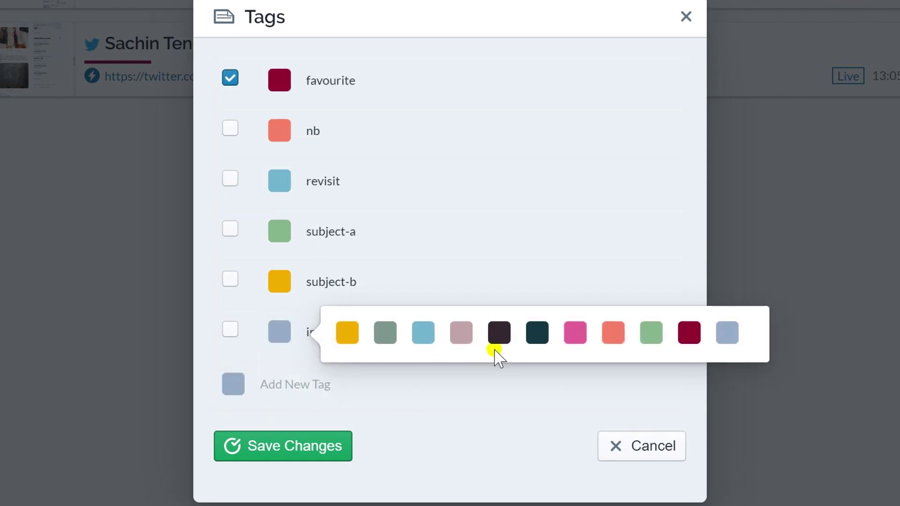
{"action": "left_click", "coordinate": [574, 335]}
Assign the india tag to the listed objects, remove their favourite tag and save the changes
{"action": "left_click", "coordinate": [526, 174]}
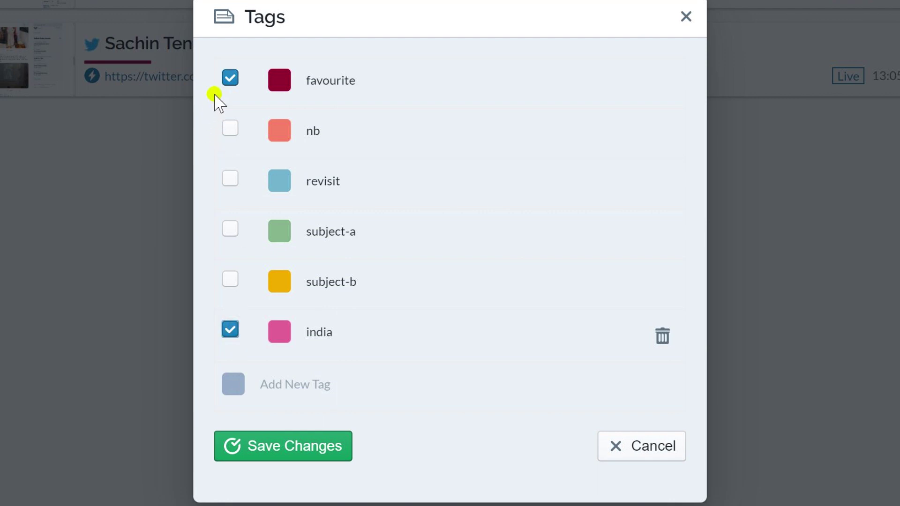
{"action": "left_click", "coordinate": [229, 79]}
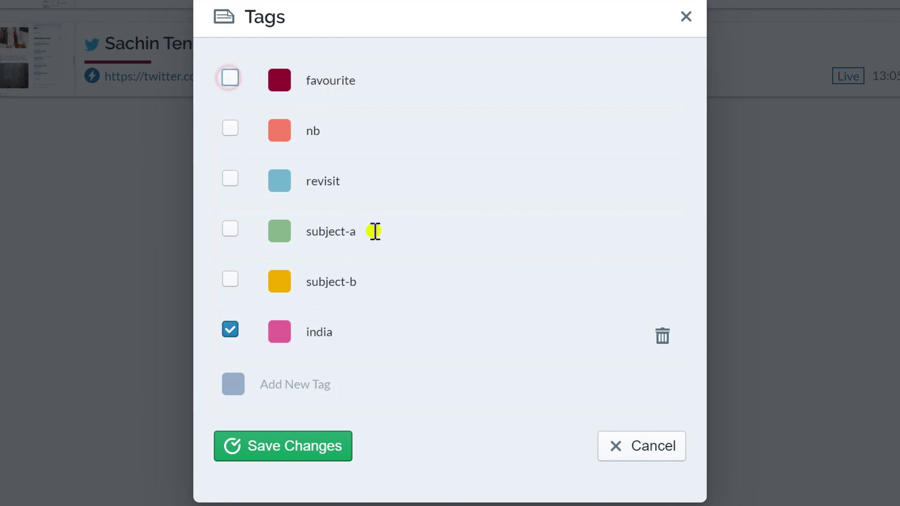
{"action": "left_click", "coordinate": [311, 451]}
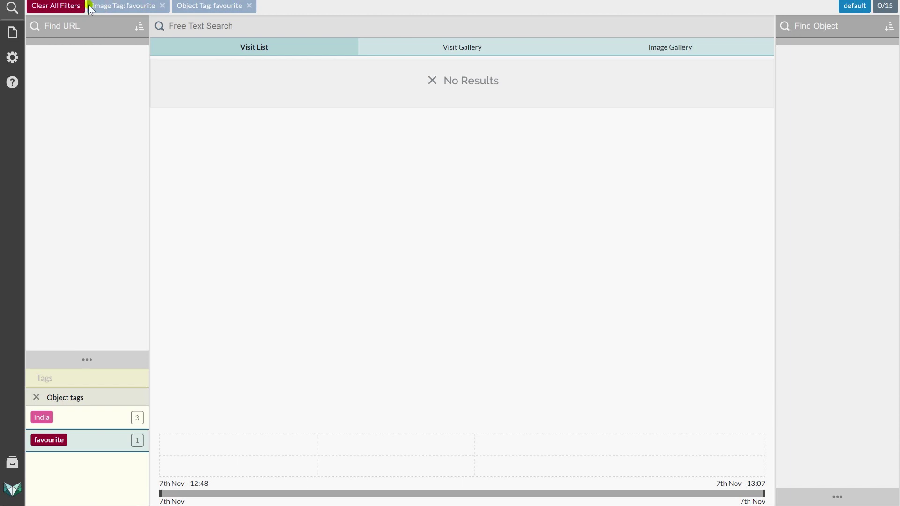
Clear all filters and show only the images with the image tag favourite
{"action": "left_click", "coordinate": [67, 11]}
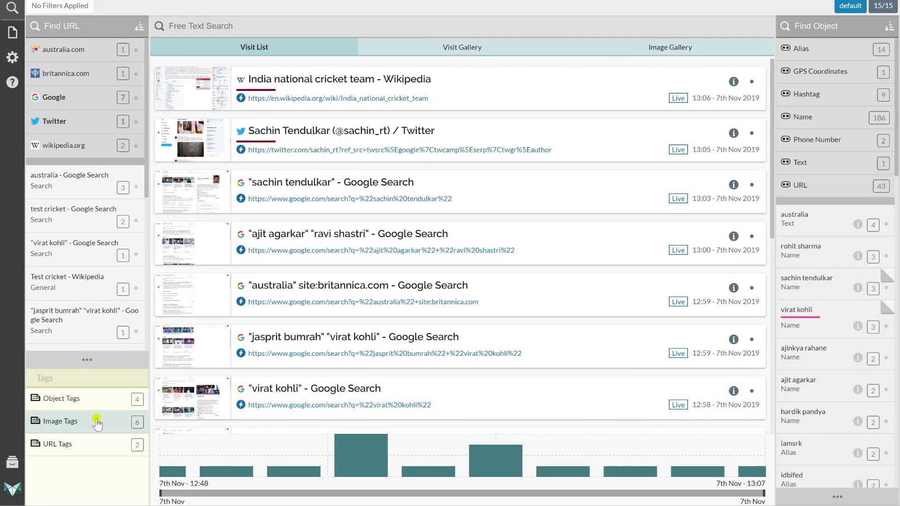
{"action": "left_click", "coordinate": [97, 422]}
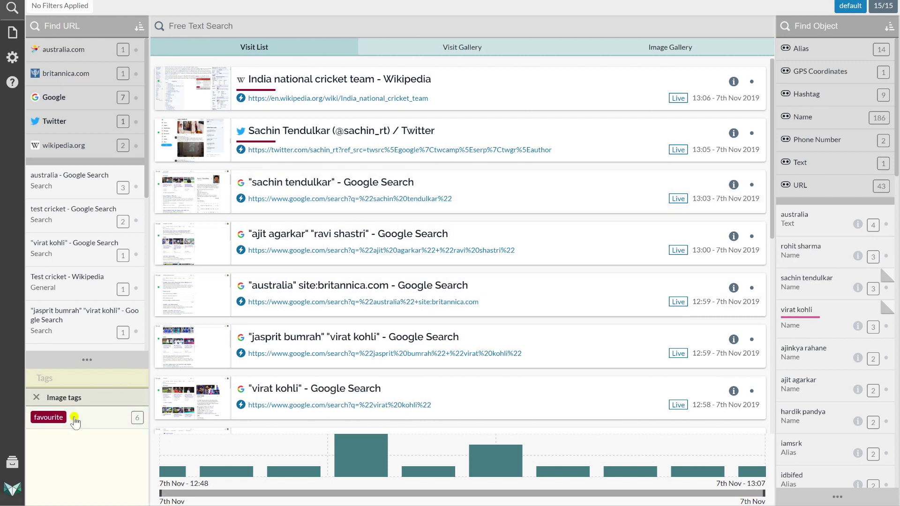
{"action": "left_click", "coordinate": [48, 418]}
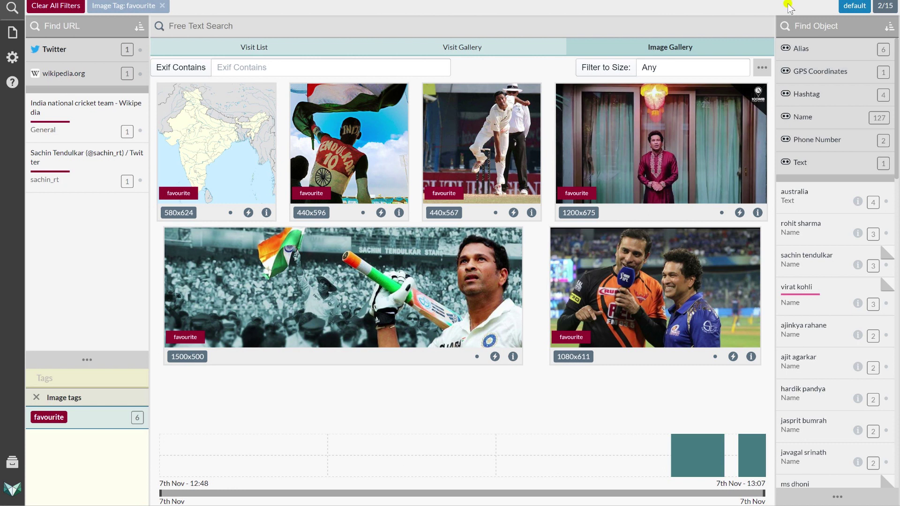
Replace the favourite tag with india on all the filtered gallery images and save the changes
{"action": "left_click", "coordinate": [763, 67]}
{"action": "left_click", "coordinate": [748, 120]}
{"action": "left_click", "coordinate": [321, 141]}
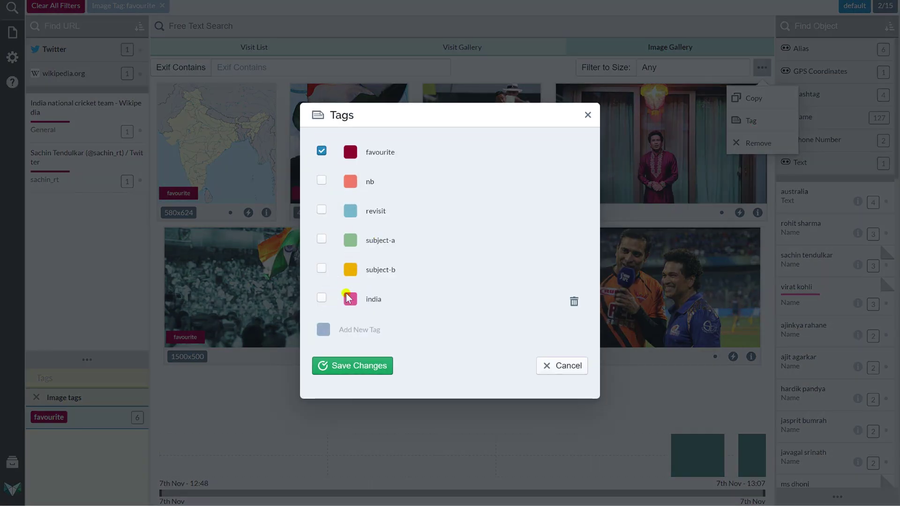
{"action": "left_click", "coordinate": [321, 298]}
{"action": "left_click", "coordinate": [322, 151]}
{"action": "left_click", "coordinate": [356, 366]}
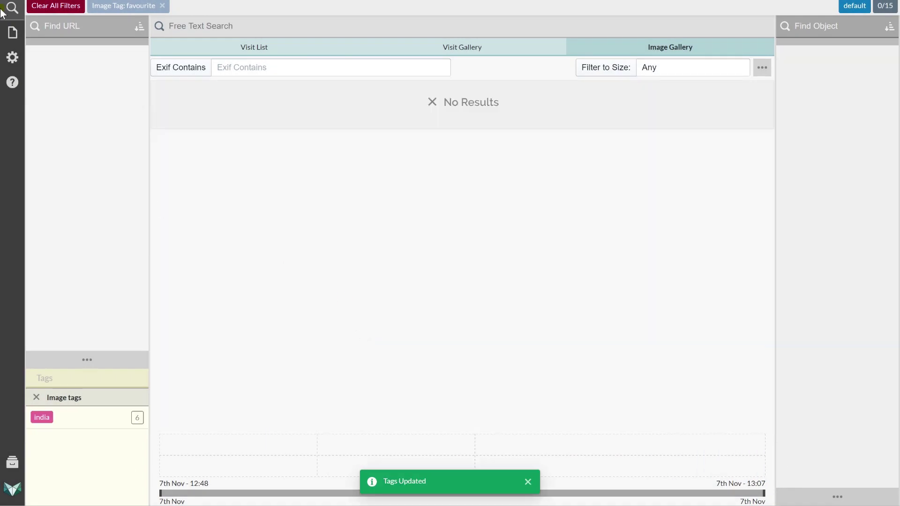
Clear all filters and show only the pages with the URL tag favourite
{"action": "left_click", "coordinate": [55, 14]}
{"action": "left_click", "coordinate": [100, 447]}
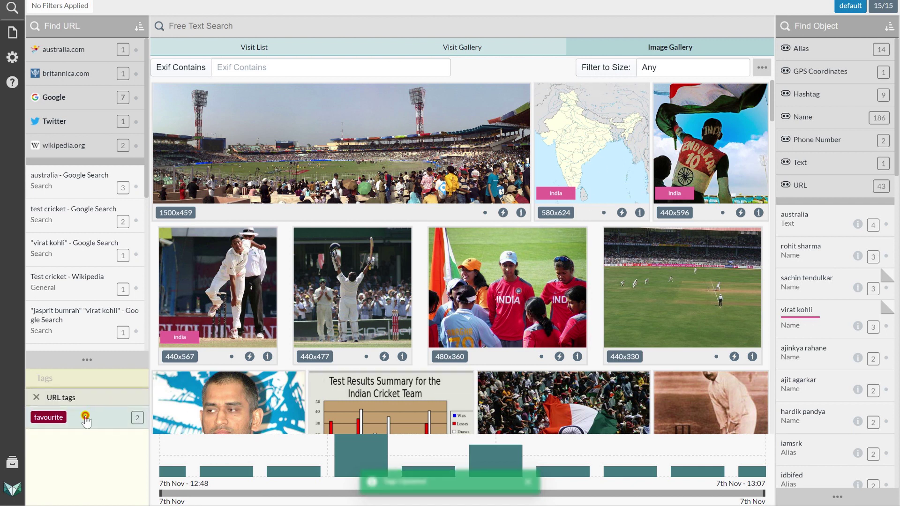
{"action": "left_click", "coordinate": [92, 419]}
Replace the favourite tag with india on all the filtered URLs and save the changes
{"action": "left_click", "coordinate": [87, 360]}
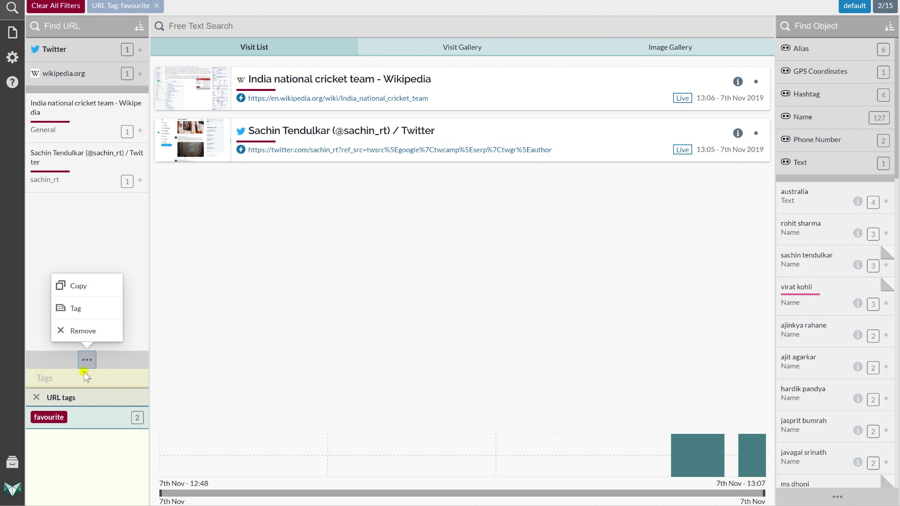
{"action": "left_click", "coordinate": [82, 307]}
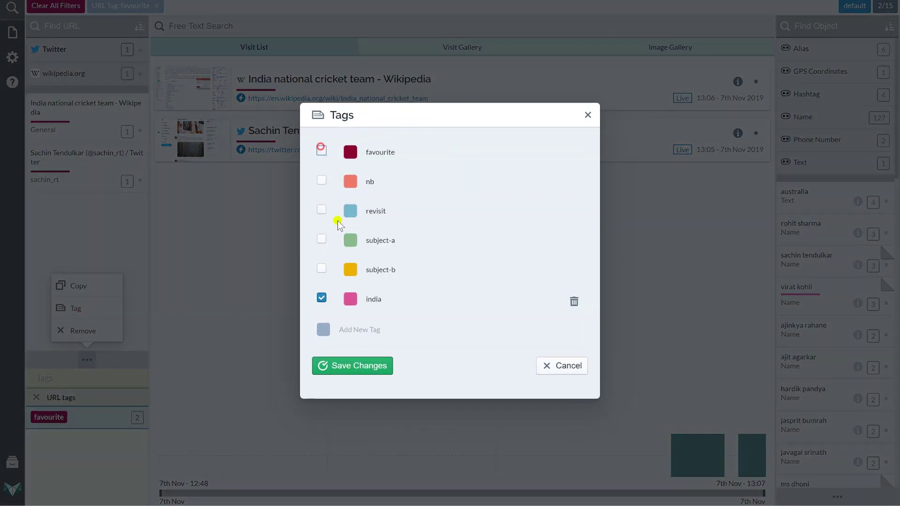
{"action": "left_click", "coordinate": [364, 370]}
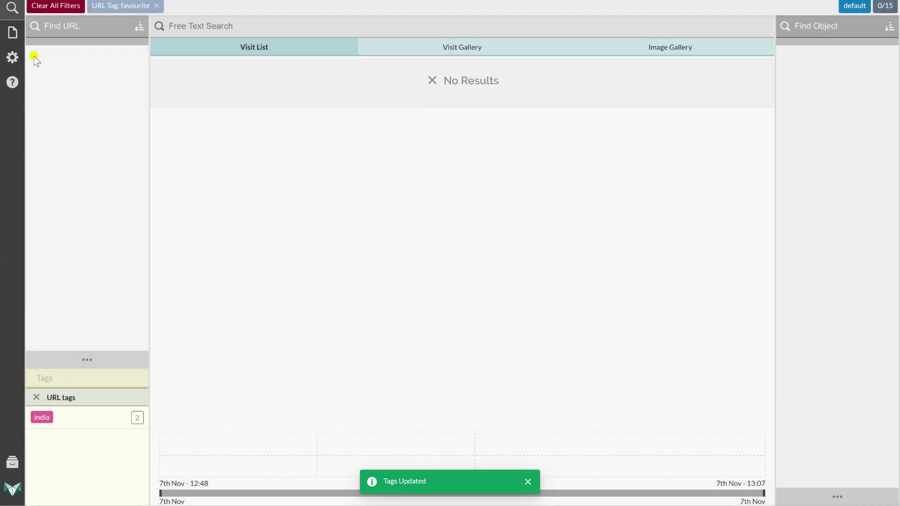
Clear all filters and show only the results with the object tag favourite
{"action": "left_click", "coordinate": [61, 7]}
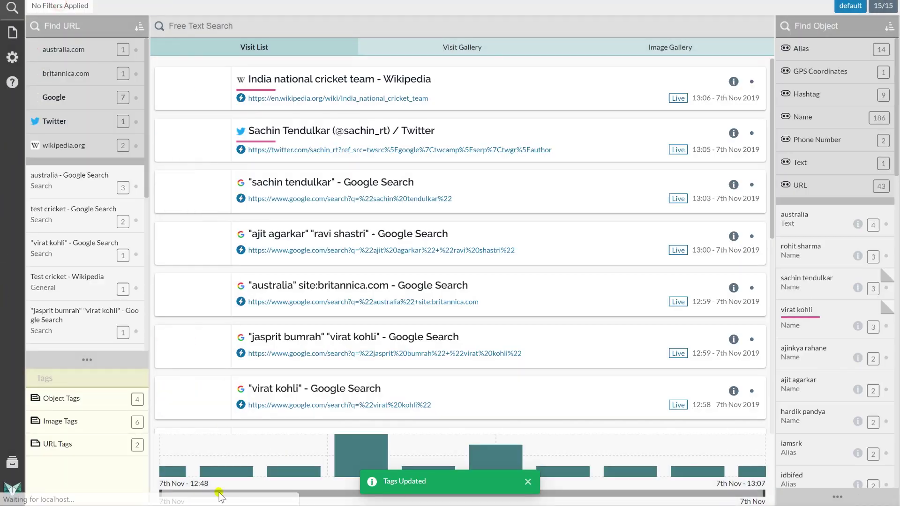
{"action": "left_click", "coordinate": [71, 398]}
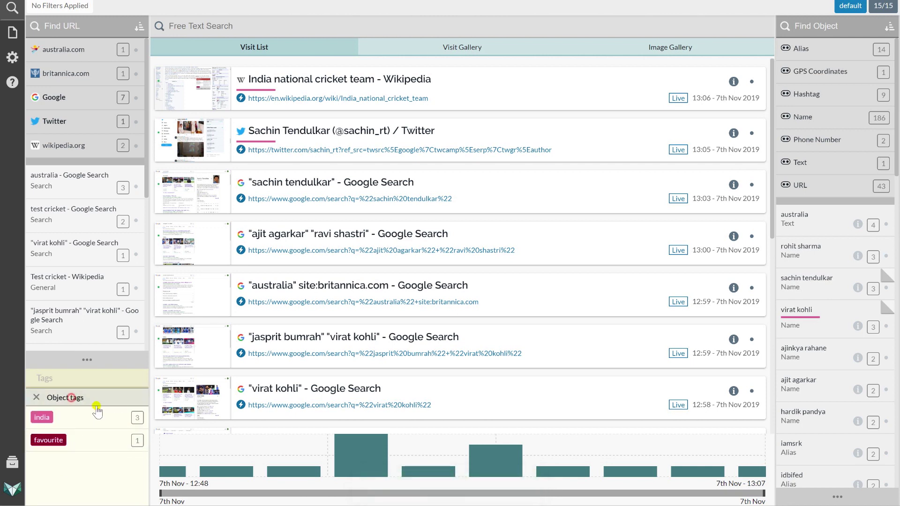
{"action": "left_click", "coordinate": [70, 447]}
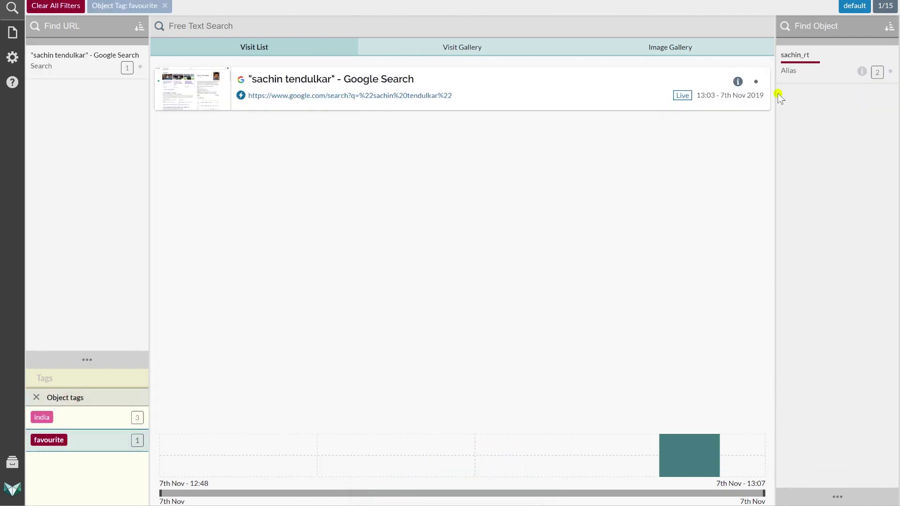
Tag the sachin_rt alias object with India and remove it from the favourites
{"action": "right_click", "coordinate": [847, 50]}
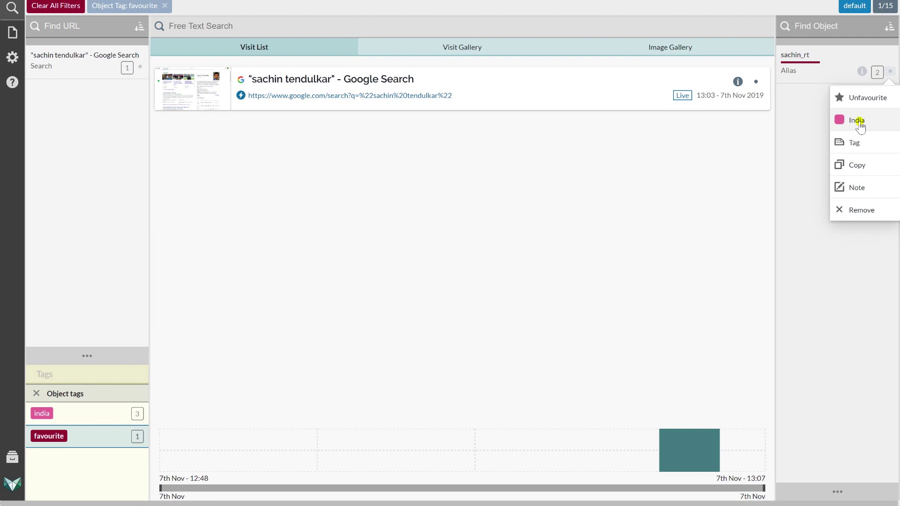
{"action": "left_click", "coordinate": [860, 124]}
{"action": "right_click", "coordinate": [831, 61]}
{"action": "left_click", "coordinate": [853, 94]}
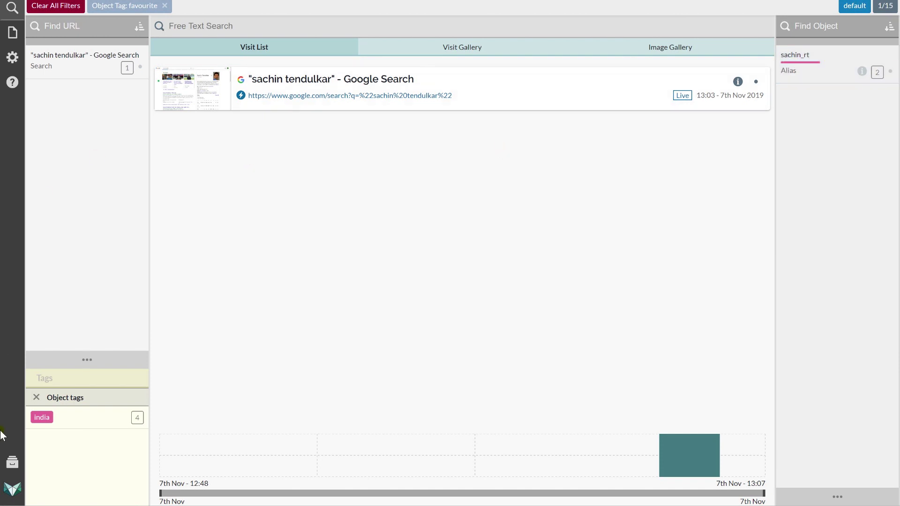
Clear all filters and show only the results with the object tag india
{"action": "left_click", "coordinate": [53, 6]}
{"action": "left_click", "coordinate": [59, 411]}
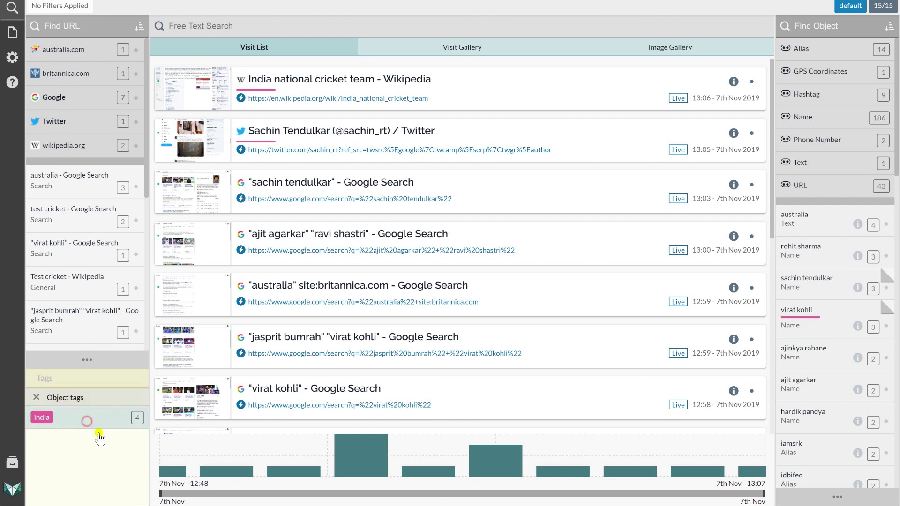
{"action": "left_click", "coordinate": [93, 417]}
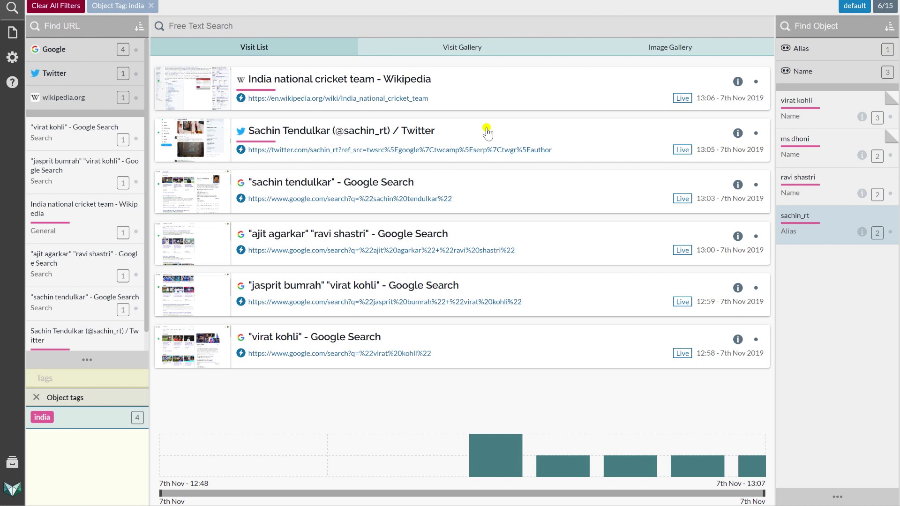
Clear all filters, switch to the Wikipedia article on the India national cricket team and close its australia object popup
{"action": "left_click", "coordinate": [53, 5]}
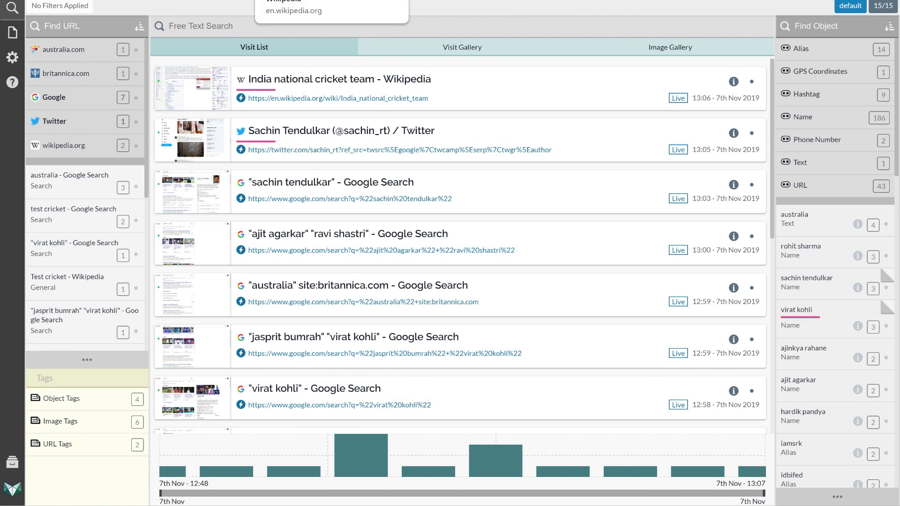
{"action": "left_click", "coordinate": [300, 2]}
{"action": "scroll", "coordinate": [505, 230], "scroll_direction": "up", "scroll_amount": 14}
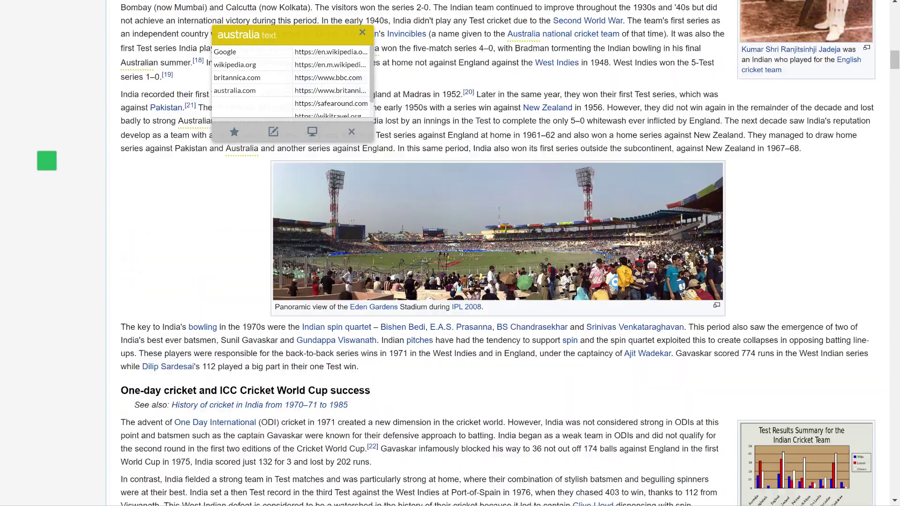
{"action": "left_click", "coordinate": [363, 32]}
Look through the India national cricket team article for the underlined objects in the introduction, infobox and history sections
{"action": "scroll", "coordinate": [431, 178], "scroll_direction": "up", "scroll_amount": 10}
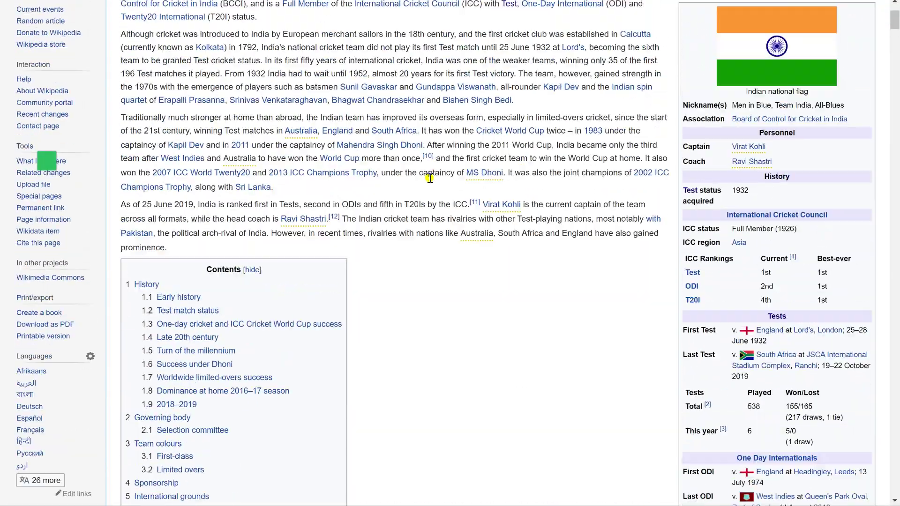
{"action": "scroll", "coordinate": [464, 172], "scroll_direction": "down", "scroll_amount": 3}
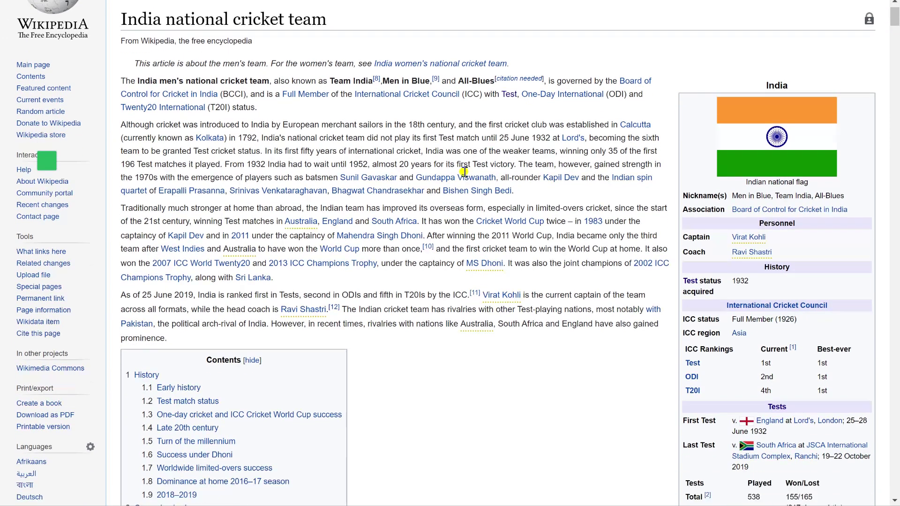
{"action": "mouse_move", "coordinate": [484, 191]}
{"action": "left_click", "coordinate": [559, 133]}
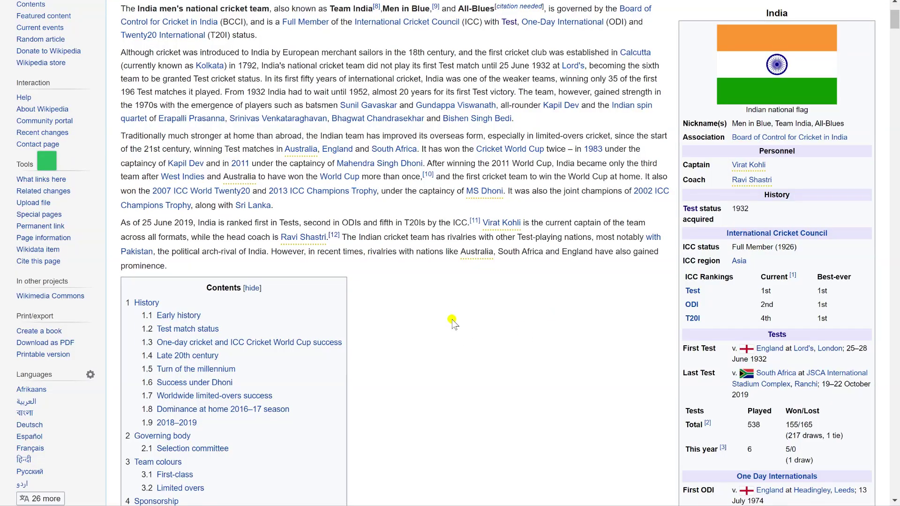
{"action": "scroll", "coordinate": [454, 321], "scroll_direction": "down", "scroll_amount": 4}
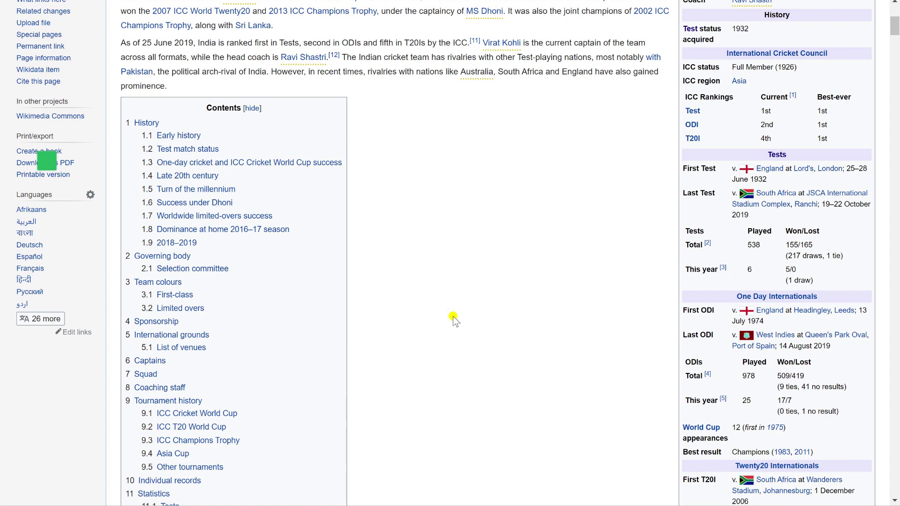
{"action": "scroll", "coordinate": [453, 320], "scroll_direction": "down", "scroll_amount": 10}
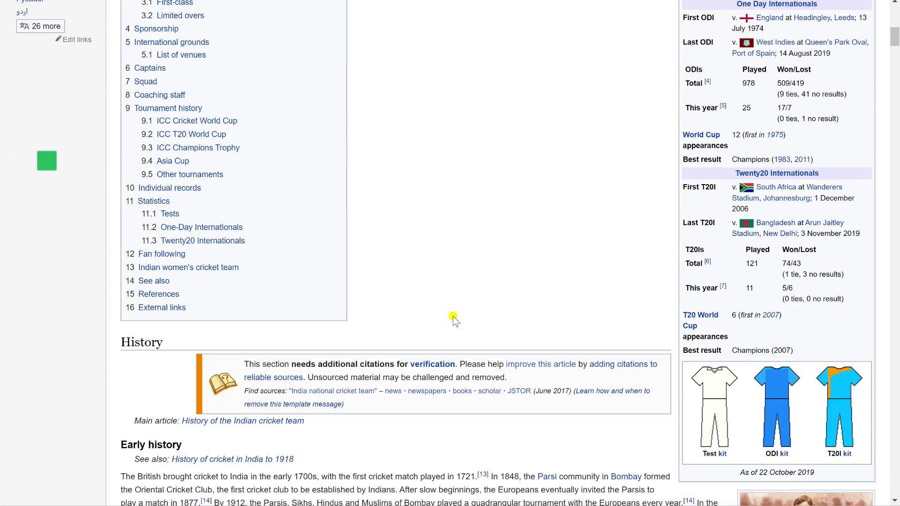
{"action": "scroll", "coordinate": [453, 321], "scroll_direction": "up", "scroll_amount": 10}
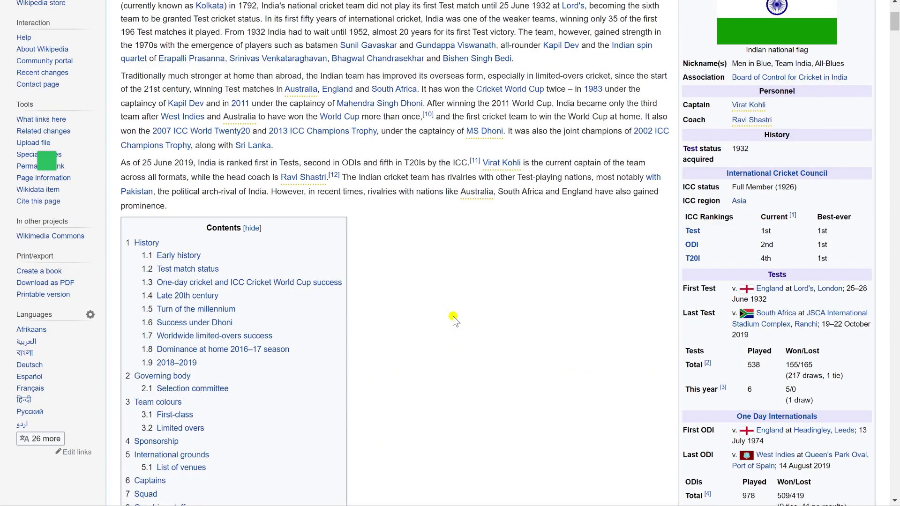
{"action": "scroll", "coordinate": [454, 321], "scroll_direction": "up", "scroll_amount": 4}
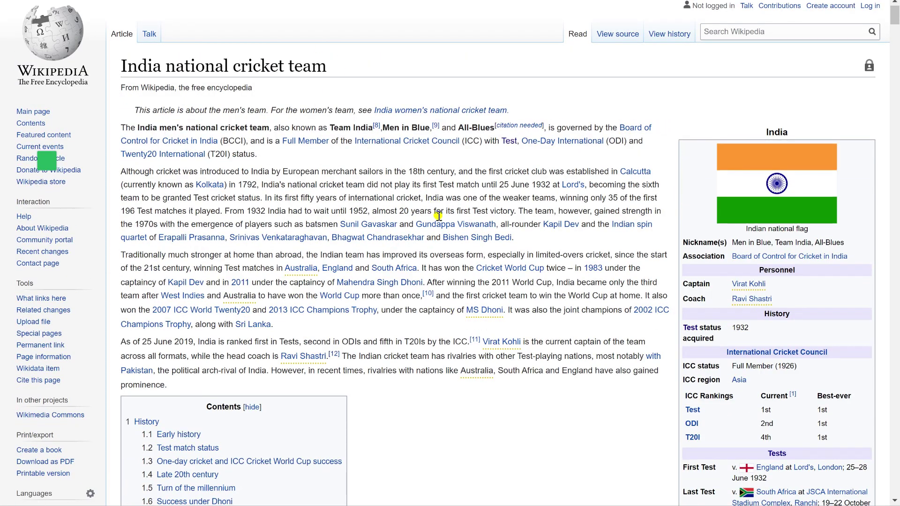
{"action": "scroll", "coordinate": [437, 221], "scroll_direction": "down", "scroll_amount": 14}
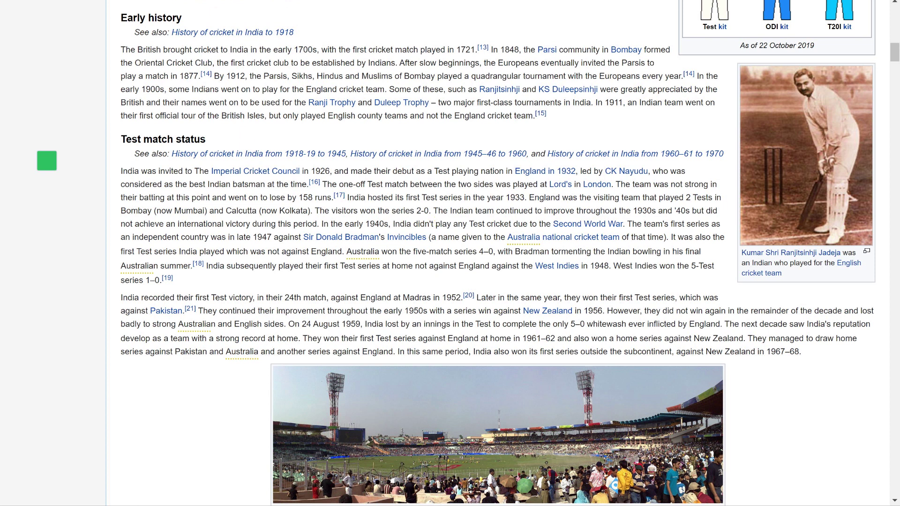
Search Google for australia cricket, open the Cricket Australia website and look over its news and latest videos
{"action": "key", "text": "ctrl+l"}
{"action": "type", "text": "austr"}
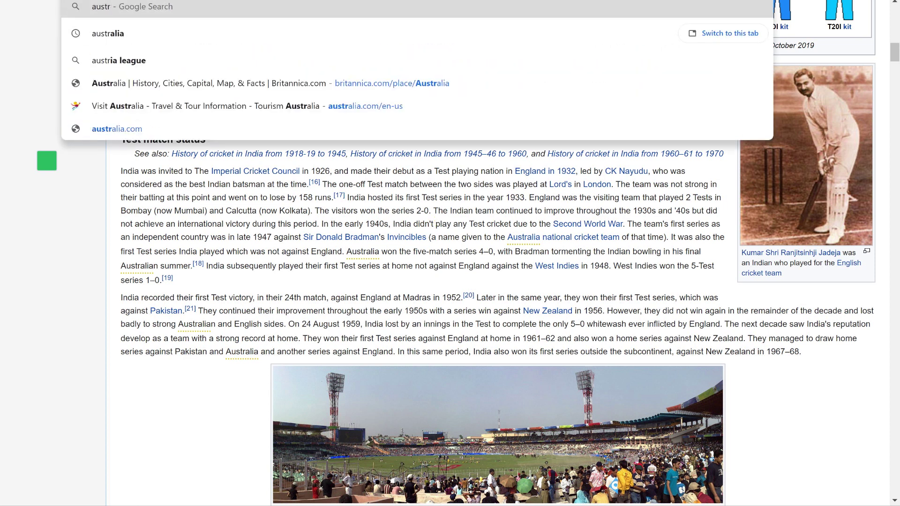
{"action": "type", "text": "alia cricket"}
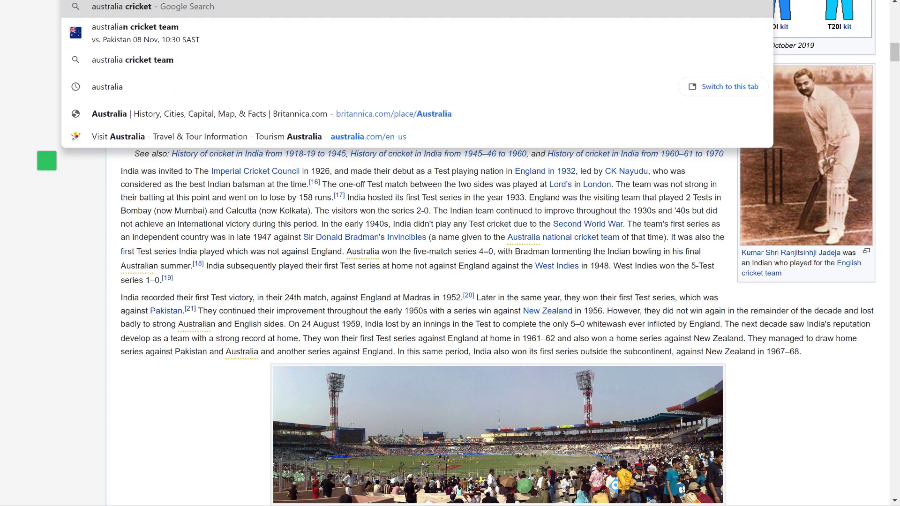
{"action": "key", "text": "Return"}
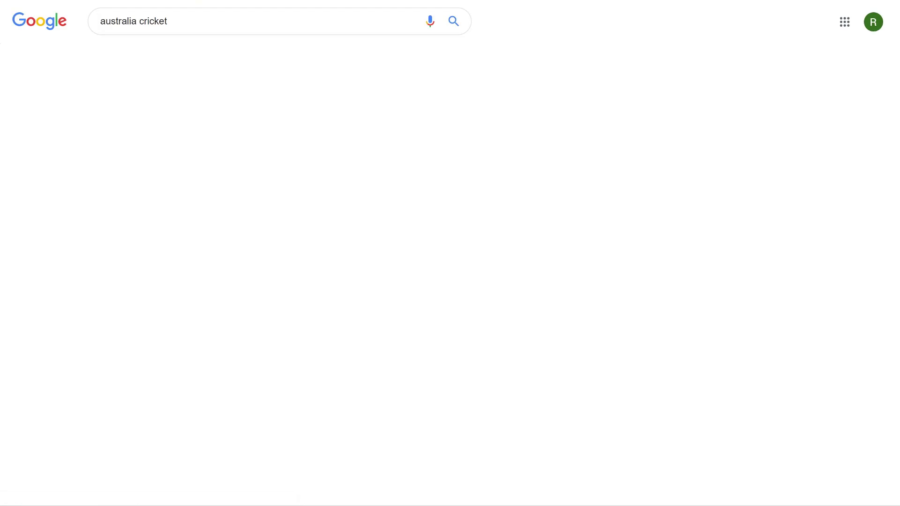
{"action": "scroll", "coordinate": [229, 156], "scroll_direction": "down", "scroll_amount": 10}
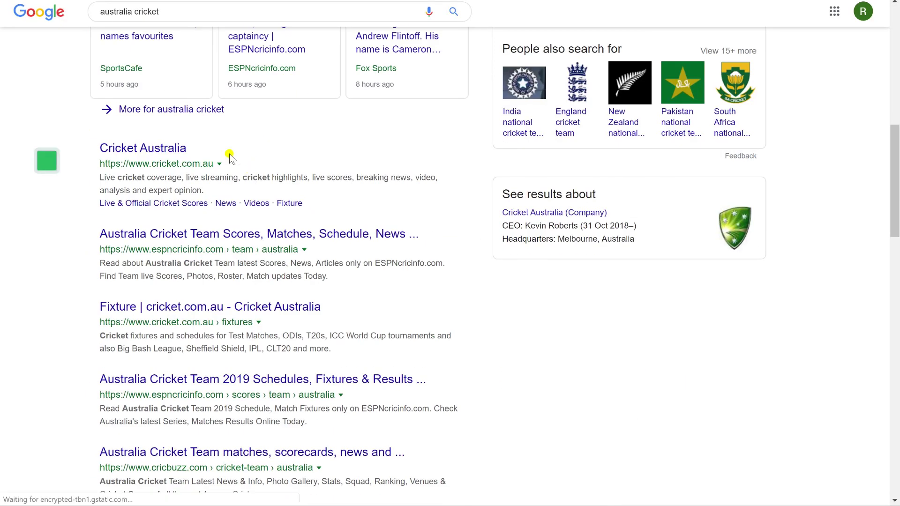
{"action": "scroll", "coordinate": [281, 159], "scroll_direction": "down", "scroll_amount": 1}
{"action": "left_click", "coordinate": [171, 82]}
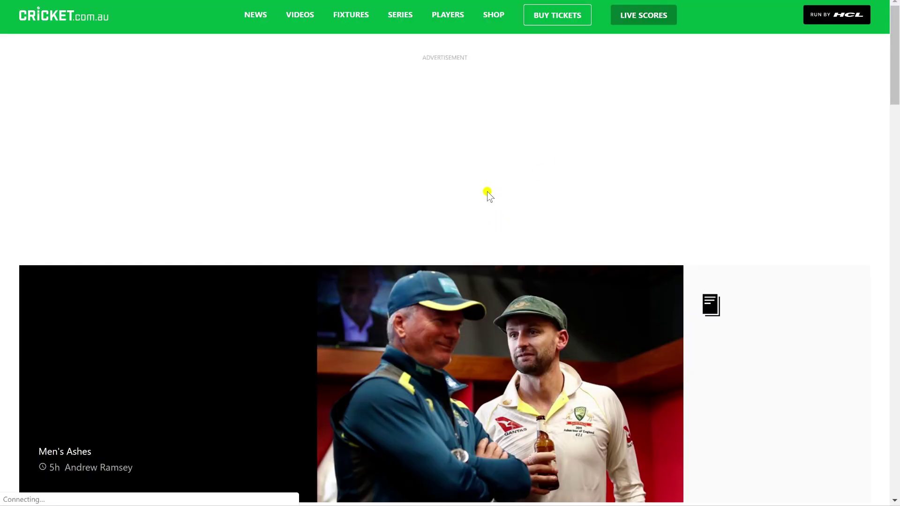
{"action": "scroll", "coordinate": [469, 206], "scroll_direction": "down", "scroll_amount": 8}
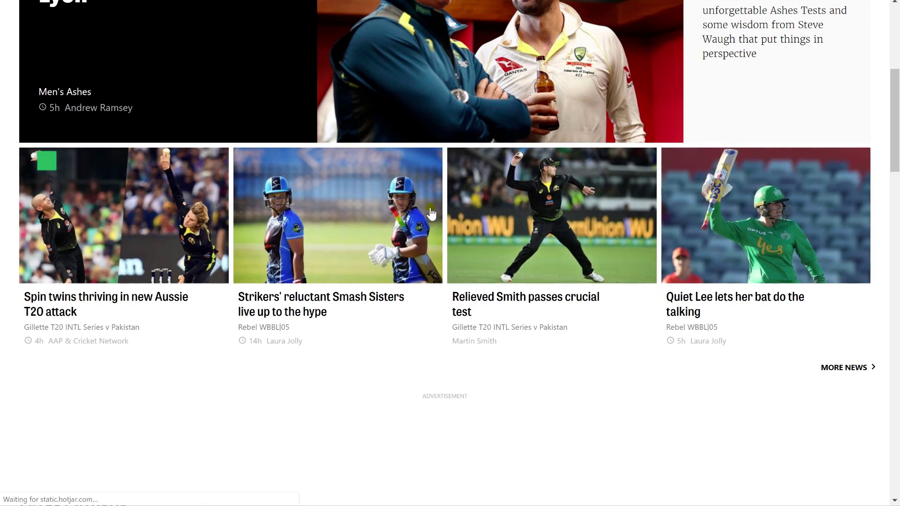
{"action": "scroll", "coordinate": [482, 207], "scroll_direction": "down", "scroll_amount": 5}
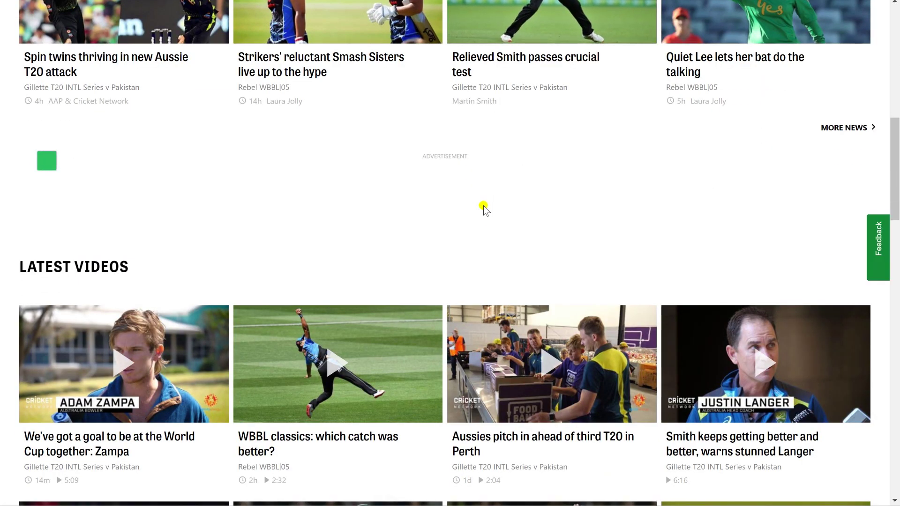
{"action": "scroll", "coordinate": [483, 206], "scroll_direction": "up", "scroll_amount": 4}
{"action": "scroll", "coordinate": [484, 206], "scroll_direction": "down", "scroll_amount": 5}
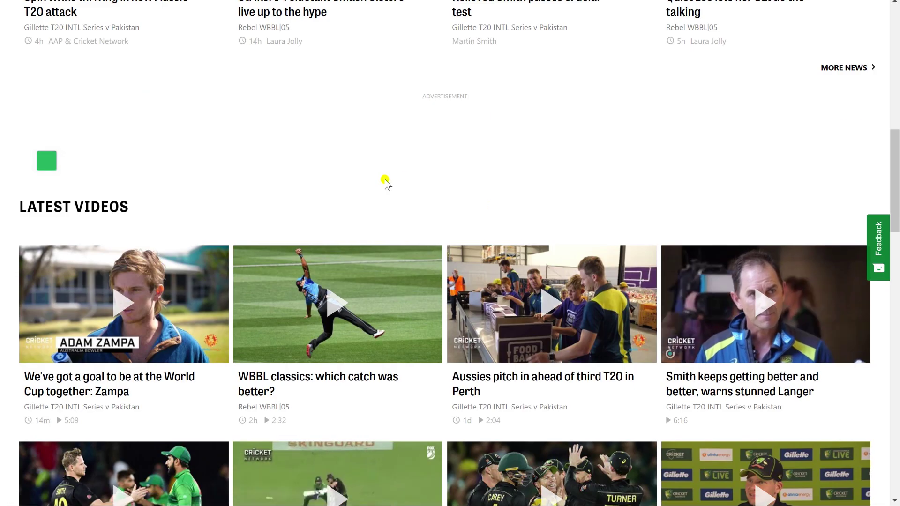
Return to the Google results and open the Wikipedia article on the Australia national cricket team
{"action": "key", "text": "alt+Left"}
{"action": "scroll", "coordinate": [356, 182], "scroll_direction": "down", "scroll_amount": 5}
{"action": "scroll", "coordinate": [355, 180], "scroll_direction": "up", "scroll_amount": 1}
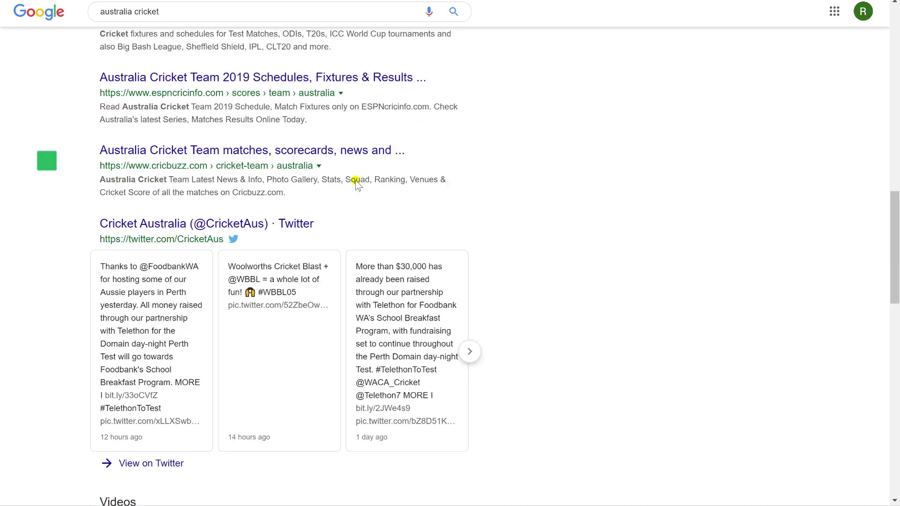
{"action": "scroll", "coordinate": [358, 183], "scroll_direction": "up", "scroll_amount": 4}
{"action": "scroll", "coordinate": [358, 187], "scroll_direction": "down", "scroll_amount": 14}
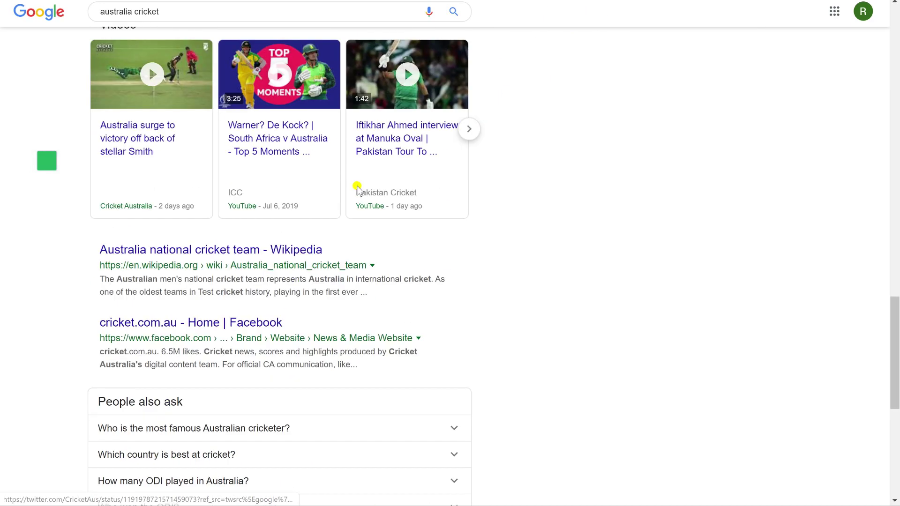
{"action": "left_click", "coordinate": [229, 250]}
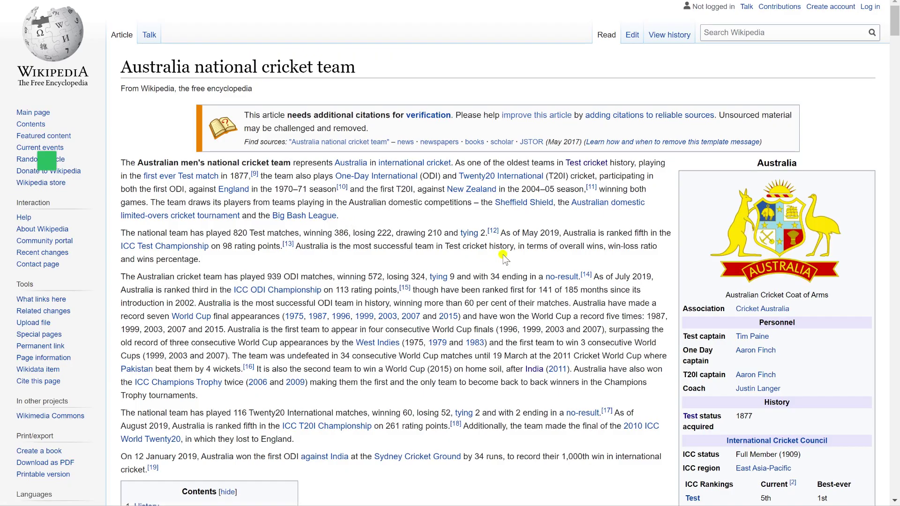
Remove the australia text object using its popup in the article's introduction
{"action": "scroll", "coordinate": [503, 257], "scroll_direction": "down", "scroll_amount": 3}
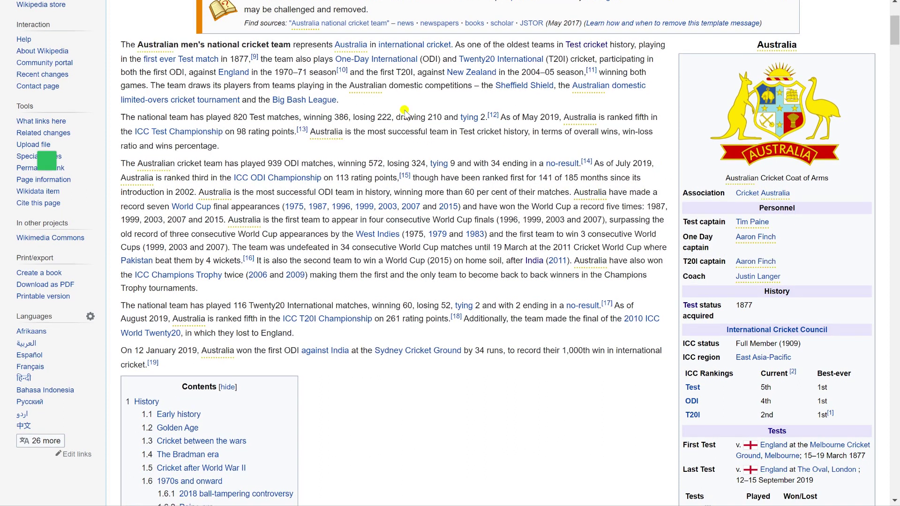
{"action": "mouse_move", "coordinate": [370, 91]}
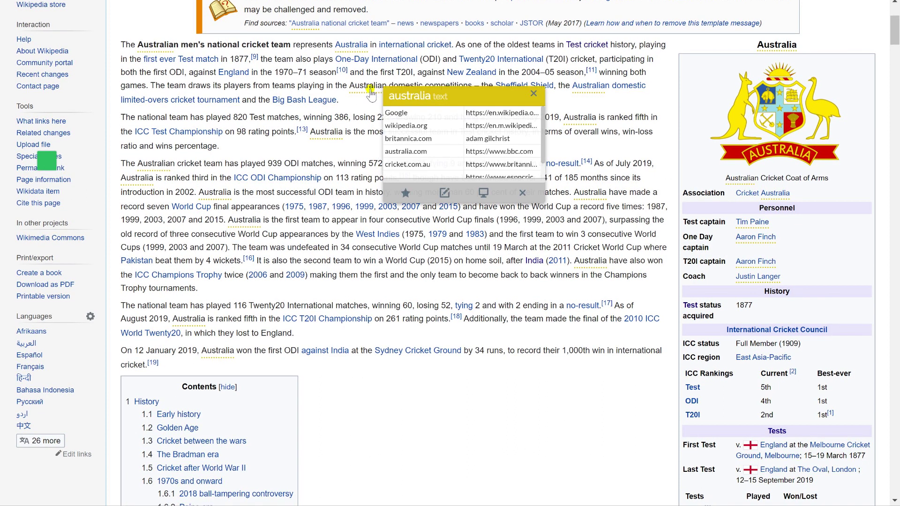
{"action": "left_click", "coordinate": [525, 192]}
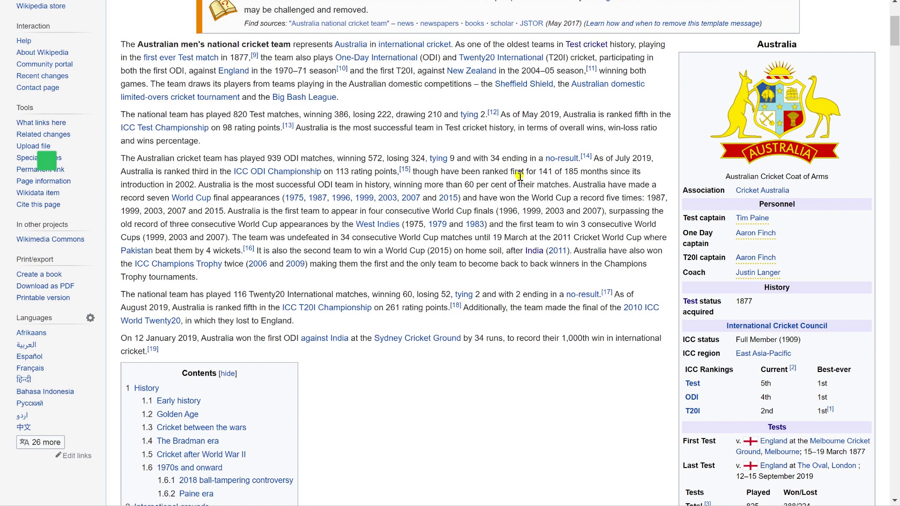
Add the batsmen Joe Burns and Shaun Marsh from the article's Players table to the favourites
{"action": "mouse_move", "coordinate": [431, 229]}
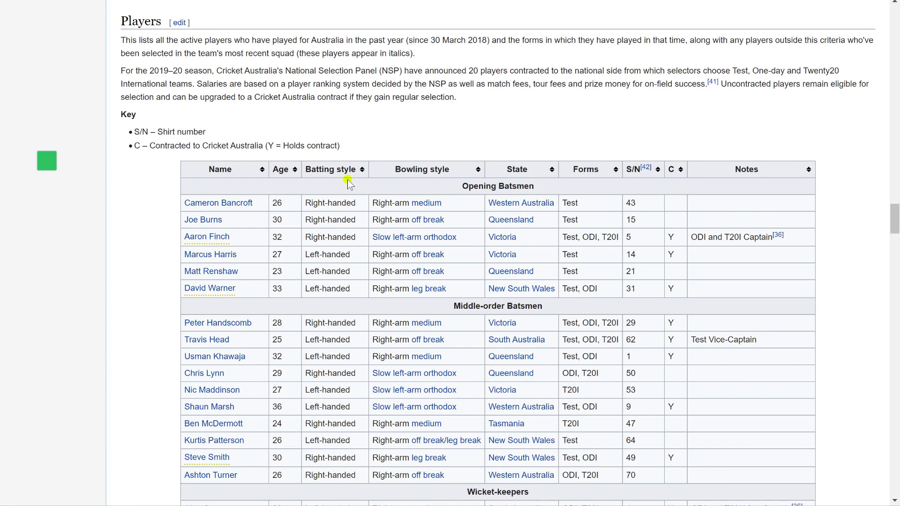
{"action": "scroll", "coordinate": [136, 198], "scroll_direction": "down", "scroll_amount": 1}
{"action": "scroll", "coordinate": [136, 198], "scroll_direction": "down", "scroll_amount": 1}
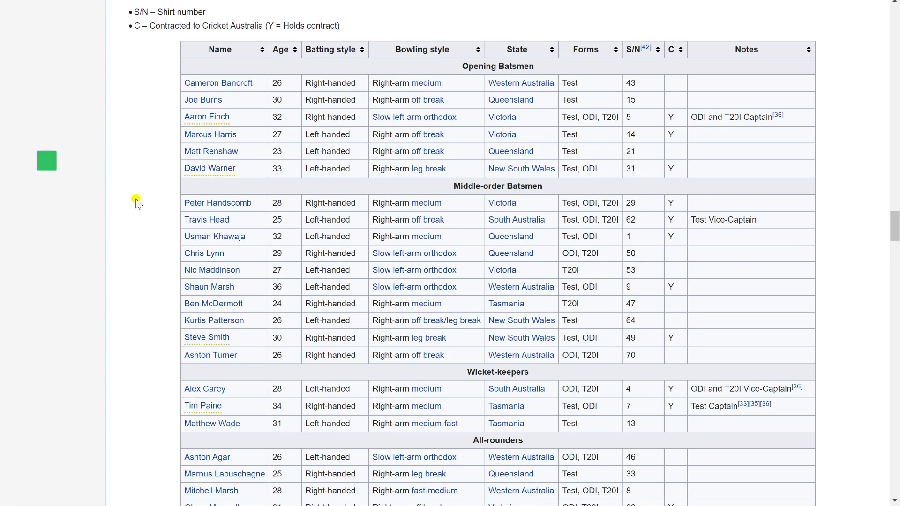
{"action": "left_click_drag", "start_coordinate": [225, 99], "coordinate": [183, 100]}
{"action": "left_click", "coordinate": [232, 114]}
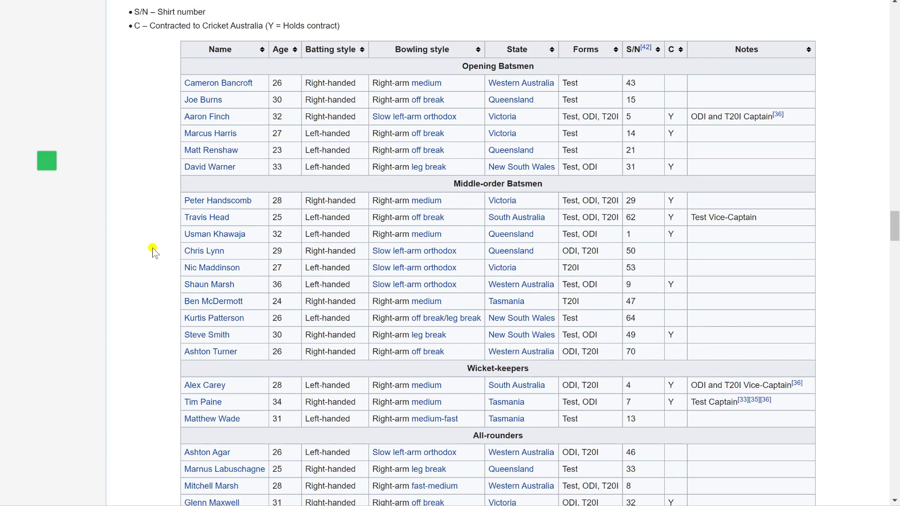
{"action": "scroll", "coordinate": [153, 251], "scroll_direction": "down", "scroll_amount": 1}
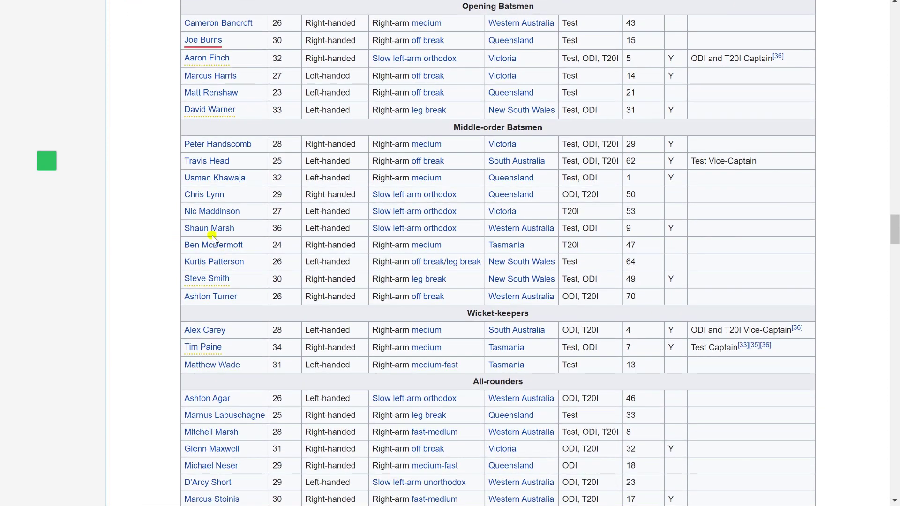
{"action": "left_click_drag", "start_coordinate": [240, 230], "coordinate": [185, 228]}
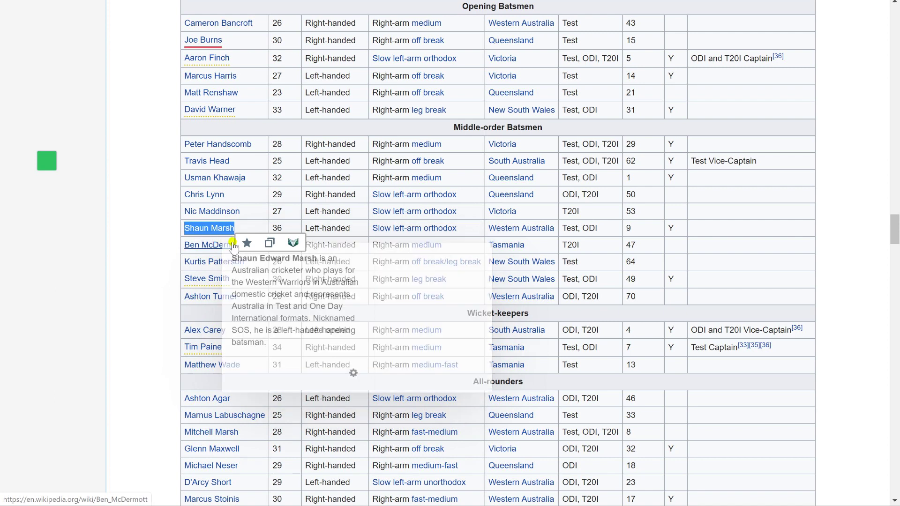
{"action": "scroll", "coordinate": [119, 288], "scroll_direction": "down", "scroll_amount": 2}
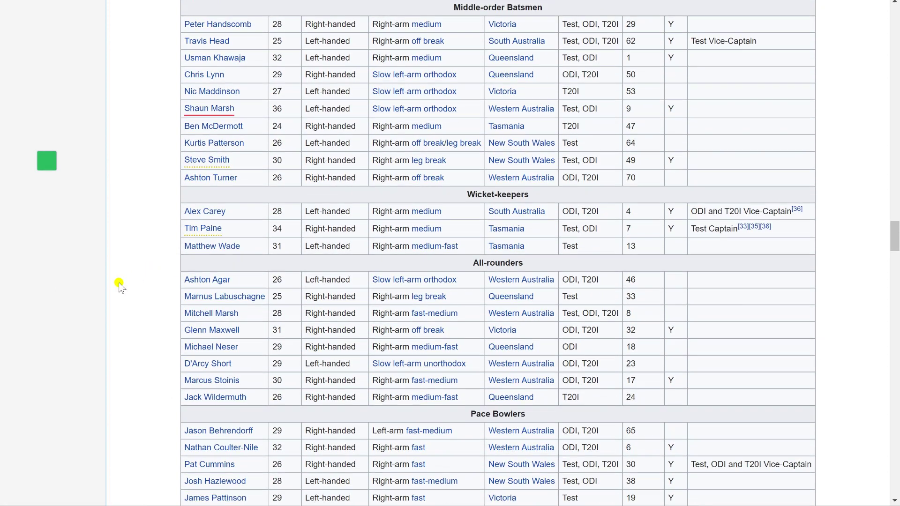
Add the pace bowler Pat Cummins and the wicket-keeper Tim Paine from the Players table to the favourites
{"action": "scroll", "coordinate": [135, 279], "scroll_direction": "down", "scroll_amount": 1}
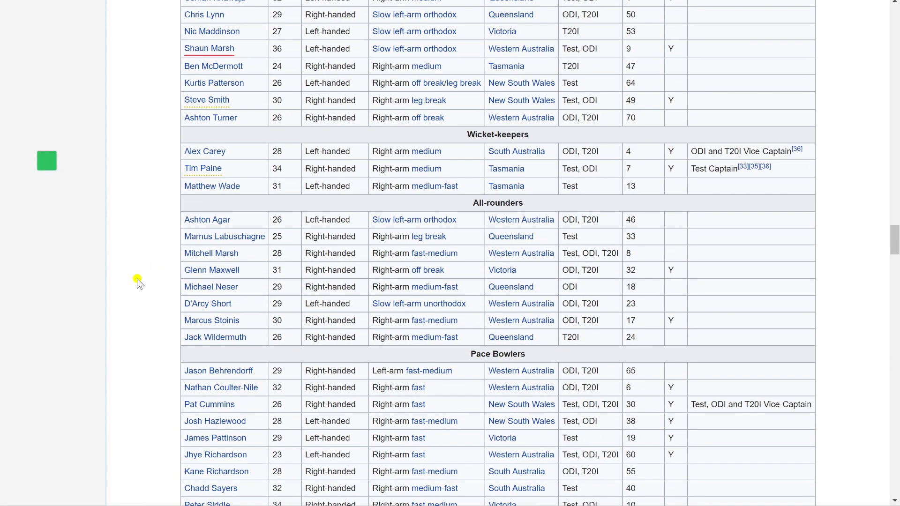
{"action": "scroll", "coordinate": [137, 283], "scroll_direction": "up", "scroll_amount": 2}
{"action": "scroll", "coordinate": [137, 280], "scroll_direction": "down", "scroll_amount": 3}
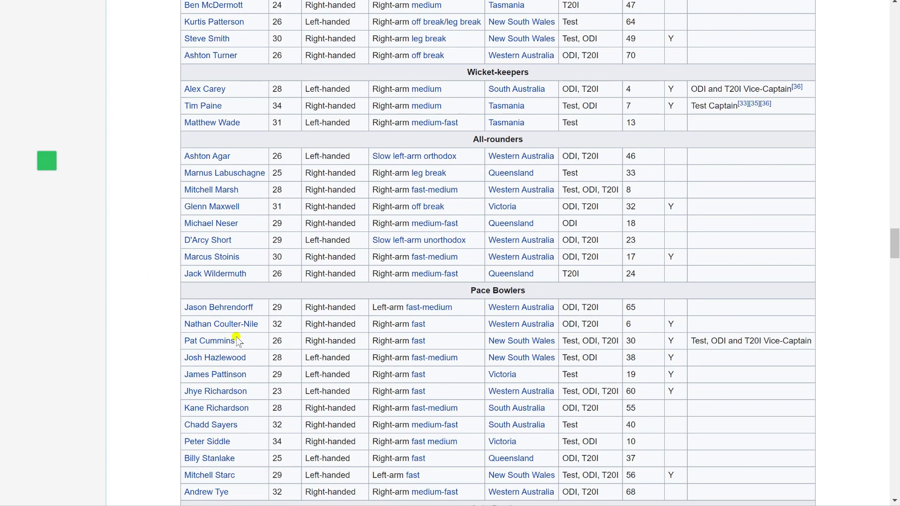
{"action": "left_click_drag", "start_coordinate": [187, 341], "coordinate": [235, 344]}
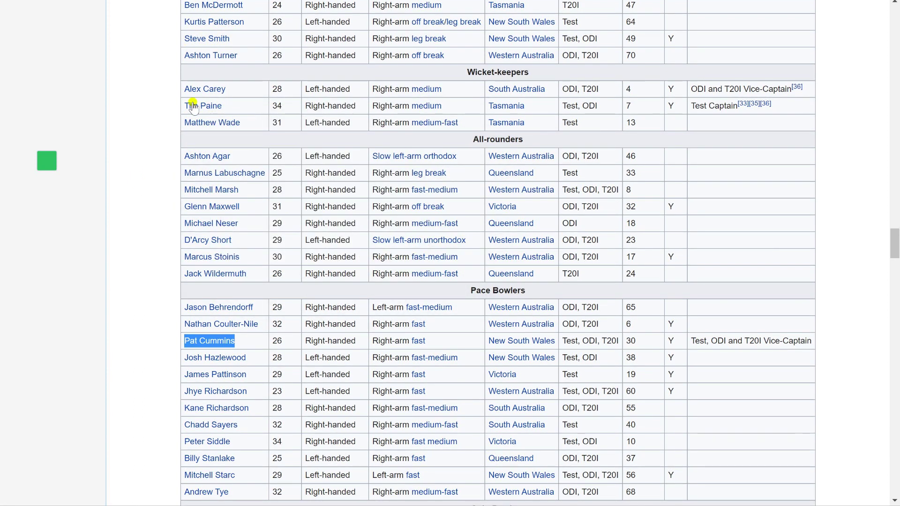
{"action": "left_click", "coordinate": [88, 238]}
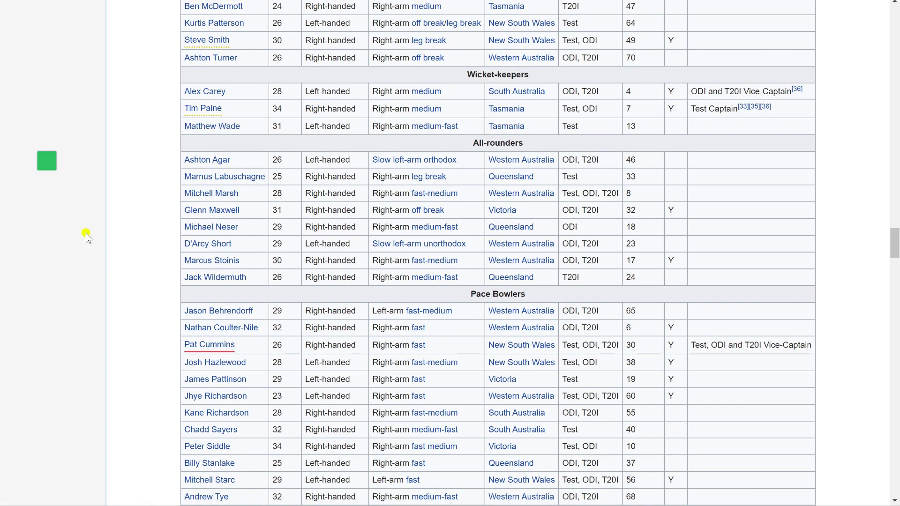
{"action": "mouse_move", "coordinate": [196, 111]}
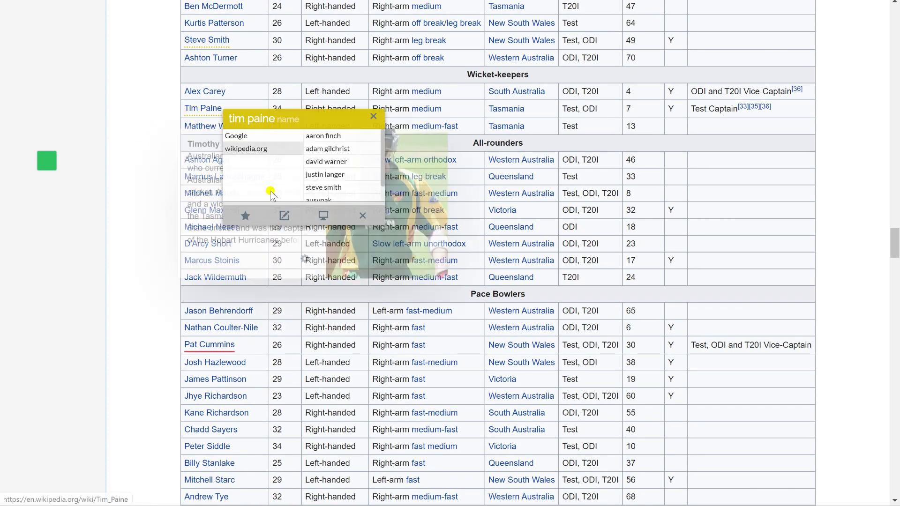
{"action": "left_click", "coordinate": [247, 214]}
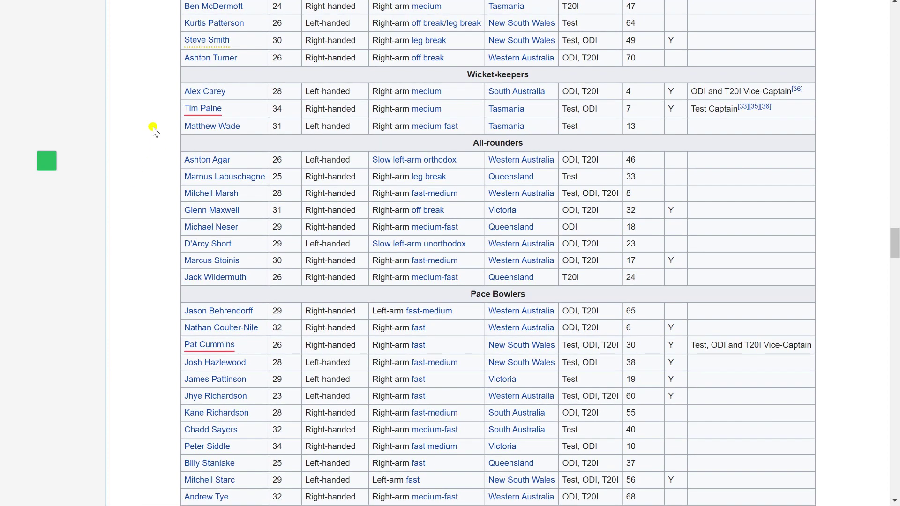
View the tim paine object in the Vortimo dashboard, return to the article and open the object for editing
{"action": "mouse_move", "coordinate": [210, 114]}
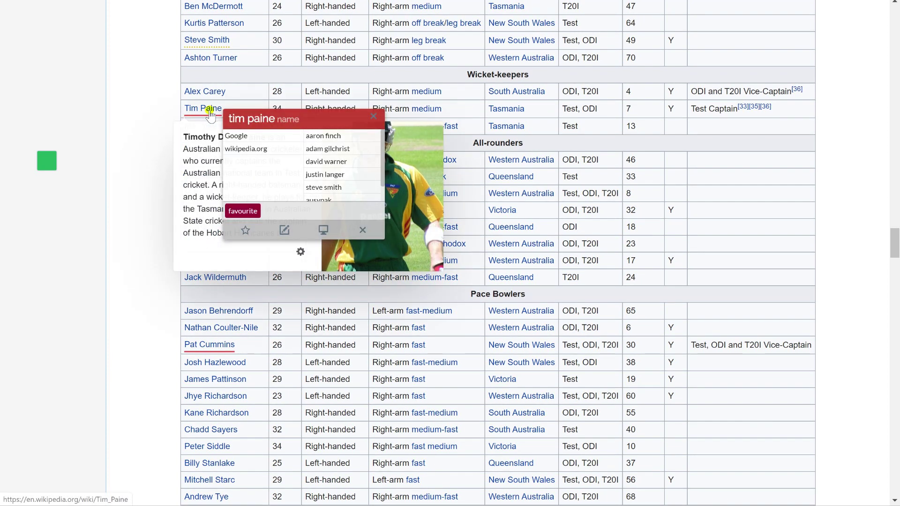
{"action": "left_click", "coordinate": [324, 230]}
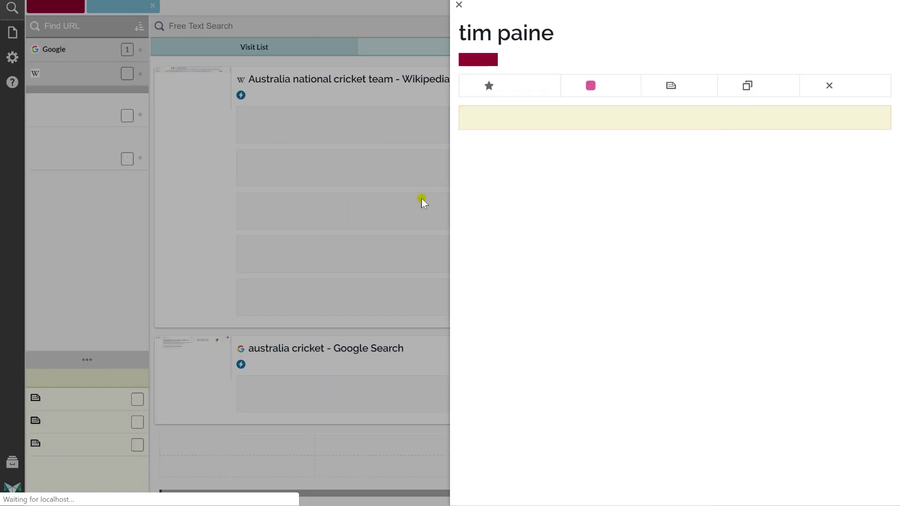
{"action": "left_click", "coordinate": [509, 8]}
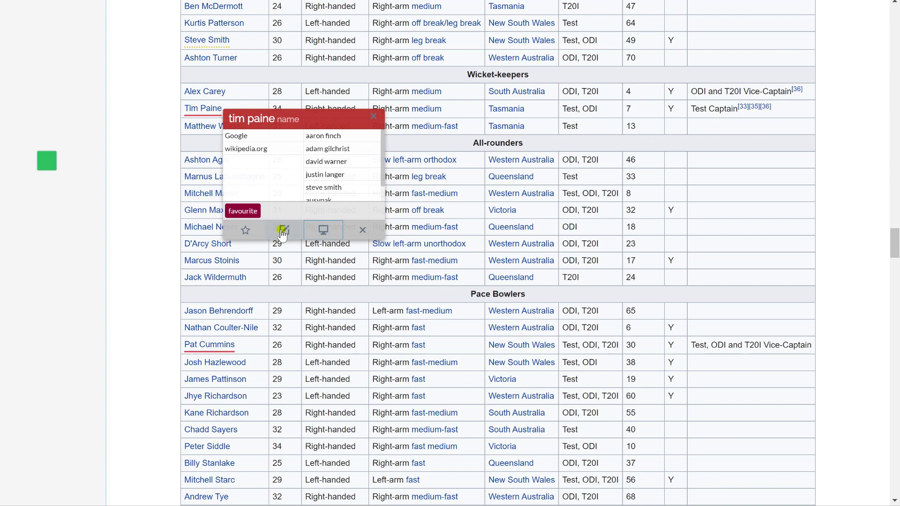
{"action": "left_click", "coordinate": [283, 230]}
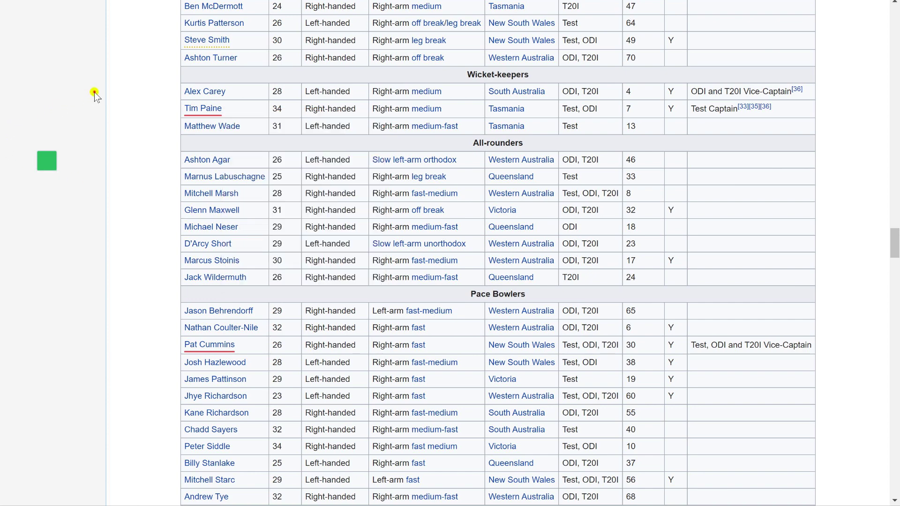
Clear all filters in the Vortimo dashboard and return to the History section of the Australia national cricket team article
{"action": "scroll", "coordinate": [202, 96], "scroll_direction": "up", "scroll_amount": 5}
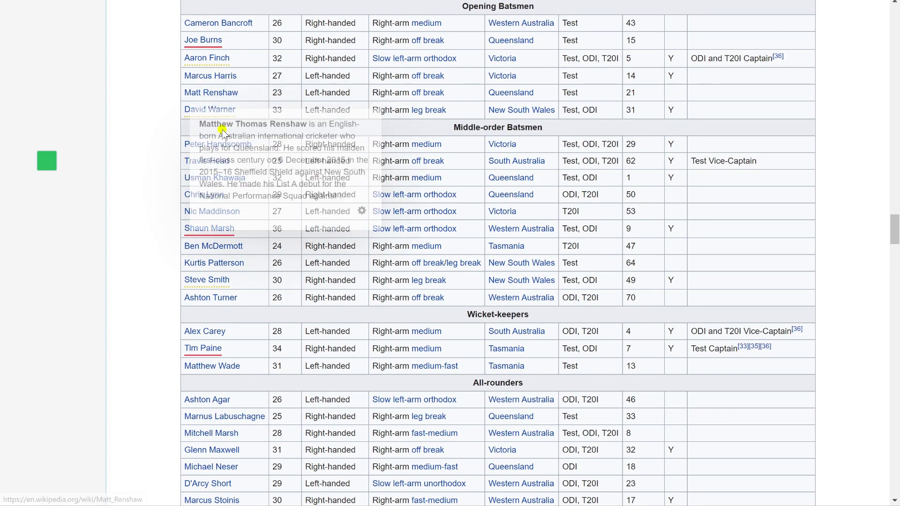
{"action": "scroll", "coordinate": [255, 130], "scroll_direction": "up", "scroll_amount": 6}
{"action": "scroll", "coordinate": [255, 132], "scroll_direction": "up", "scroll_amount": 2}
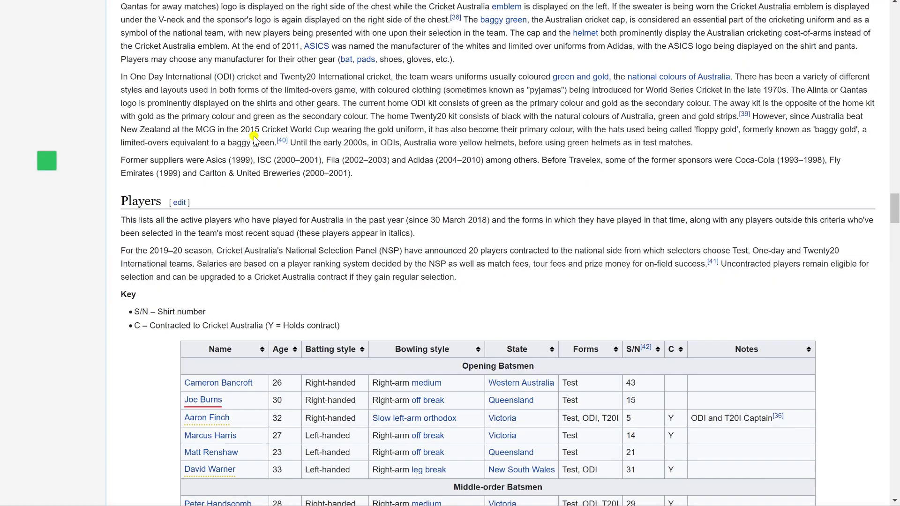
{"action": "scroll", "coordinate": [253, 137], "scroll_direction": "up", "scroll_amount": 6}
{"action": "scroll", "coordinate": [333, 169], "scroll_direction": "up", "scroll_amount": 20}
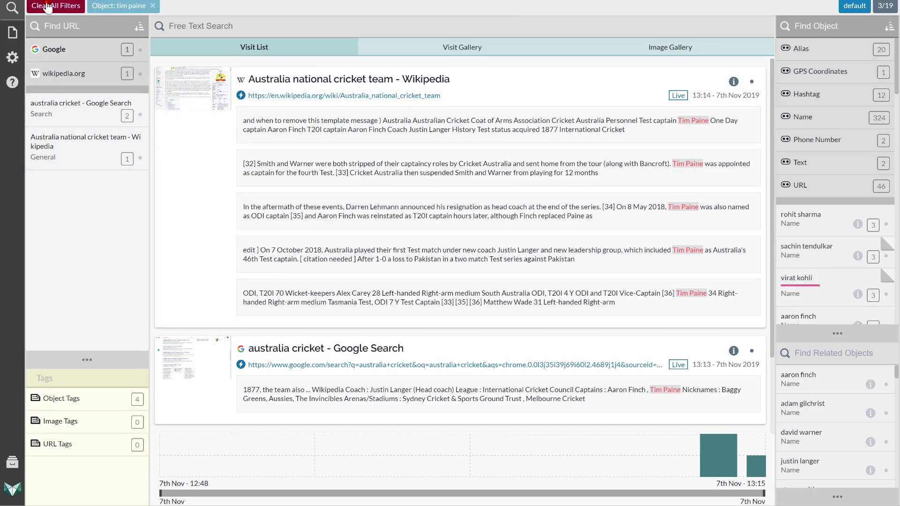
{"action": "left_click", "coordinate": [47, 6]}
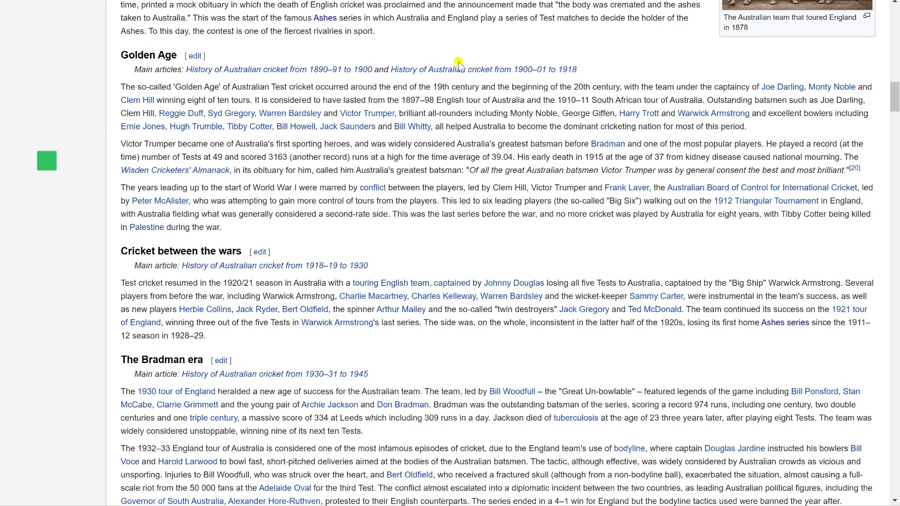
{"action": "scroll", "coordinate": [288, 101], "scroll_direction": "up", "scroll_amount": 5}
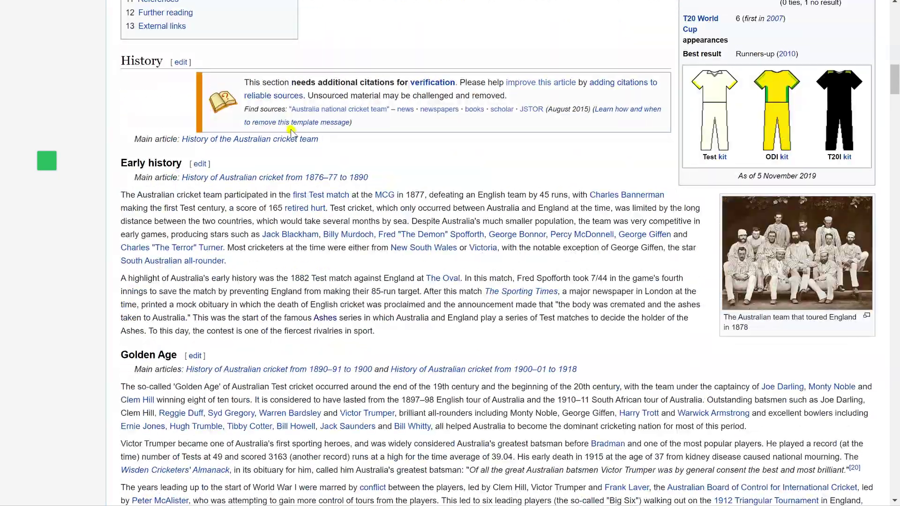
Find Joe Burns in the article's Players table and run a Google search for him from his object popup
{"action": "scroll", "coordinate": [303, 159], "scroll_direction": "down", "scroll_amount": 9}
{"action": "scroll", "coordinate": [302, 175], "scroll_direction": "down", "scroll_amount": 15}
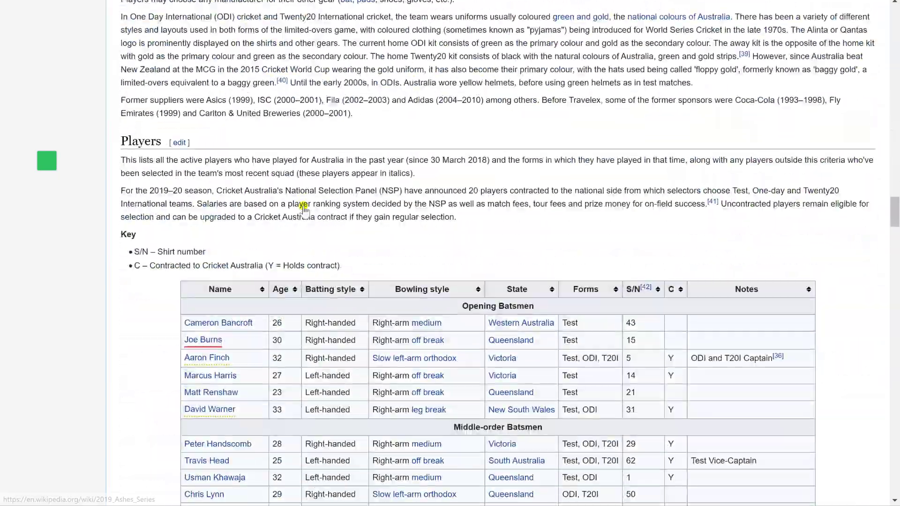
{"action": "scroll", "coordinate": [302, 204], "scroll_direction": "up", "scroll_amount": 6}
{"action": "scroll", "coordinate": [304, 208], "scroll_direction": "down", "scroll_amount": 8}
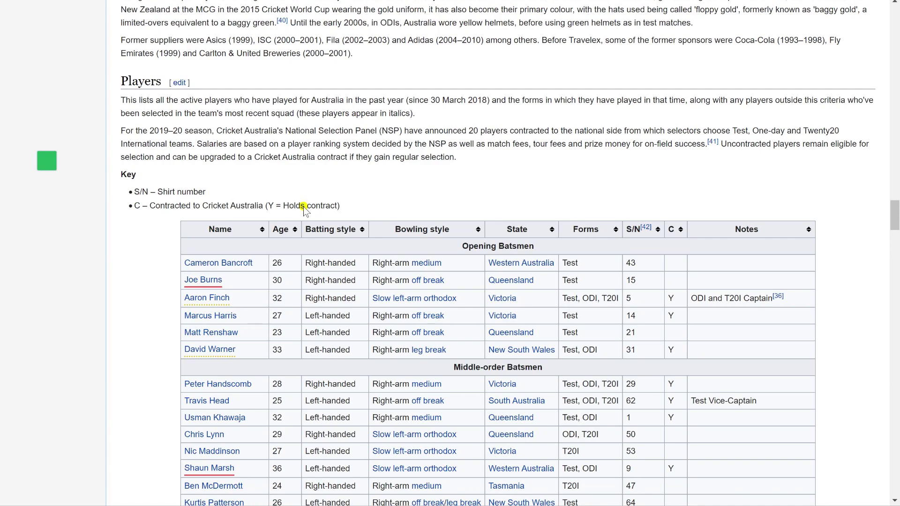
{"action": "scroll", "coordinate": [304, 207], "scroll_direction": "down", "scroll_amount": 4}
{"action": "mouse_move", "coordinate": [197, 103]}
{"action": "left_click", "coordinate": [243, 112]}
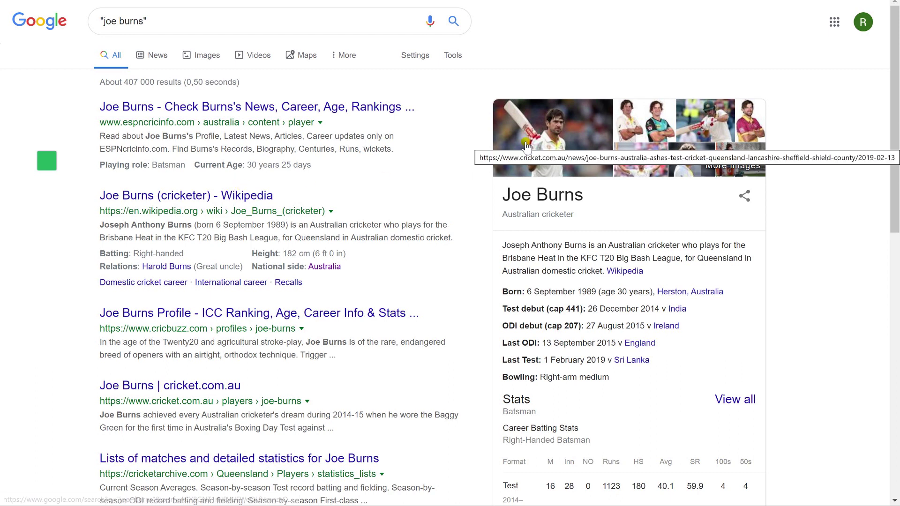
Look at a Joe Burns image result, return to the search results and open his Twitter profile
{"action": "left_click", "coordinate": [496, 160]}
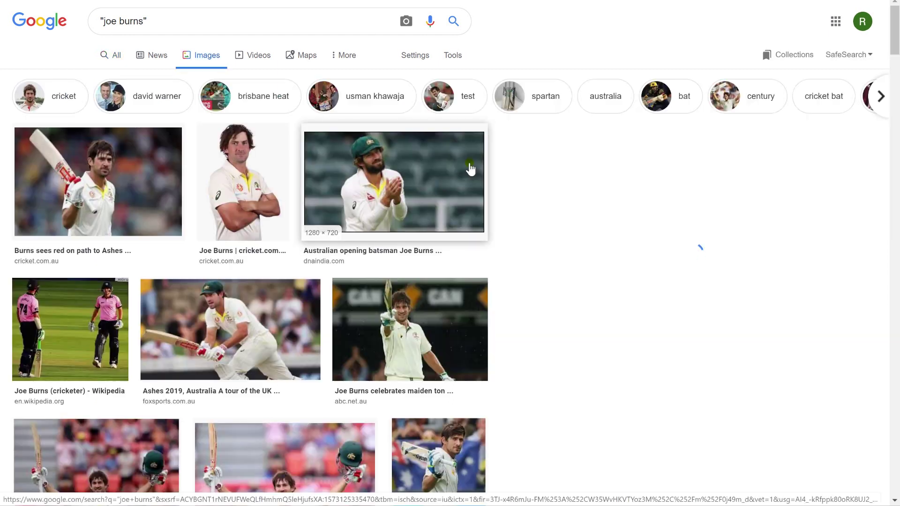
{"action": "key", "text": "alt+Left"}
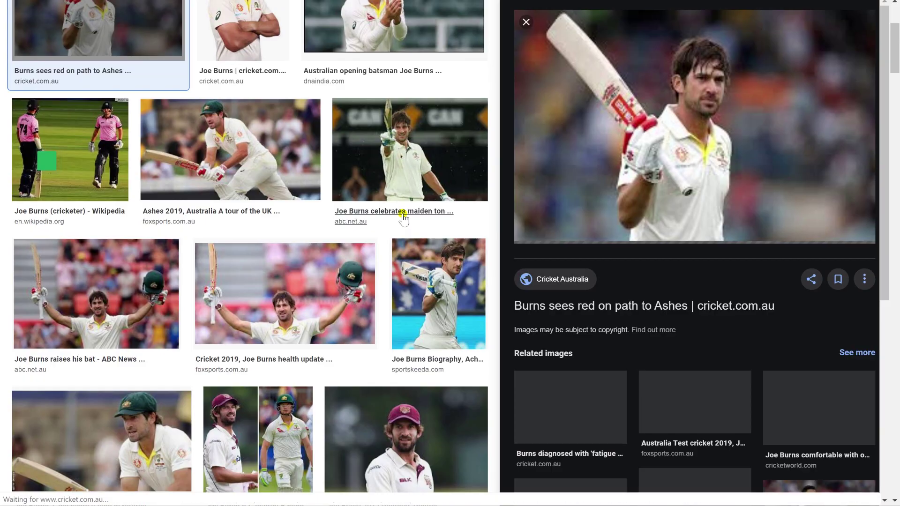
{"action": "scroll", "coordinate": [290, 188], "scroll_direction": "down", "scroll_amount": 3}
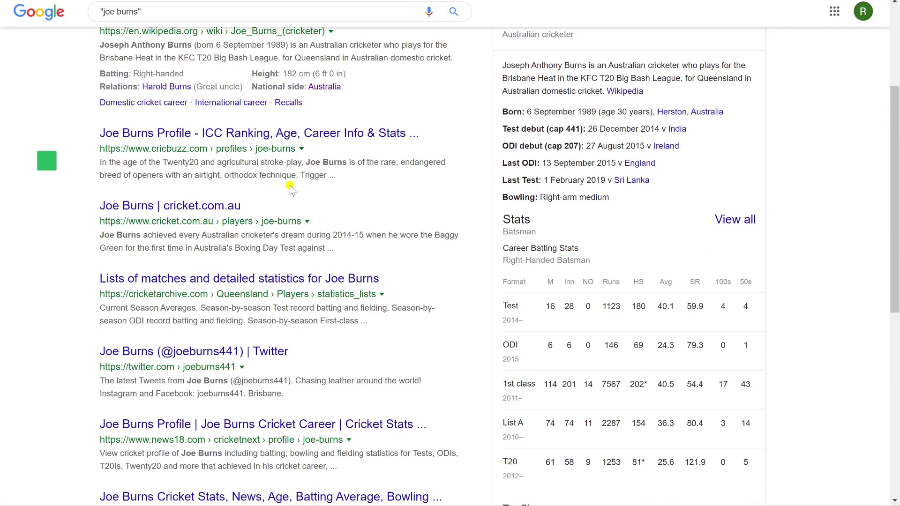
{"action": "scroll", "coordinate": [576, 196], "scroll_direction": "down", "scroll_amount": 4}
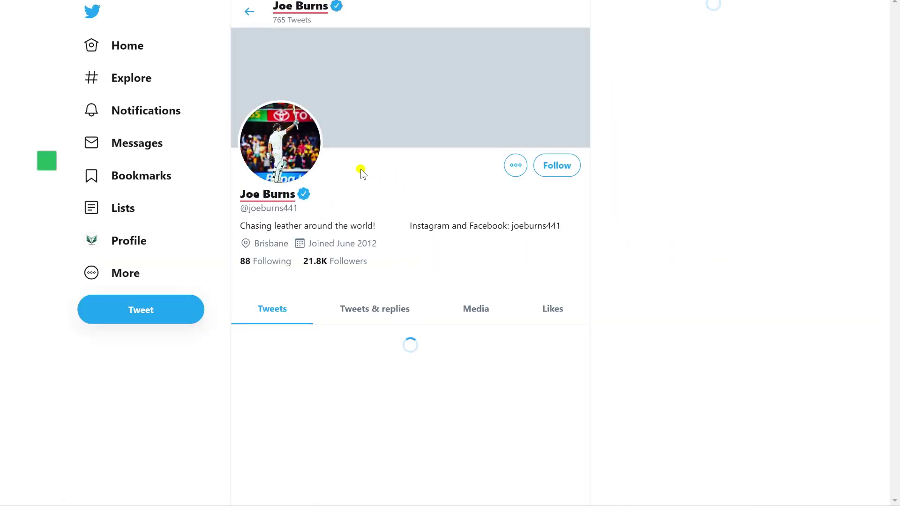
Add the Twitter handle beneath Joe Burns' profile name to the favourites and look through the tweets for its highlights
{"action": "mouse_move", "coordinate": [293, 198]}
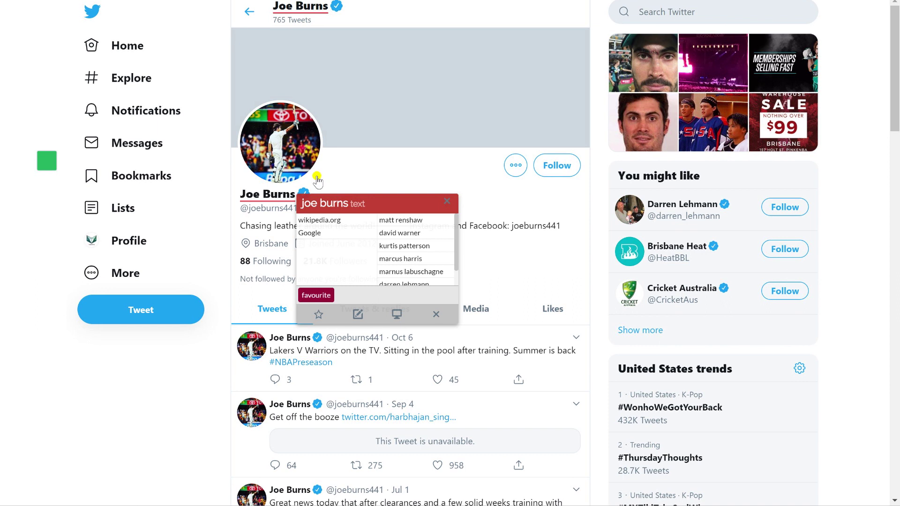
{"action": "left_click_drag", "start_coordinate": [299, 211], "coordinate": [233, 208]}
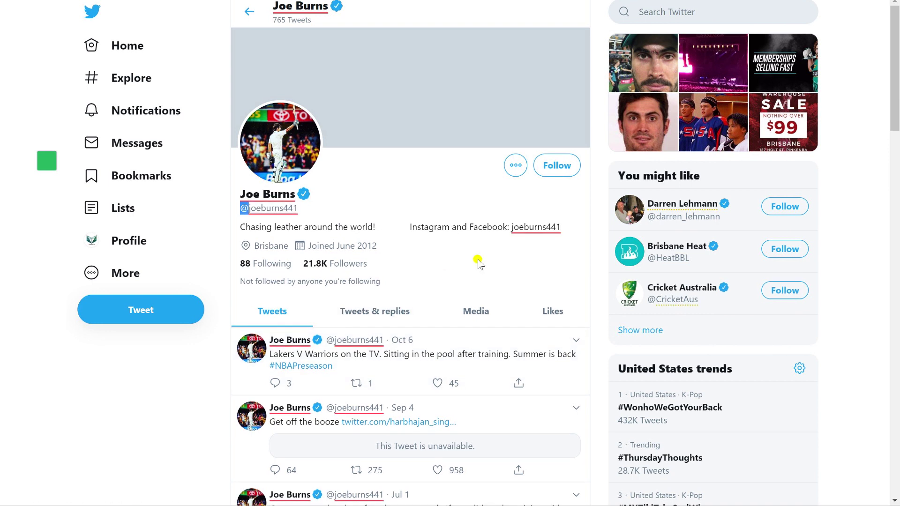
{"action": "scroll", "coordinate": [478, 261], "scroll_direction": "down", "scroll_amount": 5}
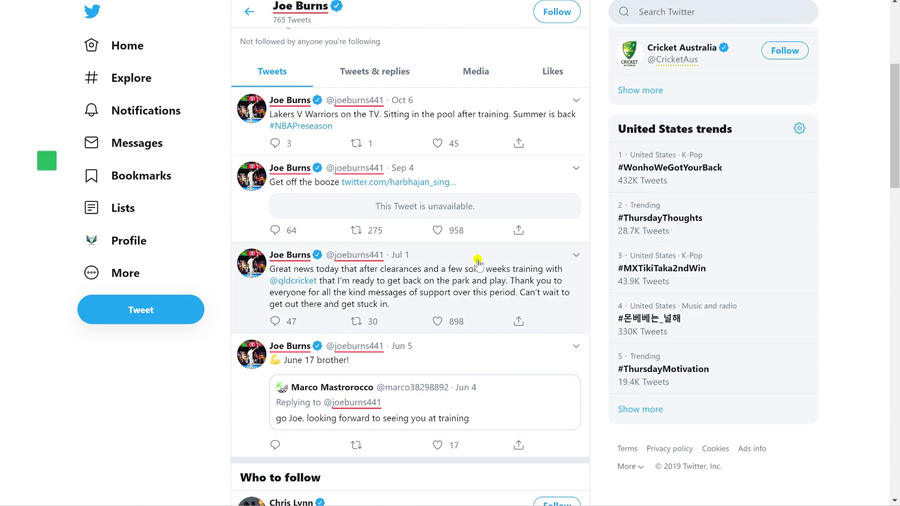
{"action": "scroll", "coordinate": [478, 261], "scroll_direction": "up", "scroll_amount": 5}
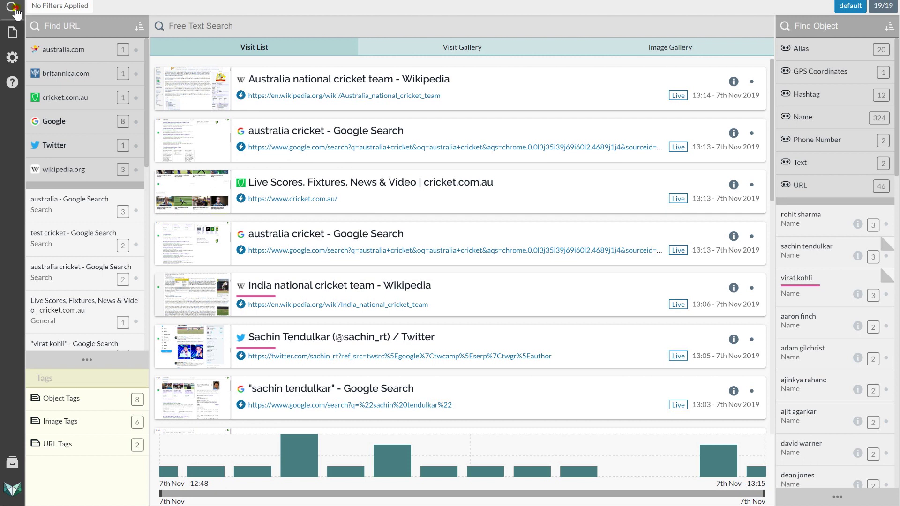
Refresh the Vortimo dashboard and filter the recorded data by the favourite object tag
{"action": "left_click", "coordinate": [14, 9]}
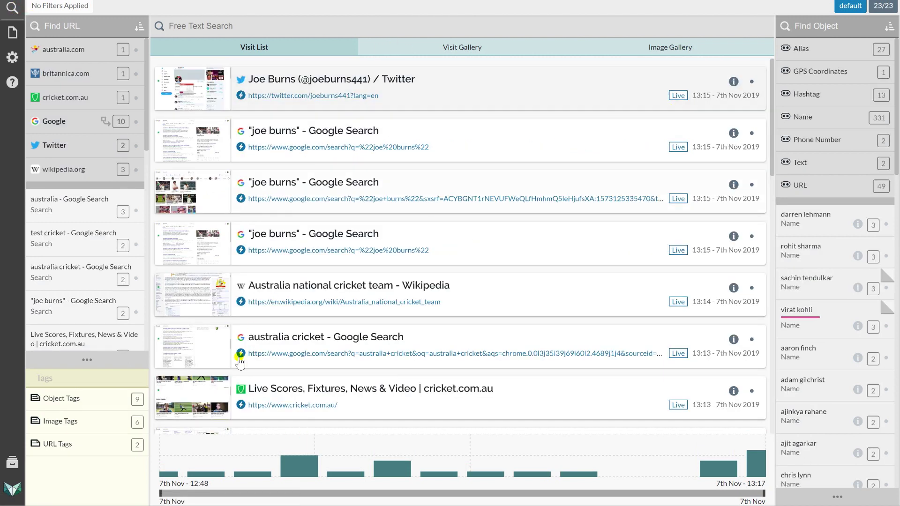
{"action": "left_click", "coordinate": [95, 402]}
{"action": "left_click", "coordinate": [95, 421]}
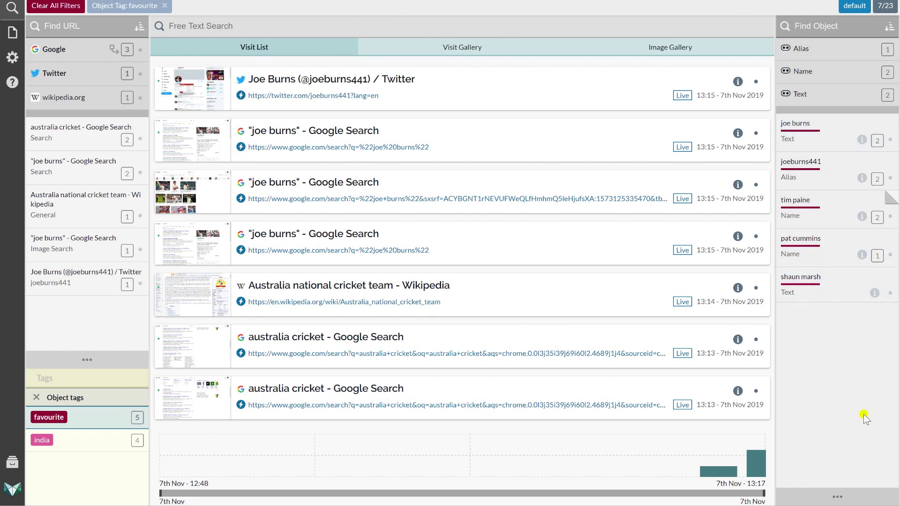
Bring up tagging for all filtered objects and create a new tag named australia
{"action": "left_click", "coordinate": [839, 498]}
{"action": "left_click", "coordinate": [831, 447]}
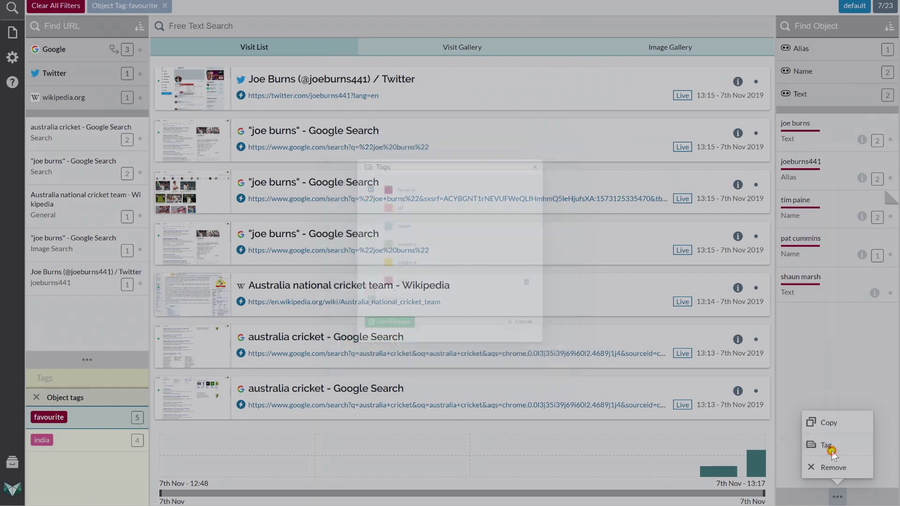
{"action": "left_click", "coordinate": [351, 328]}
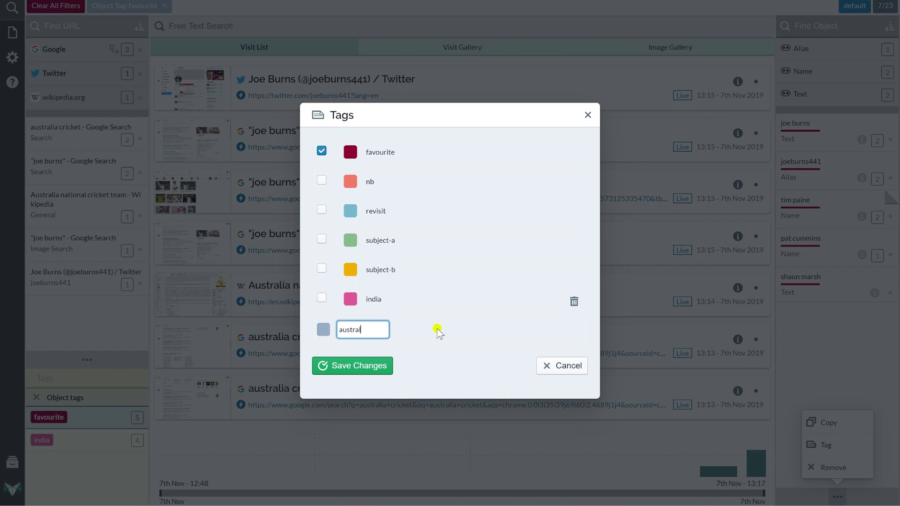
{"action": "key", "text": "Return"}
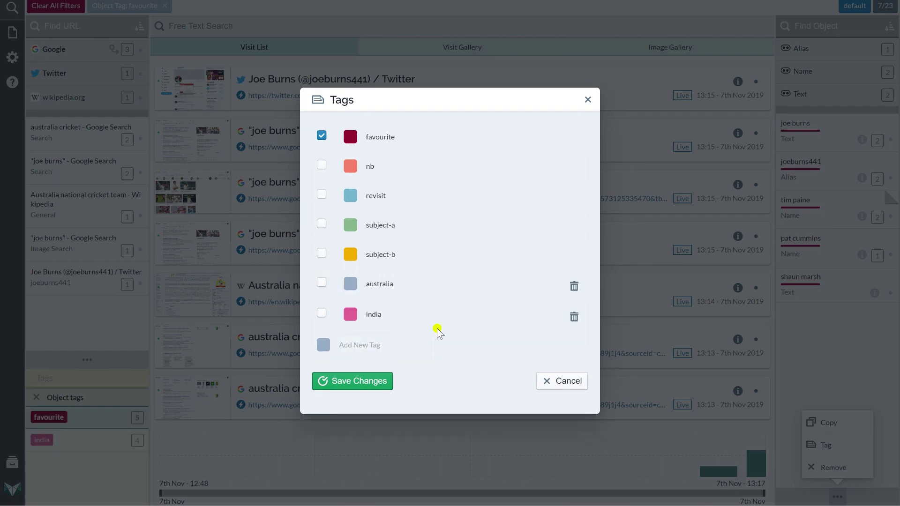
Colour the australia tag coral red and assign it to the filtered objects in place of favourite
{"action": "left_click", "coordinate": [352, 284]}
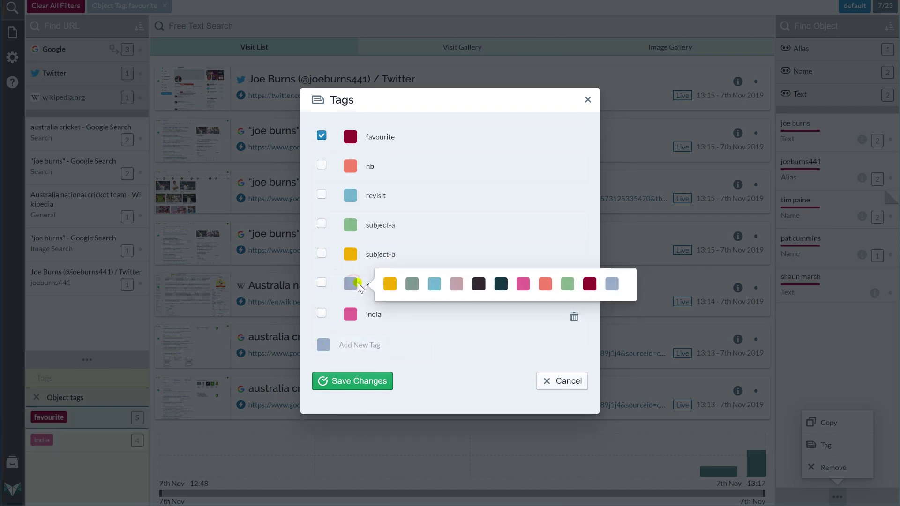
{"action": "left_click", "coordinate": [546, 285]}
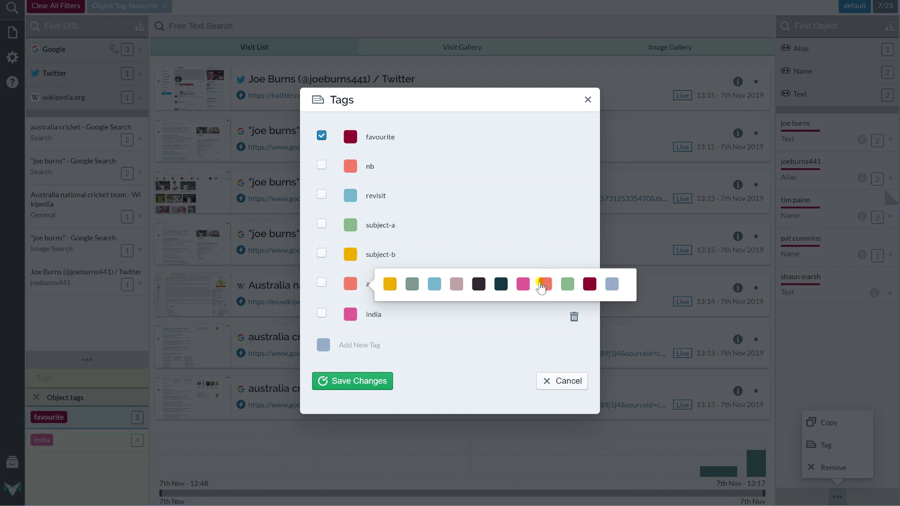
{"action": "left_click", "coordinate": [524, 210]}
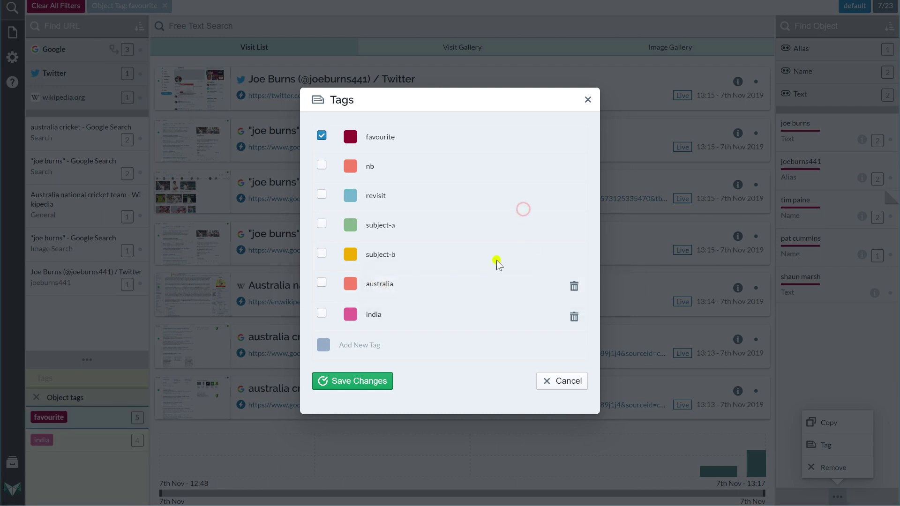
{"action": "left_click", "coordinate": [323, 283]}
{"action": "left_click", "coordinate": [322, 135]}
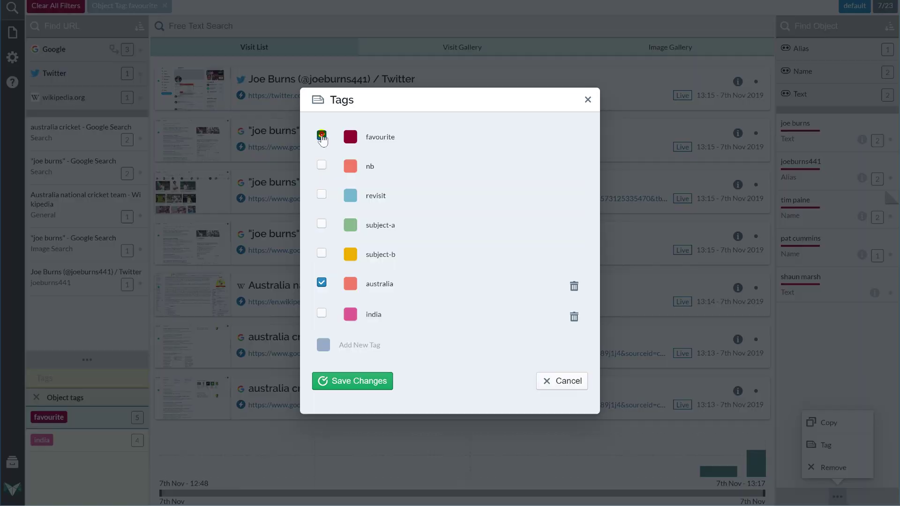
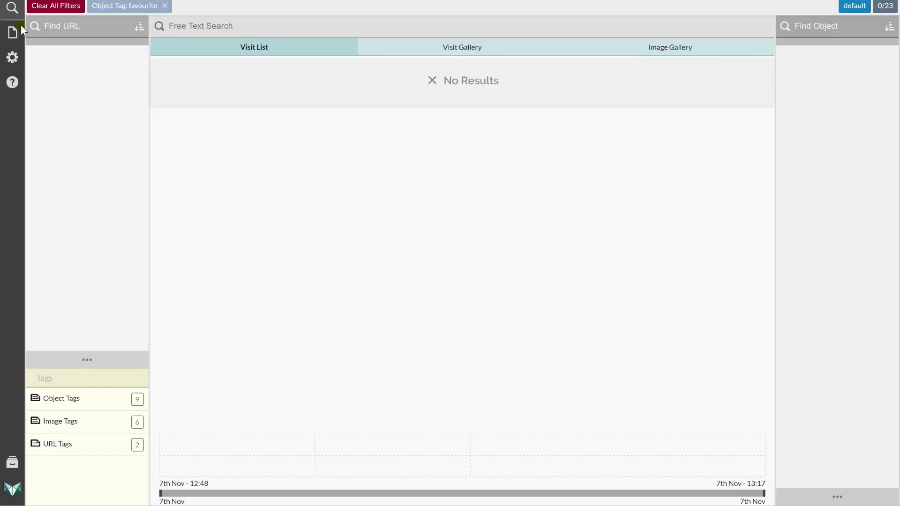
Change the highlighted tag in the Vortimo settings from favourite to australia
{"action": "left_click", "coordinate": [12, 57]}
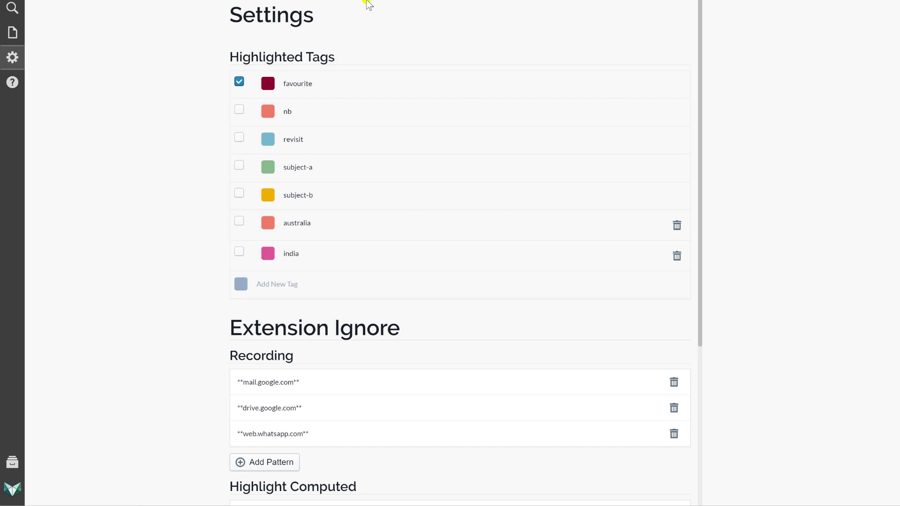
{"action": "left_click", "coordinate": [240, 82]}
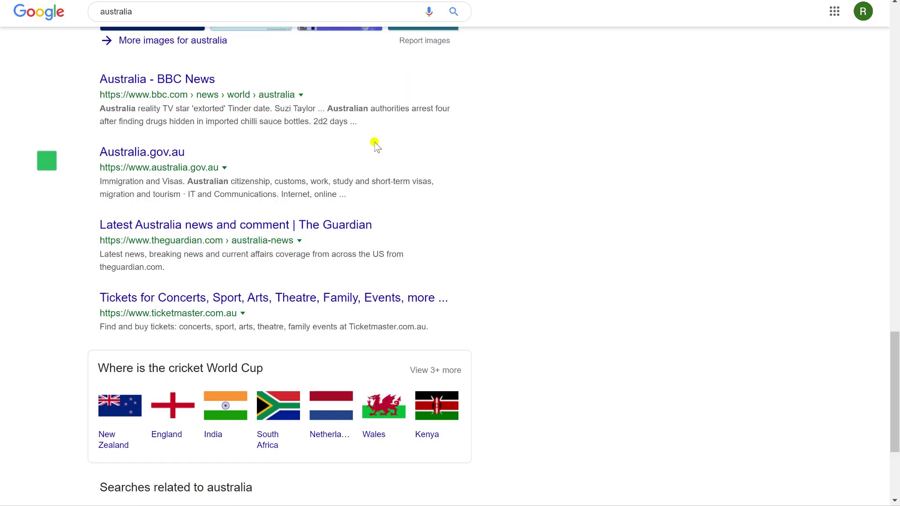
Open The Guardian's Australia news page from the Google results for australia and dismiss its subscription banner
{"action": "scroll", "coordinate": [382, 149], "scroll_direction": "down", "scroll_amount": 4}
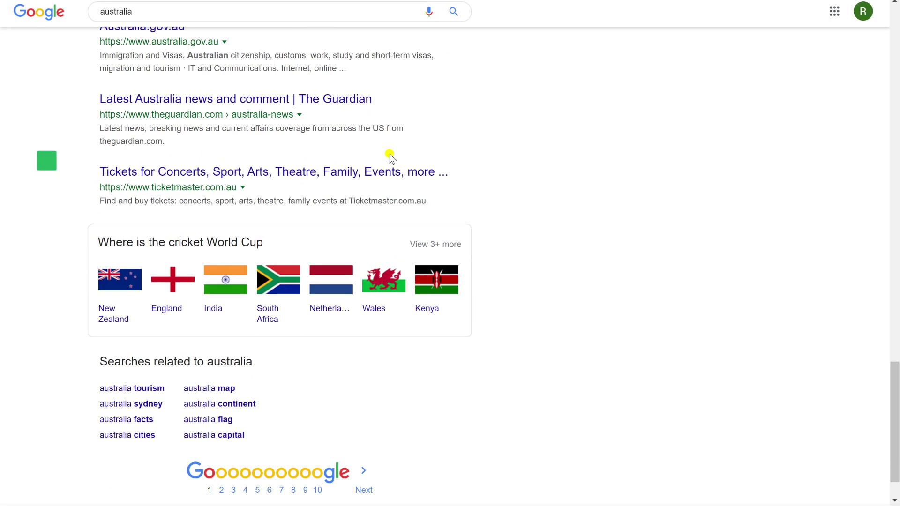
{"action": "left_click", "coordinate": [253, 45]}
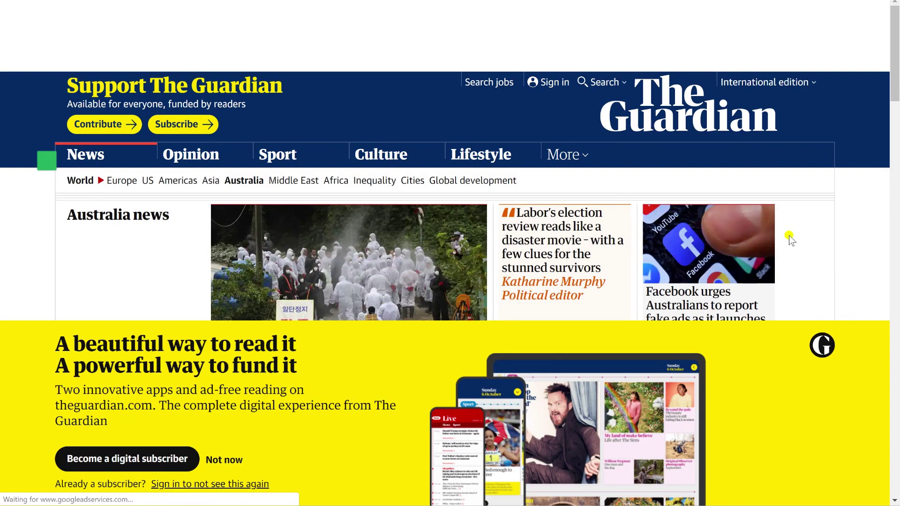
{"action": "scroll", "coordinate": [789, 235], "scroll_direction": "down", "scroll_amount": 6}
{"action": "left_click", "coordinate": [234, 461]}
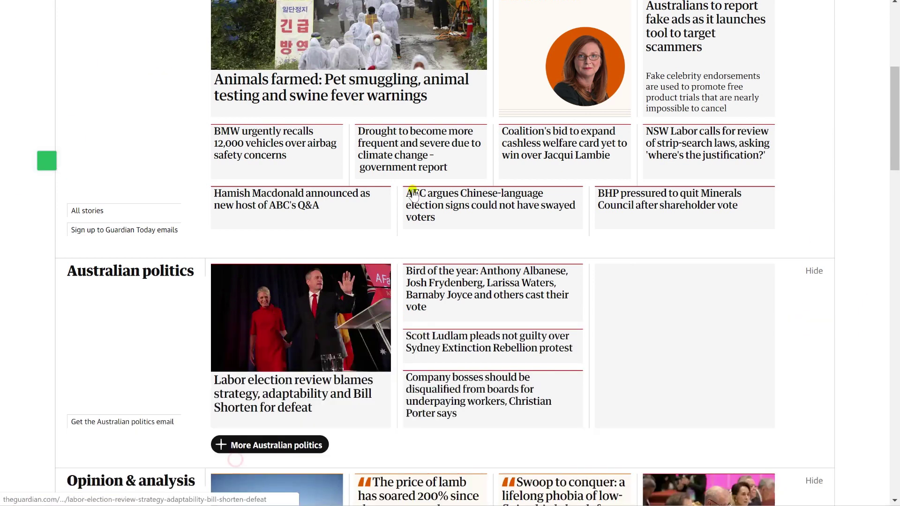
Open the "Swoop to conquer" opinion article, star its author's name and check the tag in the object popup
{"action": "scroll", "coordinate": [413, 195], "scroll_direction": "down", "scroll_amount": 10}
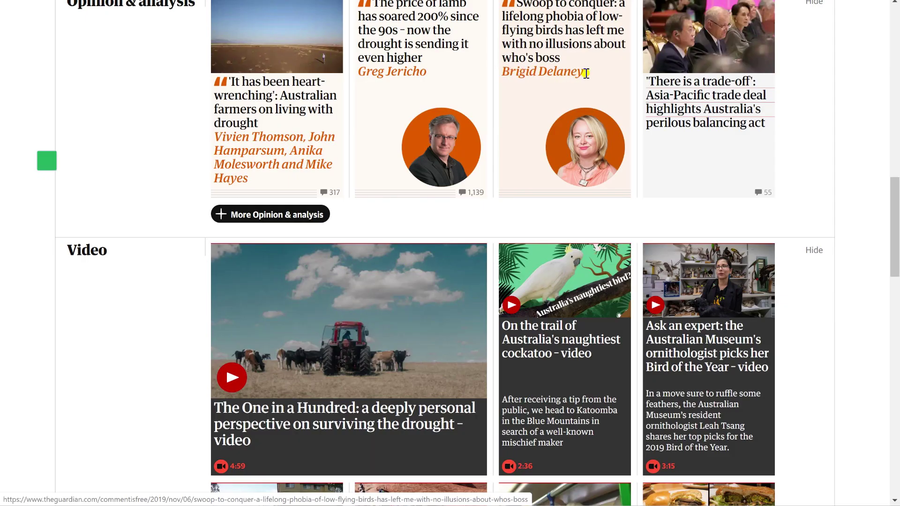
{"action": "left_click", "coordinate": [574, 28]}
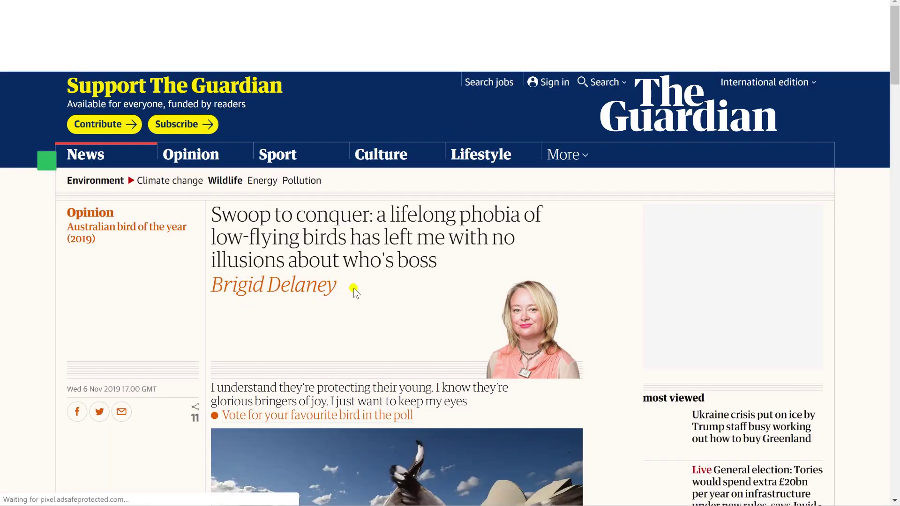
{"action": "left_click_drag", "start_coordinate": [343, 286], "coordinate": [370, 309]}
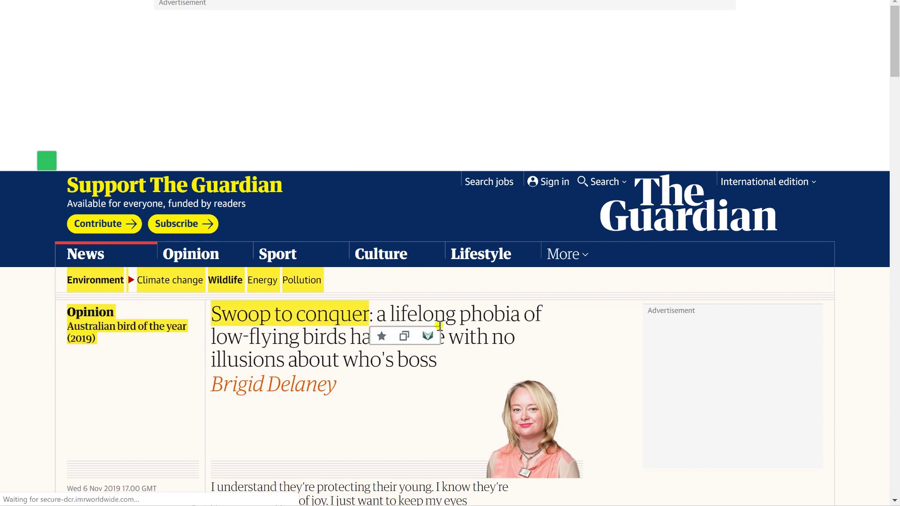
{"action": "left_click", "coordinate": [395, 346]}
{"action": "scroll", "coordinate": [367, 236], "scroll_direction": "down", "scroll_amount": 5}
{"action": "left_click_drag", "start_coordinate": [340, 147], "coordinate": [212, 147]}
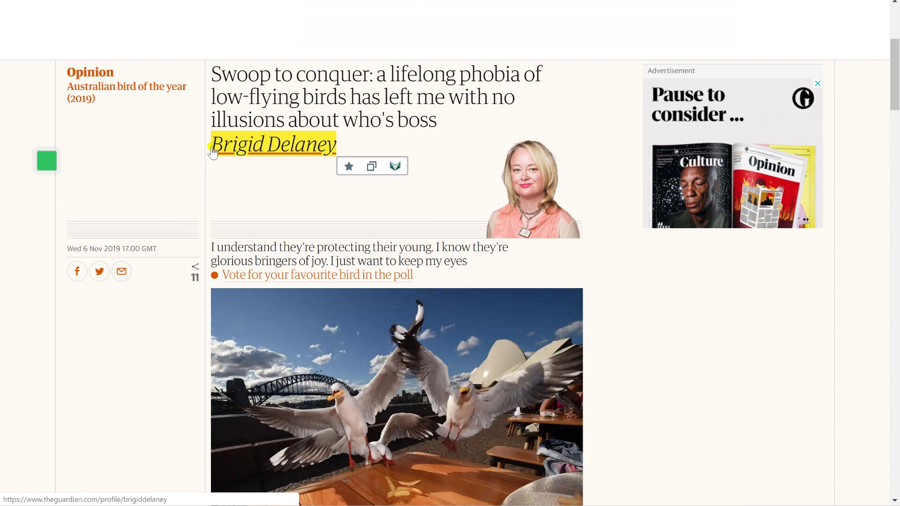
{"action": "left_click", "coordinate": [344, 172]}
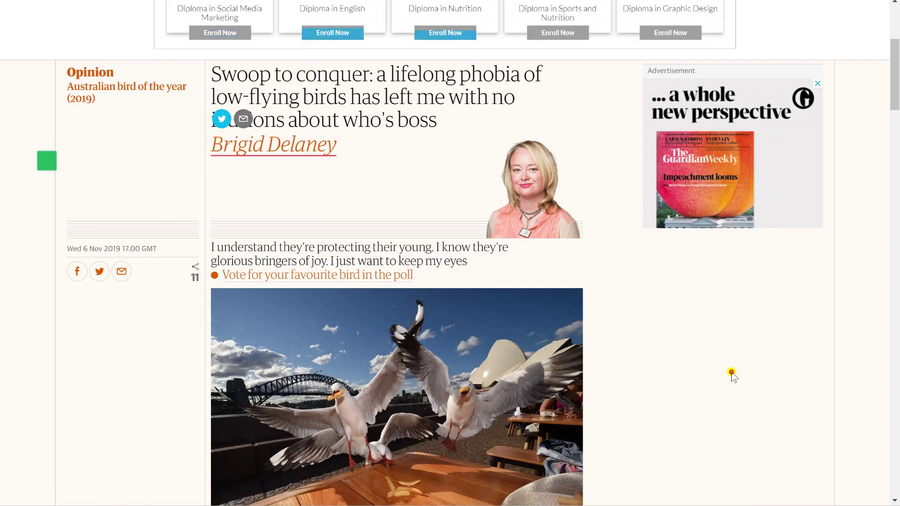
{"action": "mouse_move", "coordinate": [295, 153]}
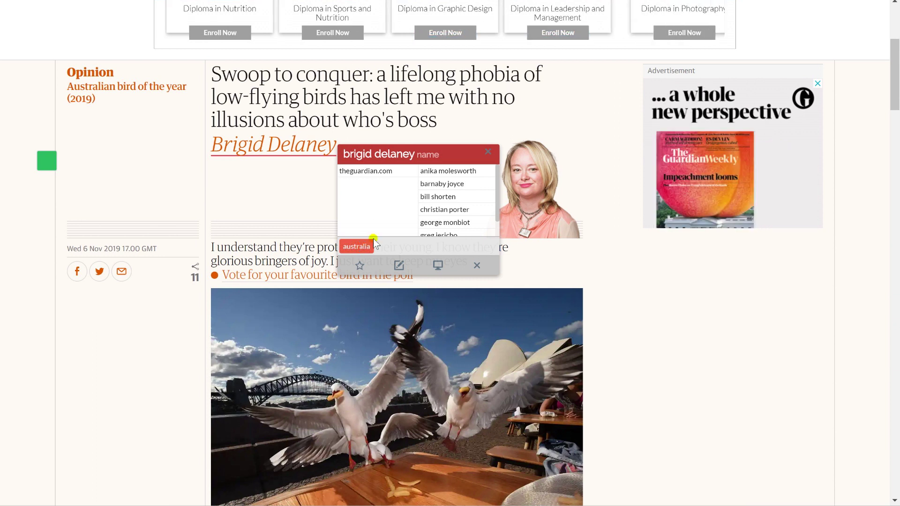
Select the word "damage" in the article's paragraph about harm done to birds
{"action": "scroll", "coordinate": [633, 330], "scroll_direction": "down", "scroll_amount": 6}
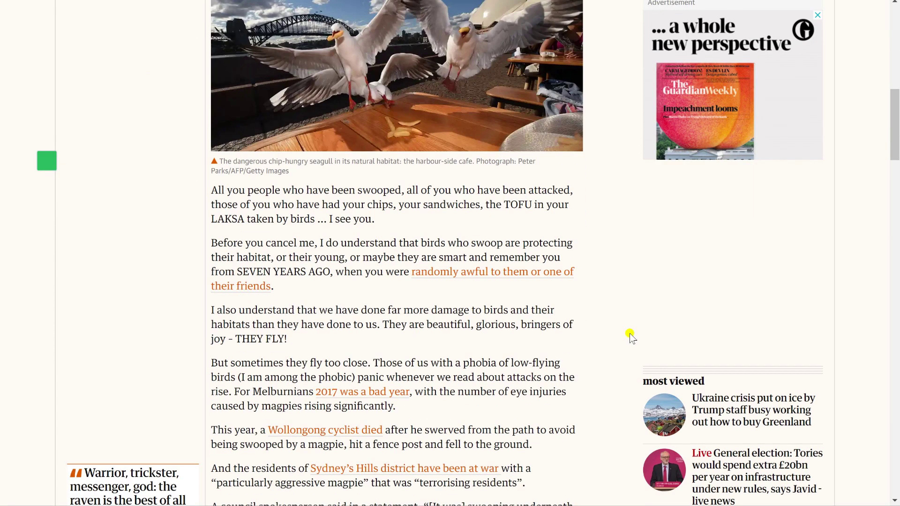
{"action": "scroll", "coordinate": [614, 325], "scroll_direction": "down", "scroll_amount": 3}
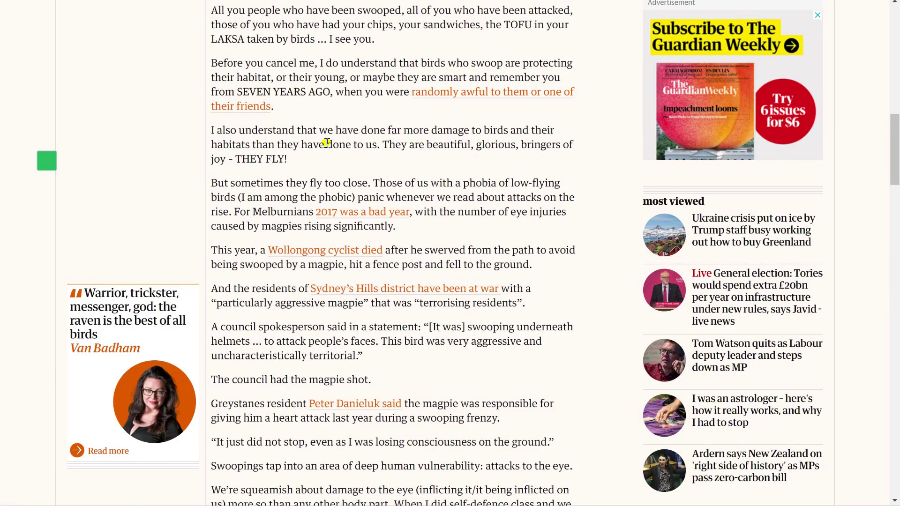
{"action": "left_click_drag", "start_coordinate": [432, 128], "coordinate": [469, 130]}
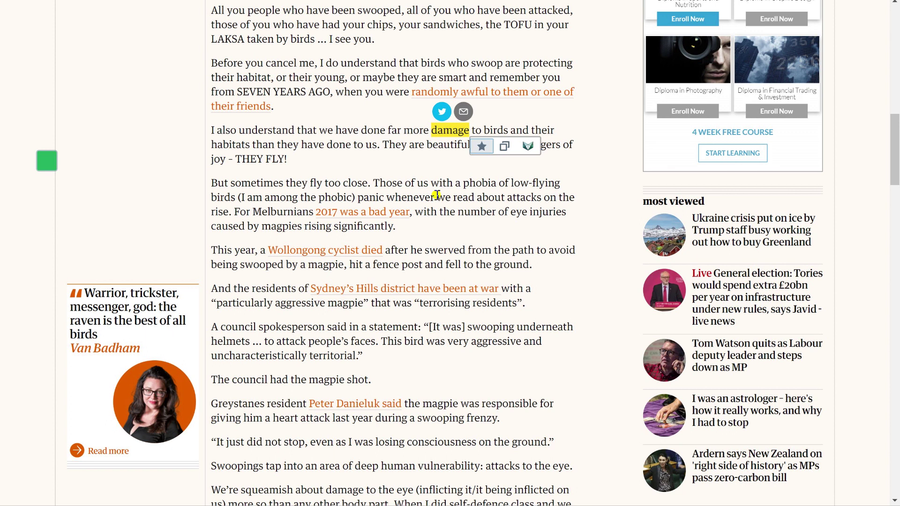
Make india the highlighted tag instead of australia in the Vortimo settings
{"action": "left_click", "coordinate": [33, 47]}
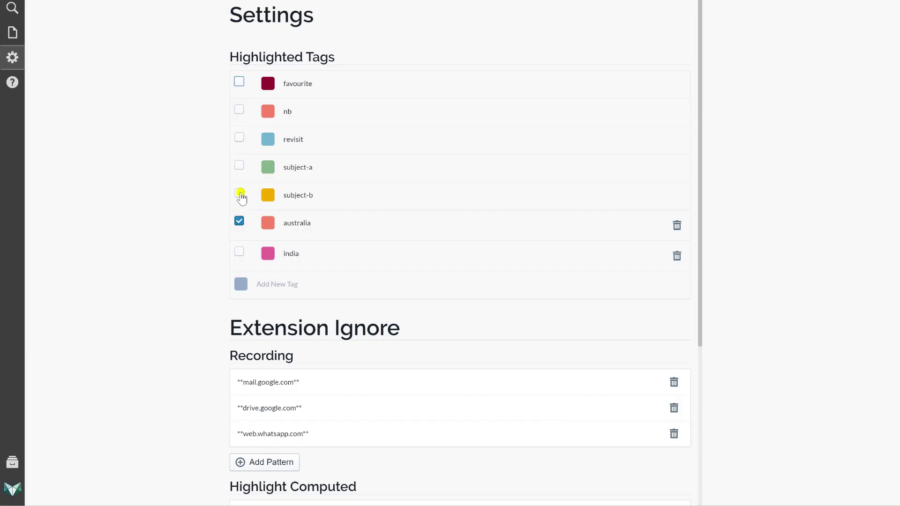
{"action": "left_click", "coordinate": [238, 253]}
{"action": "left_click", "coordinate": [239, 222]}
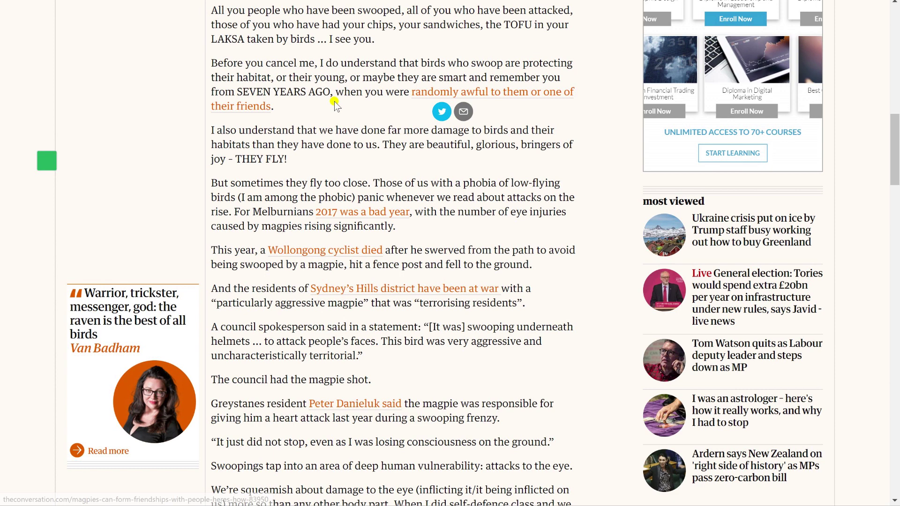
Star the word "bird" in the article's council statement and check its highlighting throughout the text
{"action": "scroll", "coordinate": [172, 126], "scroll_direction": "down", "scroll_amount": 8}
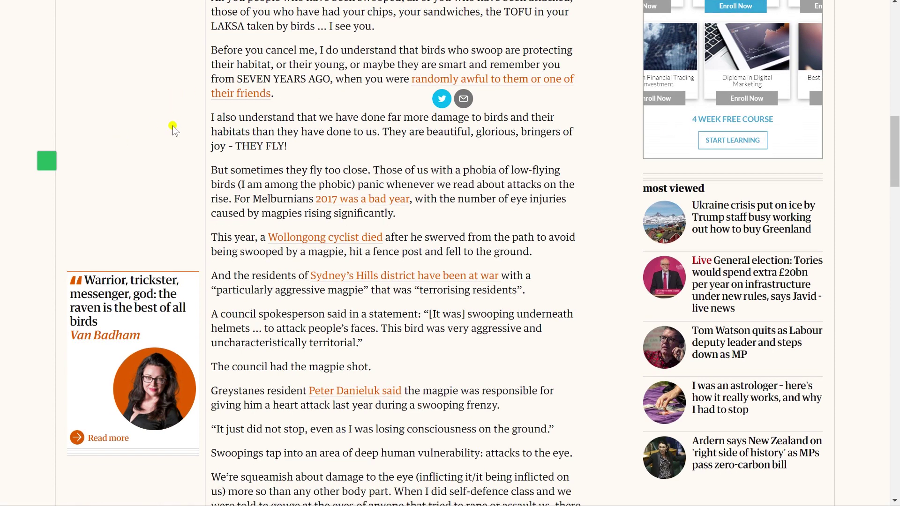
{"action": "scroll", "coordinate": [178, 129], "scroll_direction": "up", "scroll_amount": 5}
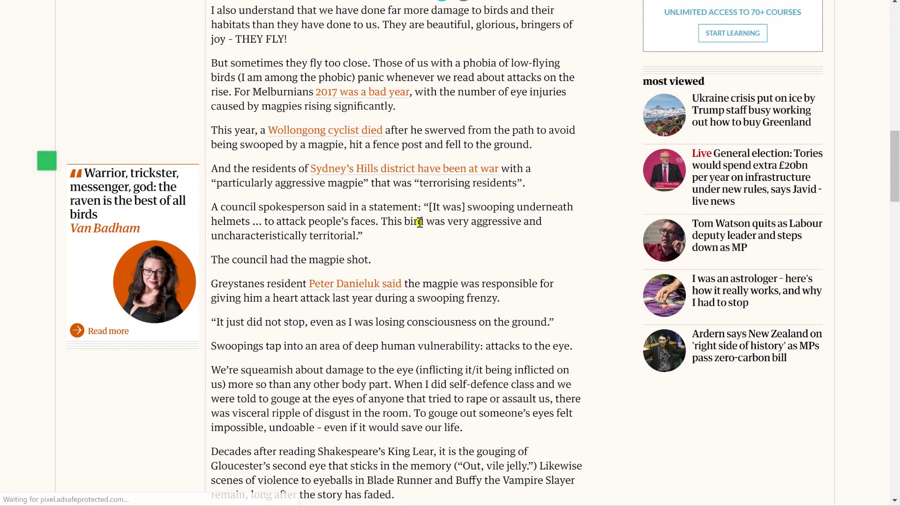
{"action": "left_click_drag", "start_coordinate": [419, 224], "coordinate": [424, 223]}
{"action": "left_click", "coordinate": [436, 237]}
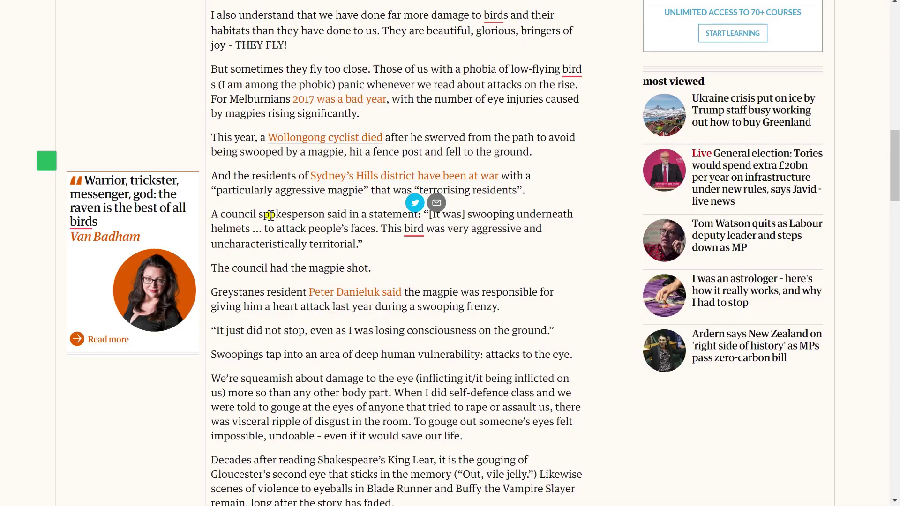
{"action": "scroll", "coordinate": [268, 215], "scroll_direction": "down", "scroll_amount": 7}
{"action": "scroll", "coordinate": [269, 215], "scroll_direction": "up", "scroll_amount": 11}
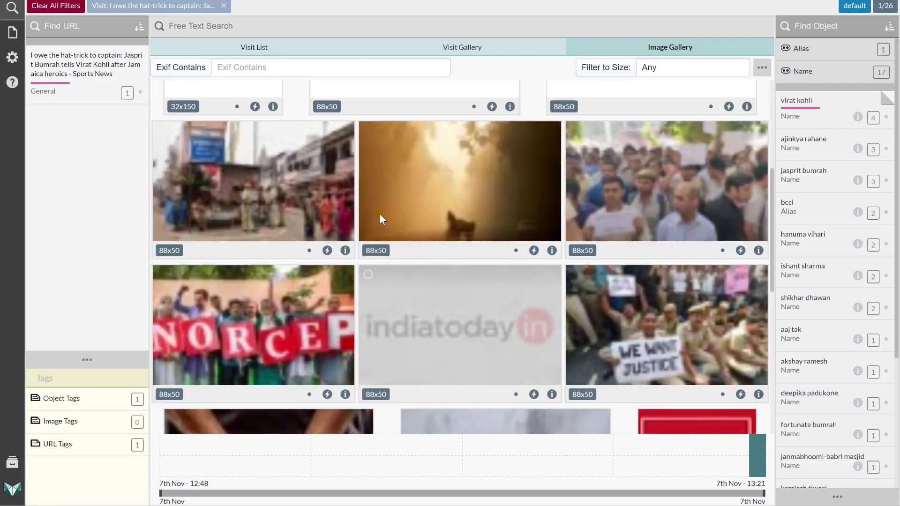
Open the tag report for india in Vortimo
{"action": "scroll", "coordinate": [380, 215], "scroll_direction": "up", "scroll_amount": 3}
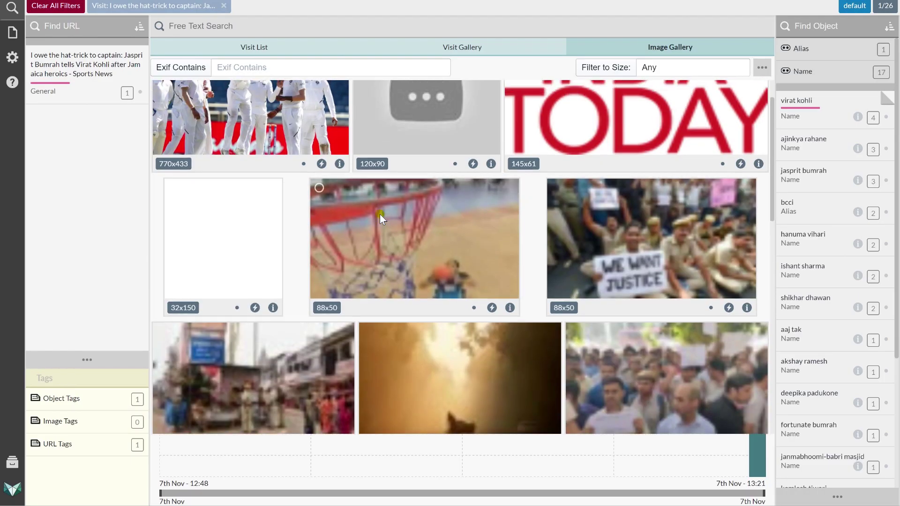
{"action": "scroll", "coordinate": [379, 215], "scroll_direction": "up", "scroll_amount": 1}
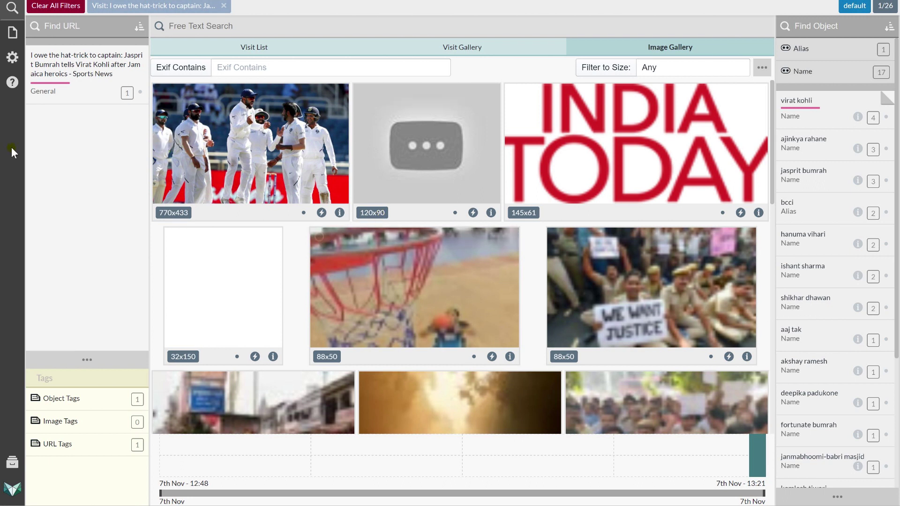
{"action": "left_click", "coordinate": [12, 37]}
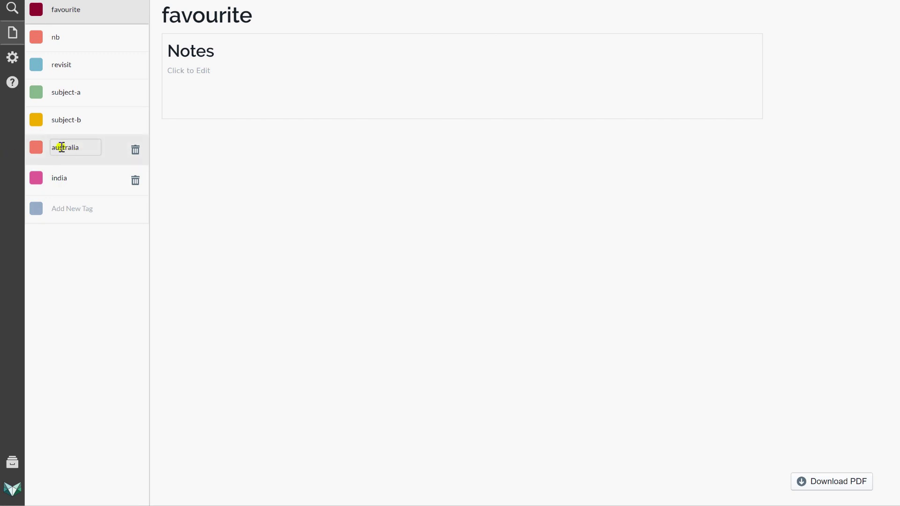
{"action": "left_click", "coordinate": [83, 178]}
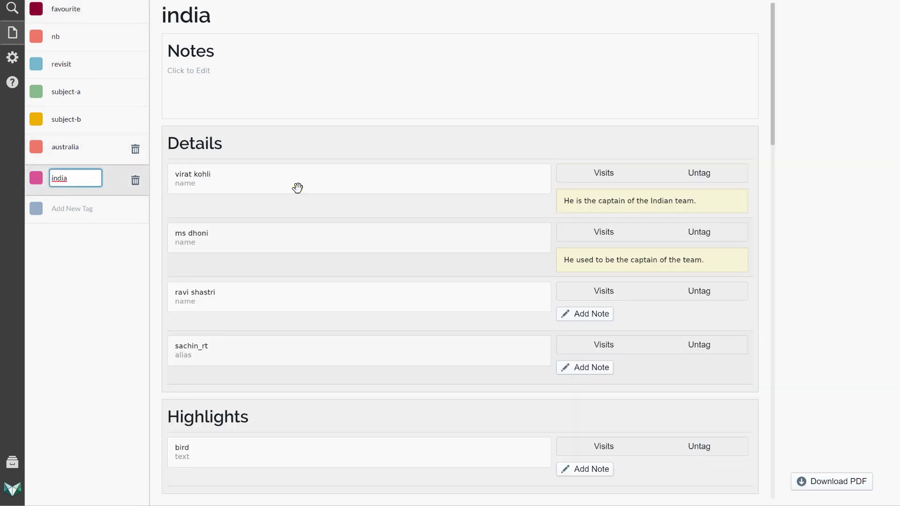
Examine the india report's details, notes, highlights, images and relevant websites
{"action": "scroll", "coordinate": [446, 158], "scroll_direction": "down", "scroll_amount": 8}
{"action": "scroll", "coordinate": [446, 158], "scroll_direction": "down", "scroll_amount": 15}
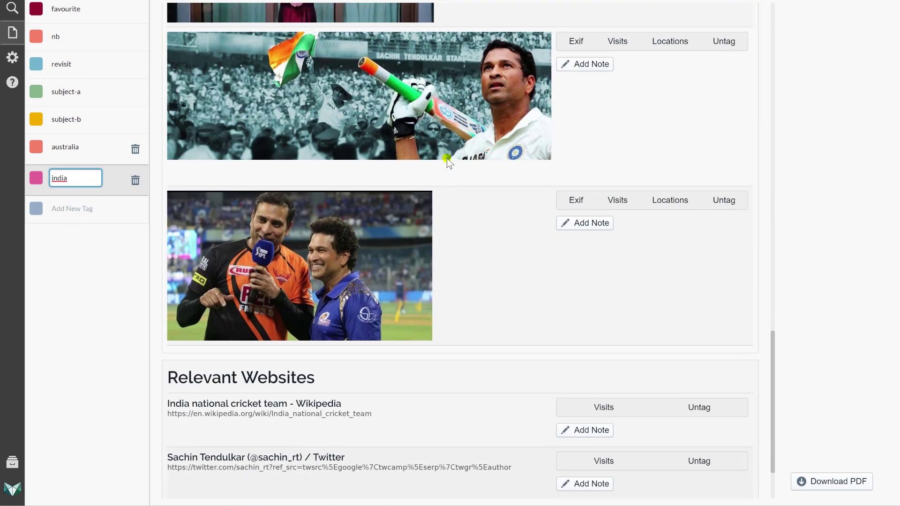
{"action": "scroll", "coordinate": [446, 158], "scroll_direction": "up", "scroll_amount": 20}
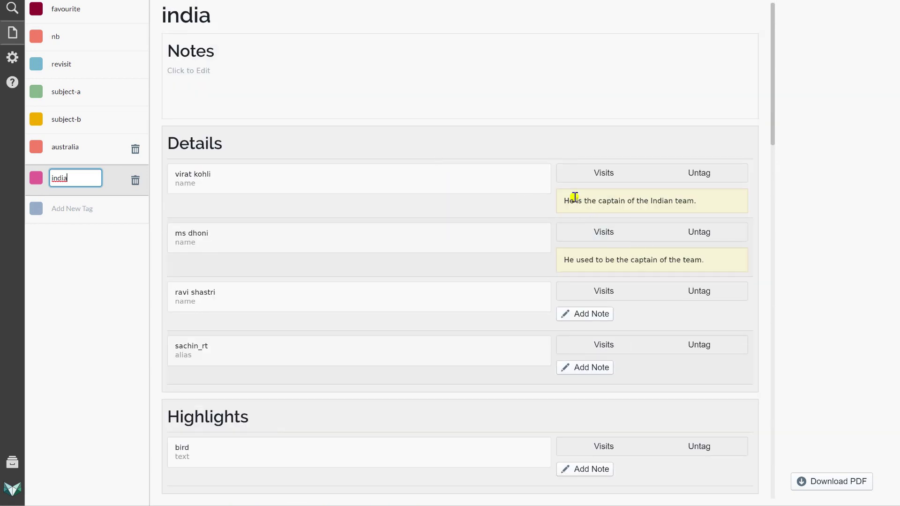
{"action": "scroll", "coordinate": [652, 182], "scroll_direction": "down", "scroll_amount": 3}
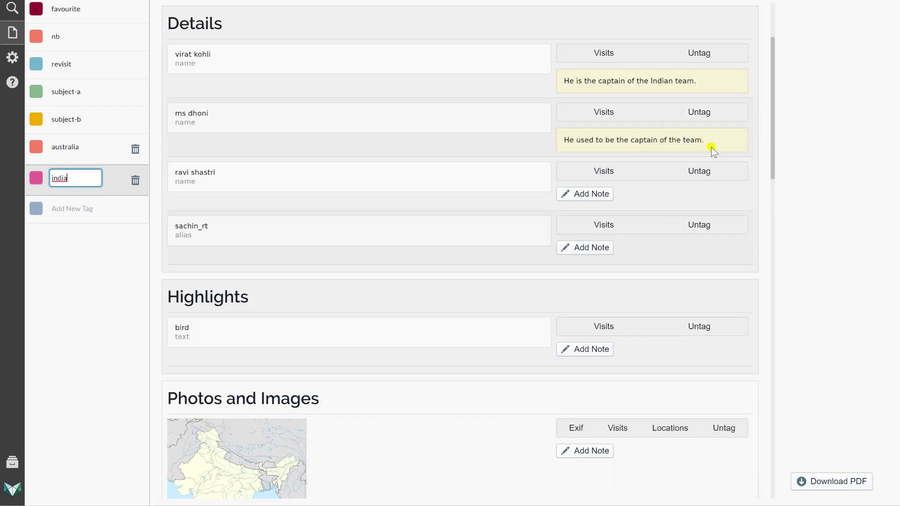
{"action": "scroll", "coordinate": [636, 199], "scroll_direction": "down", "scroll_amount": 15}
{"action": "scroll", "coordinate": [606, 213], "scroll_direction": "up", "scroll_amount": 5}
{"action": "scroll", "coordinate": [606, 213], "scroll_direction": "down", "scroll_amount": 10}
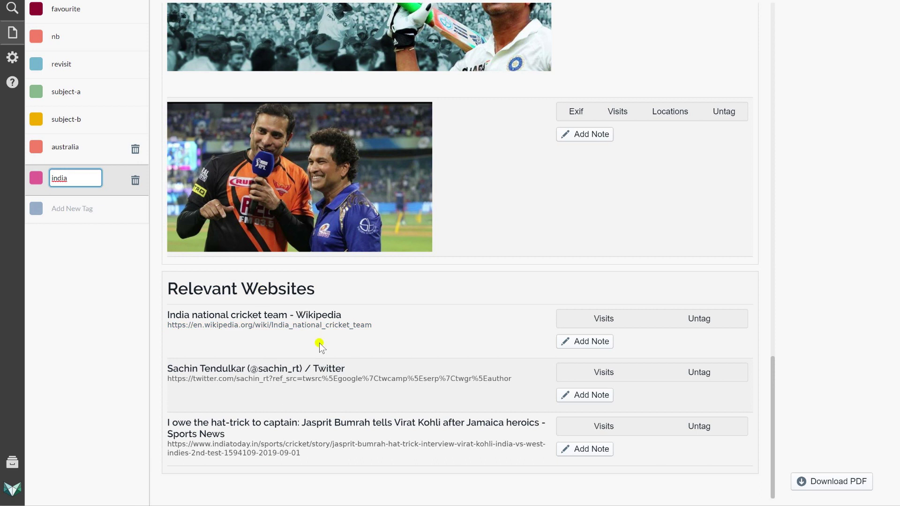
{"action": "scroll", "coordinate": [335, 353], "scroll_direction": "up", "scroll_amount": 12}
{"action": "scroll", "coordinate": [388, 93], "scroll_direction": "up", "scroll_amount": 10}
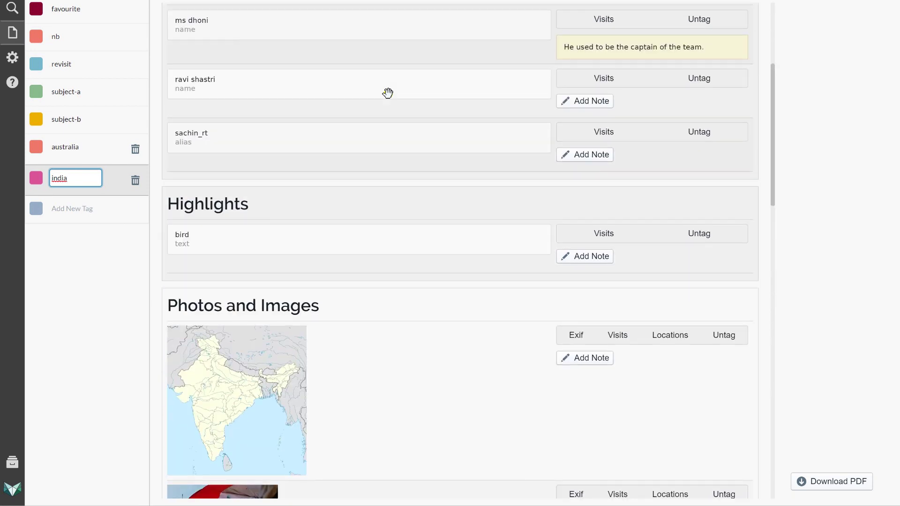
{"action": "scroll", "coordinate": [388, 92], "scroll_direction": "up", "scroll_amount": 4}
{"action": "scroll", "coordinate": [246, 142], "scroll_direction": "down", "scroll_amount": 4}
{"action": "scroll", "coordinate": [277, 162], "scroll_direction": "up", "scroll_amount": 3}
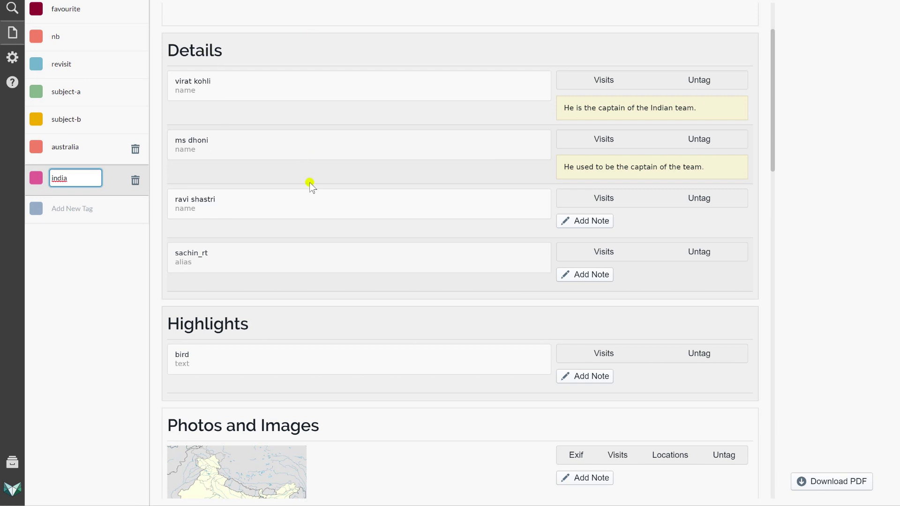
{"action": "scroll", "coordinate": [312, 186], "scroll_direction": "down", "scroll_amount": 3}
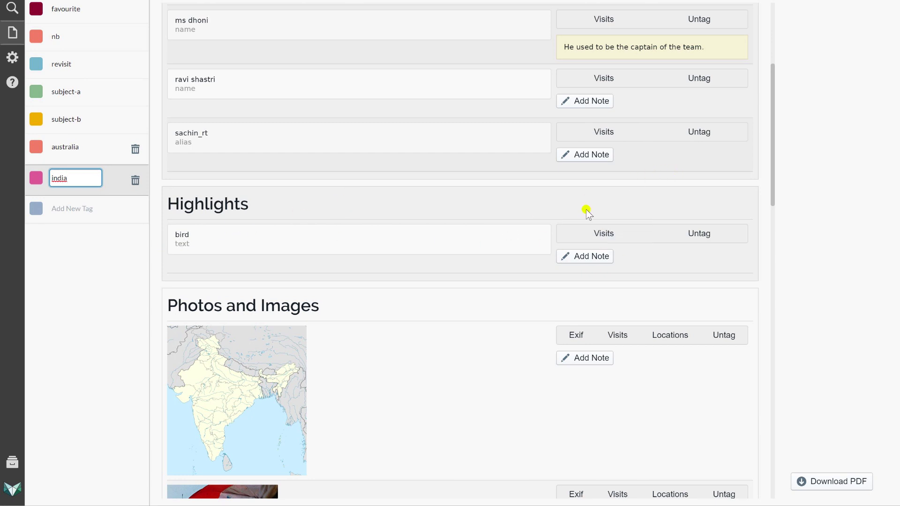
{"action": "scroll", "coordinate": [368, 265], "scroll_direction": "up", "scroll_amount": 3}
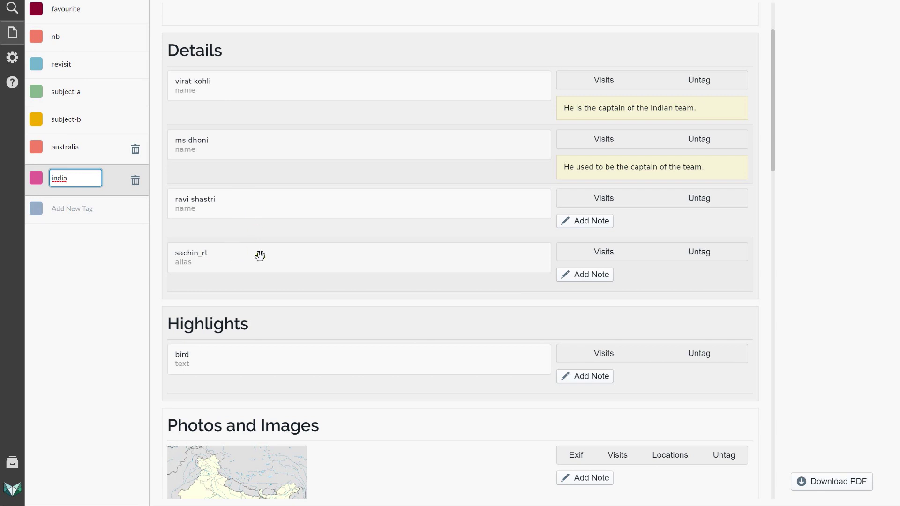
Reorder the india report with sachin_rt first and ms dhoni last in Details, and the Sachin Tendulkar banner first in Photos and Images
{"action": "left_click_drag", "start_coordinate": [344, 254], "coordinate": [356, 92]}
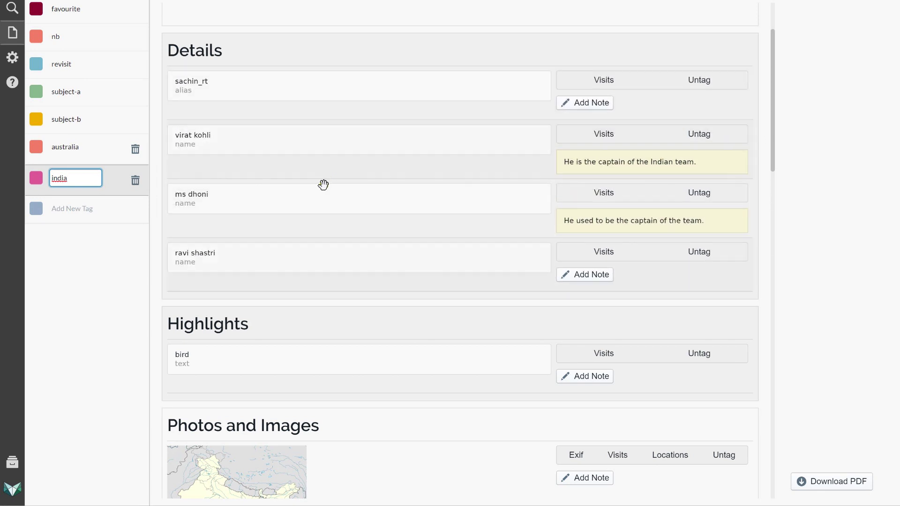
{"action": "left_click_drag", "start_coordinate": [324, 240], "coordinate": [325, 253]}
{"action": "scroll", "coordinate": [362, 229], "scroll_direction": "down", "scroll_amount": 13}
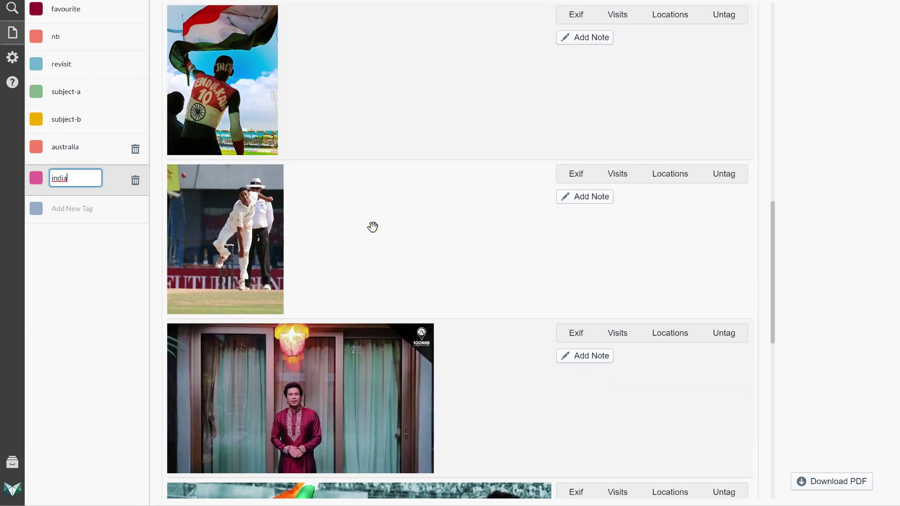
{"action": "scroll", "coordinate": [374, 225], "scroll_direction": "up", "scroll_amount": 3}
{"action": "scroll", "coordinate": [482, 431], "scroll_direction": "down", "scroll_amount": 8}
{"action": "left_click_drag", "start_coordinate": [353, 323], "coordinate": [385, 226]}
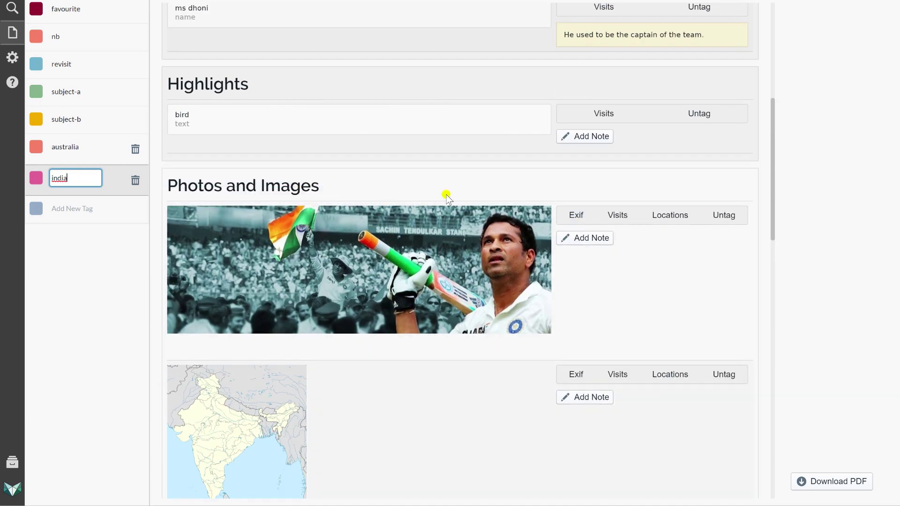
Expand the locations and visits of the banner image and the visits of virat kohli in the report
{"action": "left_click", "coordinate": [660, 219]}
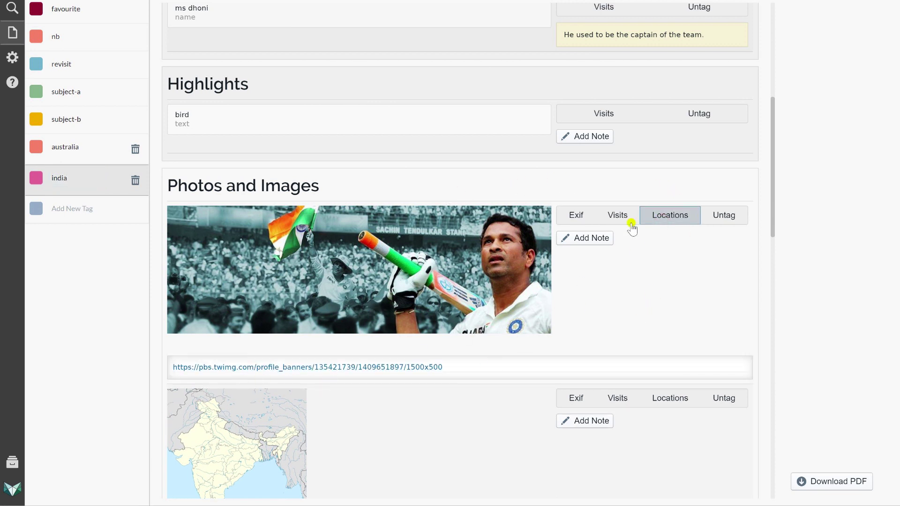
{"action": "left_click", "coordinate": [616, 216]}
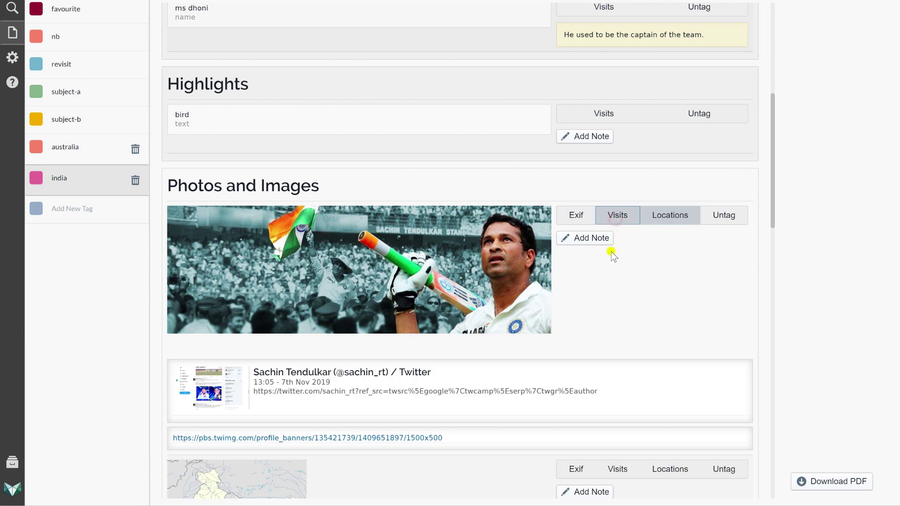
{"action": "scroll", "coordinate": [435, 185], "scroll_direction": "down", "scroll_amount": 4}
{"action": "scroll", "coordinate": [510, 180], "scroll_direction": "up", "scroll_amount": 8}
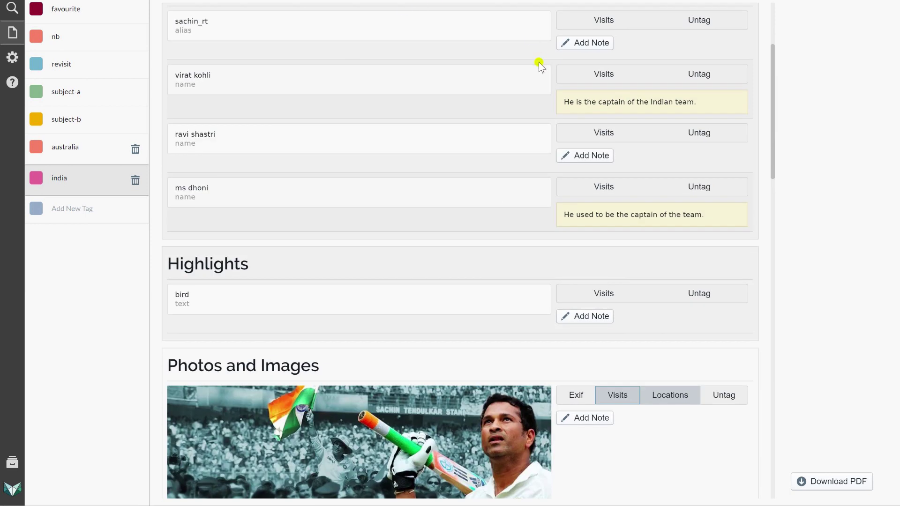
{"action": "scroll", "coordinate": [539, 62], "scroll_direction": "up", "scroll_amount": 3}
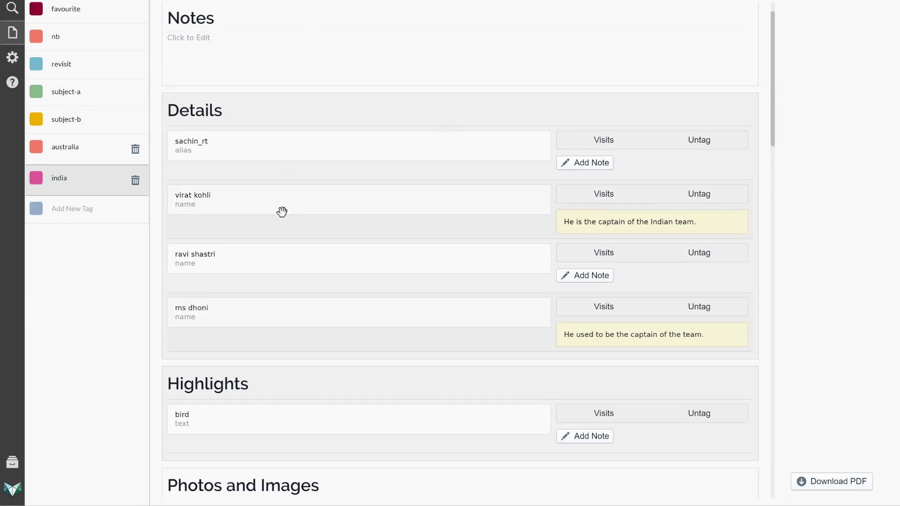
{"action": "left_click", "coordinate": [614, 195]}
{"action": "scroll", "coordinate": [342, 212], "scroll_direction": "down", "scroll_amount": 4}
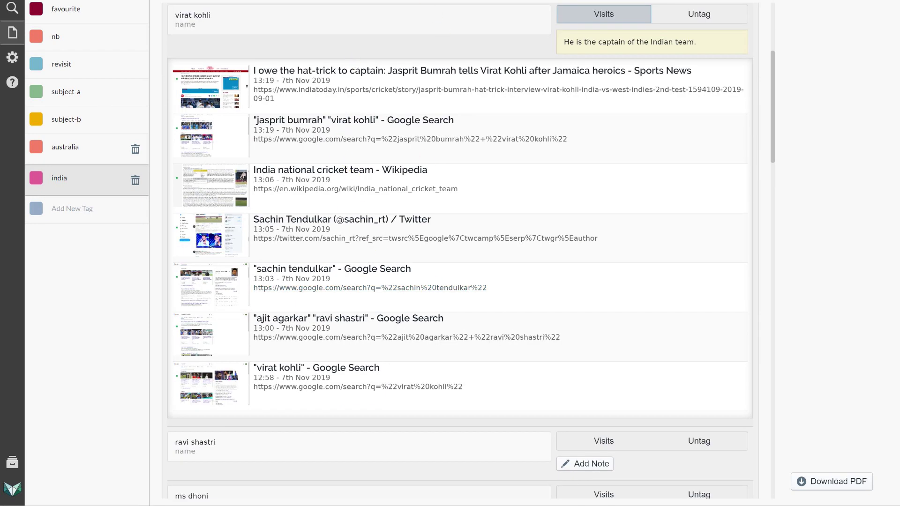
Add the note "This was an important site." to the India national cricket team Wikipedia entry in Relevant Websites
{"action": "scroll", "coordinate": [422, 68], "scroll_direction": "down", "scroll_amount": 20}
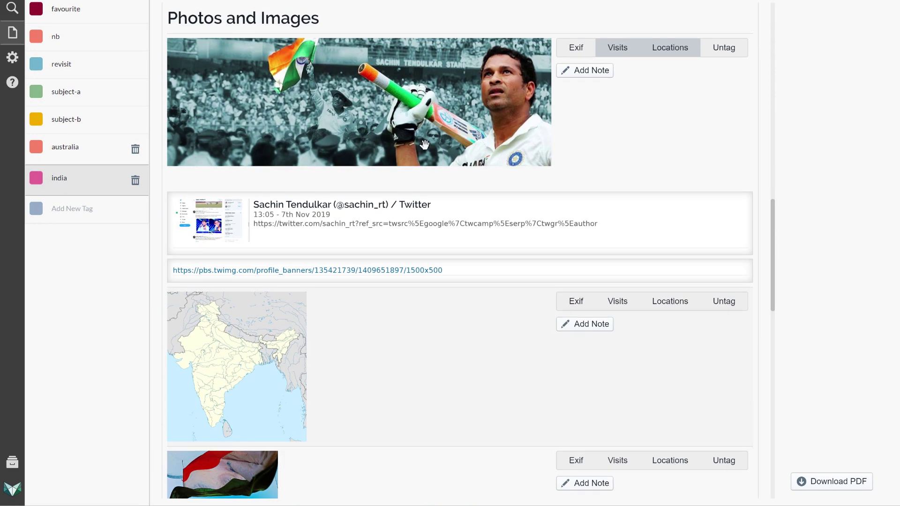
{"action": "scroll", "coordinate": [431, 163], "scroll_direction": "up", "scroll_amount": 16}
{"action": "scroll", "coordinate": [477, 151], "scroll_direction": "down", "scroll_amount": 20}
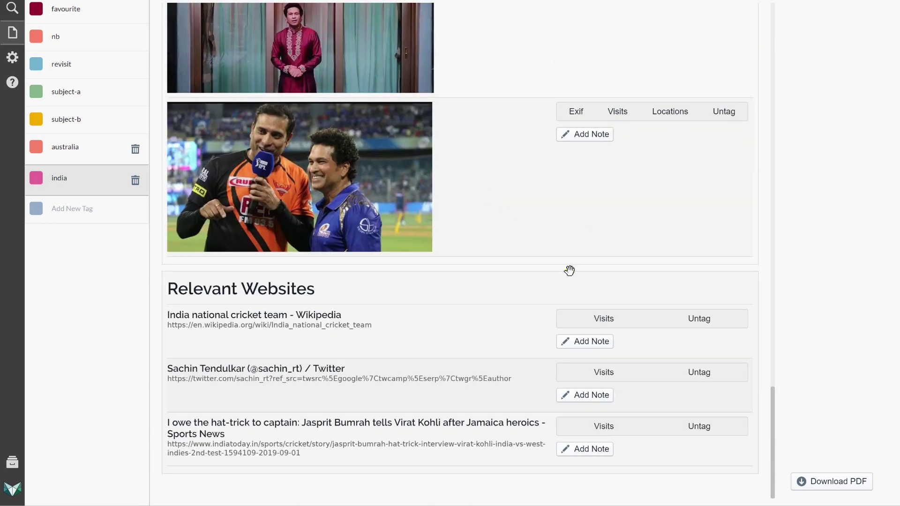
{"action": "left_click", "coordinate": [601, 343]}
{"action": "left_click", "coordinate": [416, 244]}
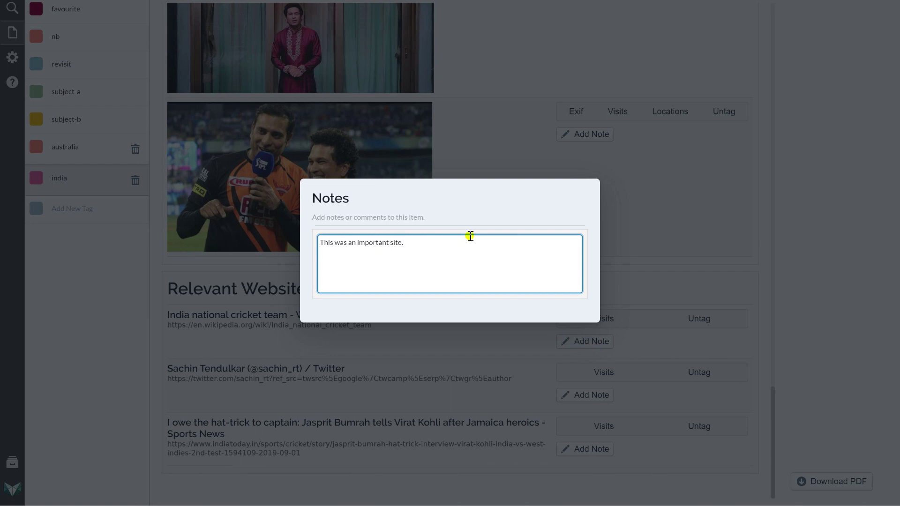
{"action": "left_click", "coordinate": [665, 215]}
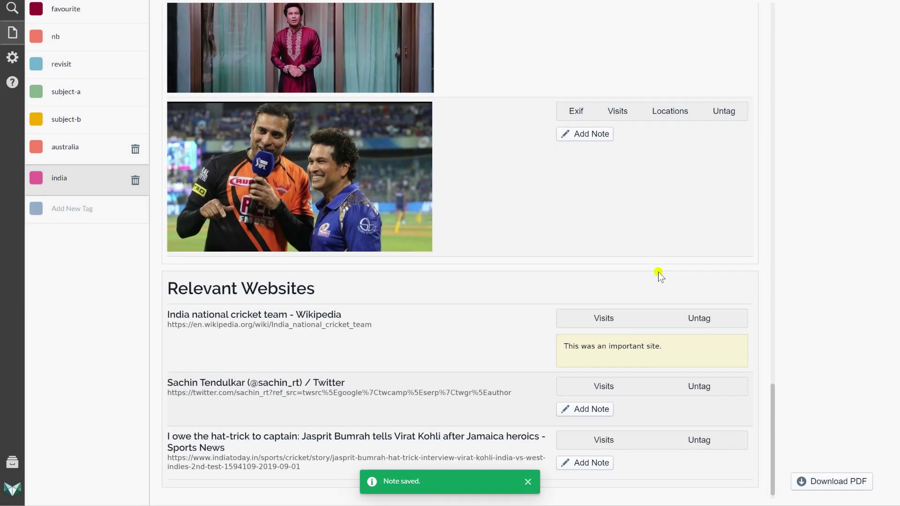
Export the india report as a PDF and view the resulting file
{"action": "scroll", "coordinate": [638, 300], "scroll_direction": "down", "scroll_amount": 1}
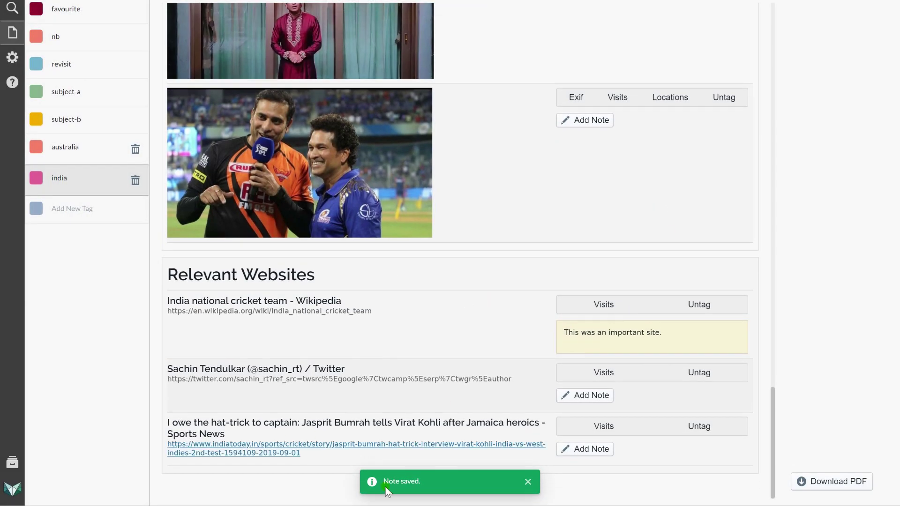
{"action": "left_click", "coordinate": [830, 479]}
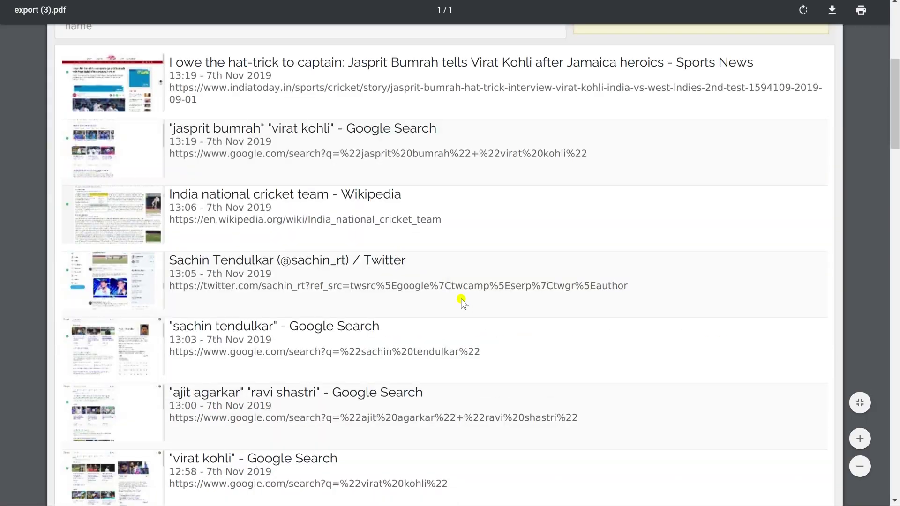
Review the exported PDF report from the visits list through Relevant Websites, including notes, highlights and photos
{"action": "scroll", "coordinate": [466, 303], "scroll_direction": "down", "scroll_amount": 5}
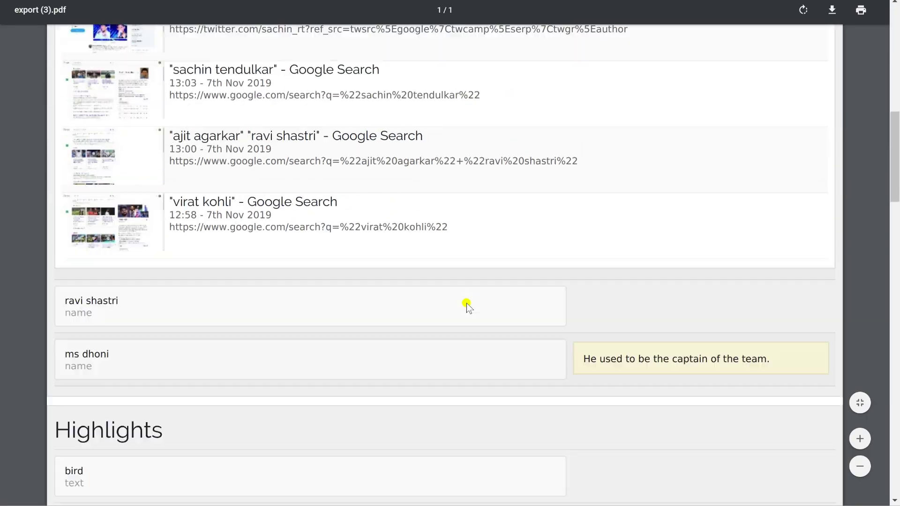
{"action": "scroll", "coordinate": [466, 303], "scroll_direction": "down", "scroll_amount": 20}
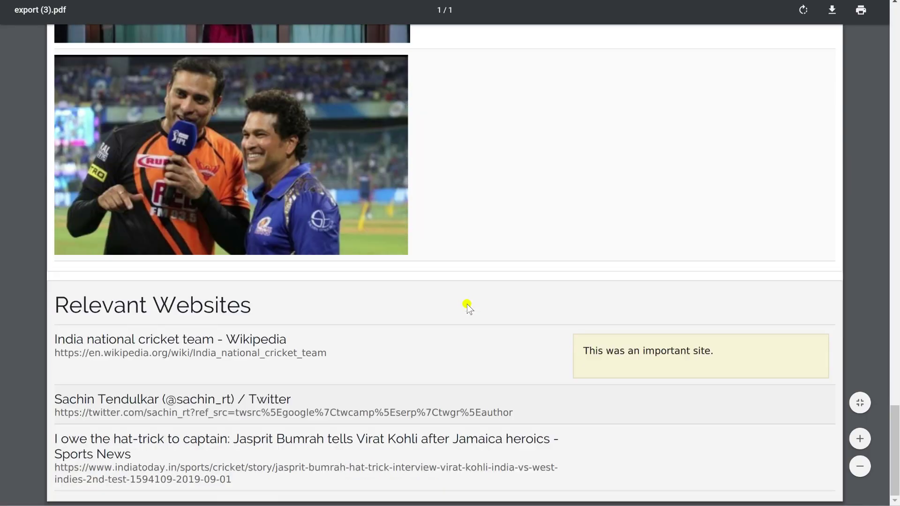
{"action": "scroll", "coordinate": [467, 306], "scroll_direction": "up", "scroll_amount": 20}
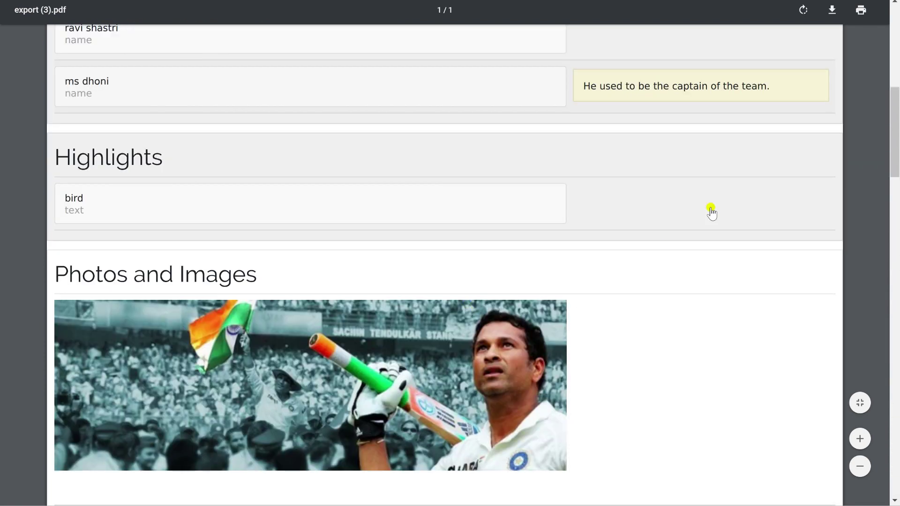
{"action": "scroll", "coordinate": [711, 212], "scroll_direction": "up", "scroll_amount": 20}
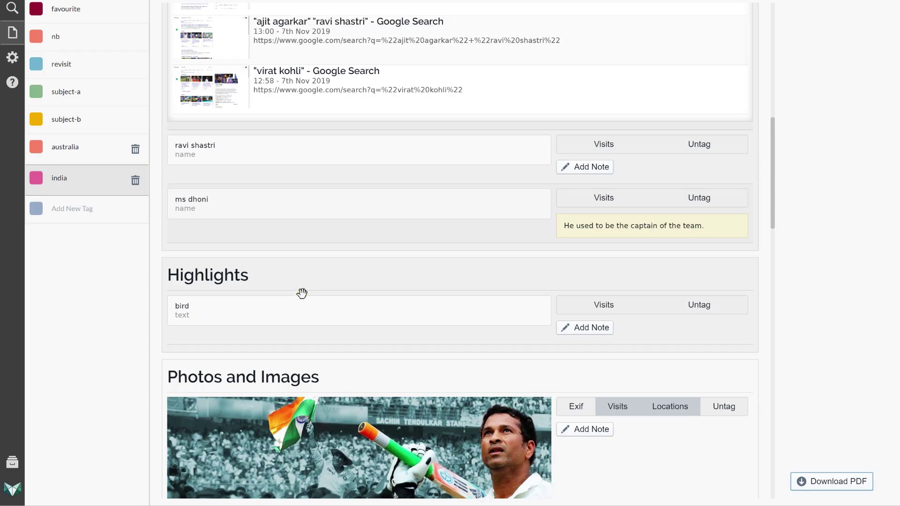
Enter "More notes" in the Notes section of the india report
{"action": "scroll", "coordinate": [302, 293], "scroll_direction": "up", "scroll_amount": 15}
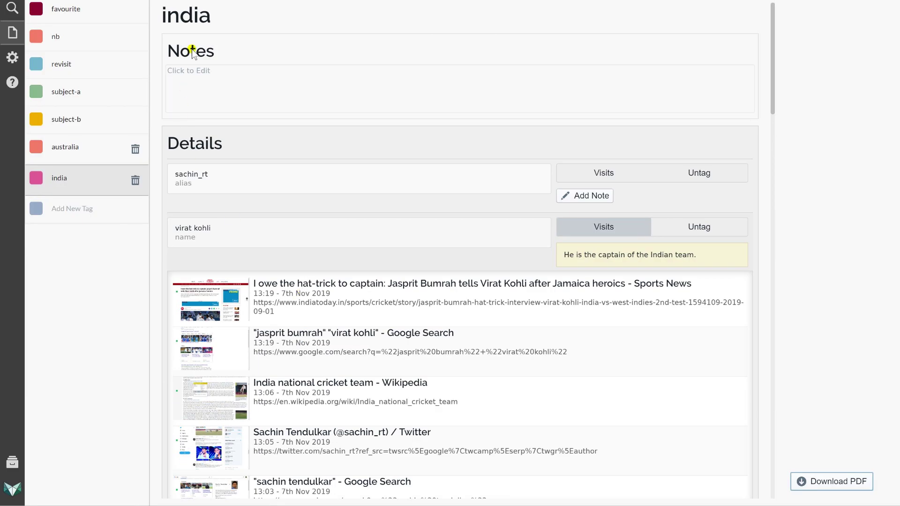
{"action": "left_click", "coordinate": [209, 72]}
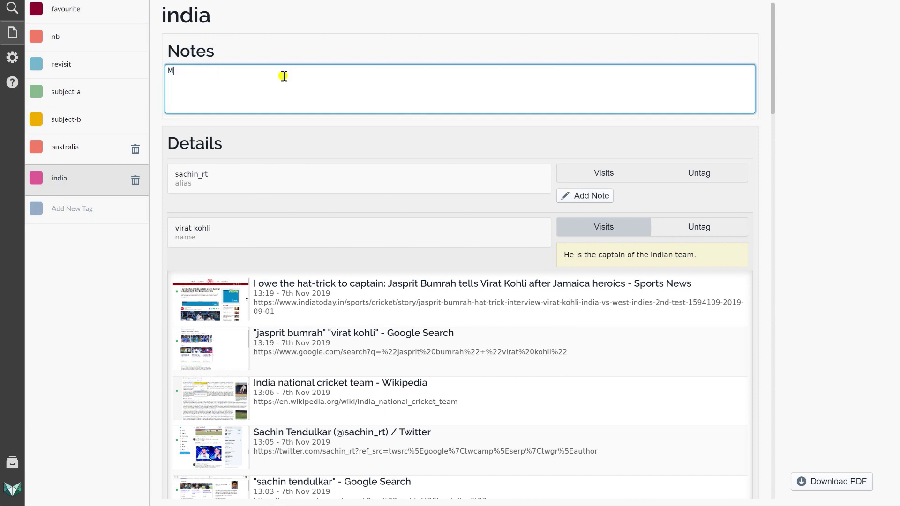
{"action": "left_click", "coordinate": [222, 15]}
Retitle the india report as "This is an OSINT report on India 2019"
{"action": "left_click", "coordinate": [205, 16]}
{"action": "key", "text": "BackSpace"}
{"action": "key", "text": "BackSpace"}
{"action": "key", "text": "BackSpace"}
{"action": "key", "text": "BackSpace"}
{"action": "key", "text": "BackSpace"}
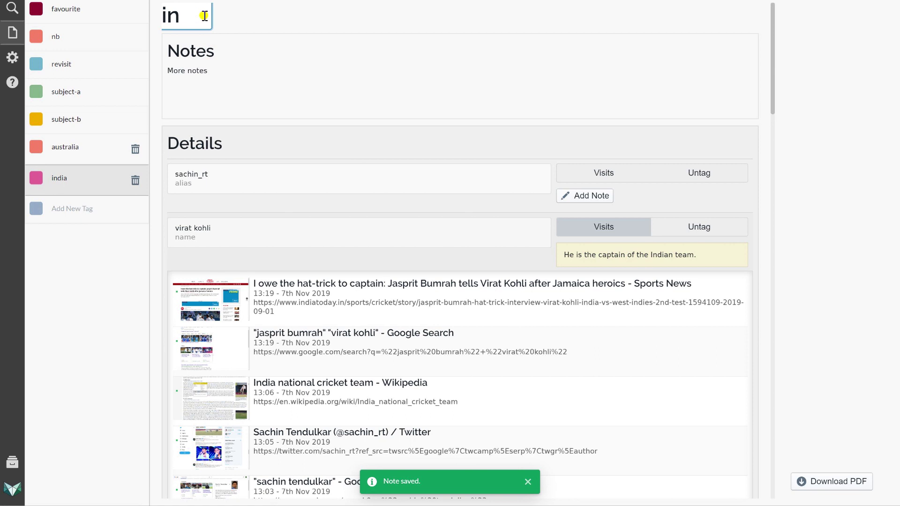
{"action": "type", "text": "This is a"}
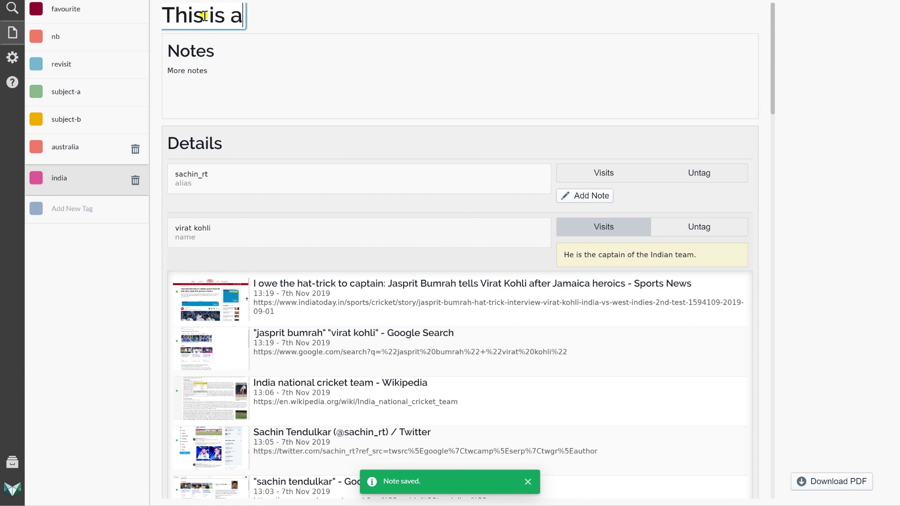
{"action": "type", "text": "n OSINT report "}
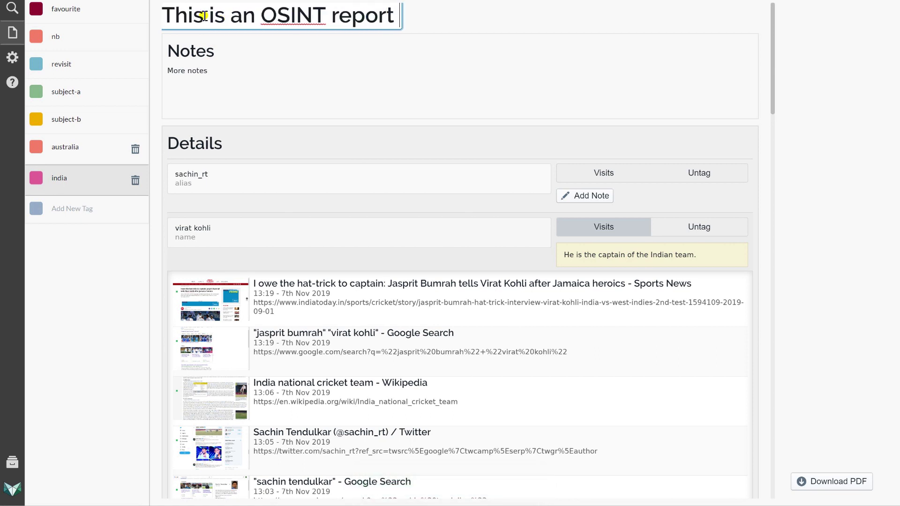
{"action": "type", "text": "on India 2019"}
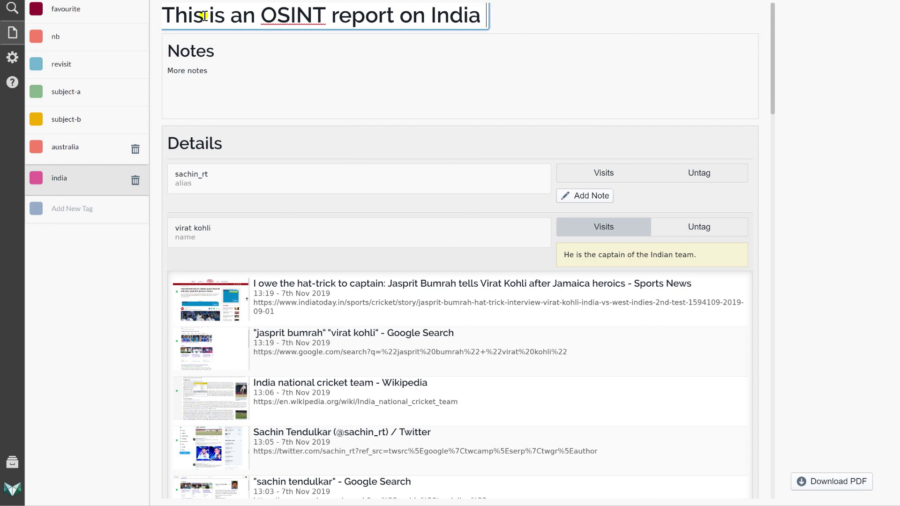
{"action": "left_click", "coordinate": [358, 85]}
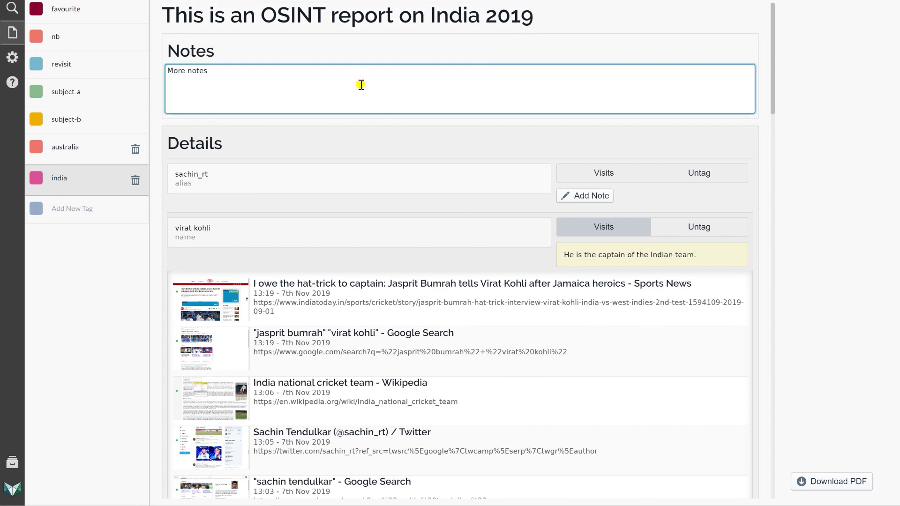
{"action": "left_click", "coordinate": [251, 195]}
{"action": "scroll", "coordinate": [251, 195], "scroll_direction": "down", "scroll_amount": 8}
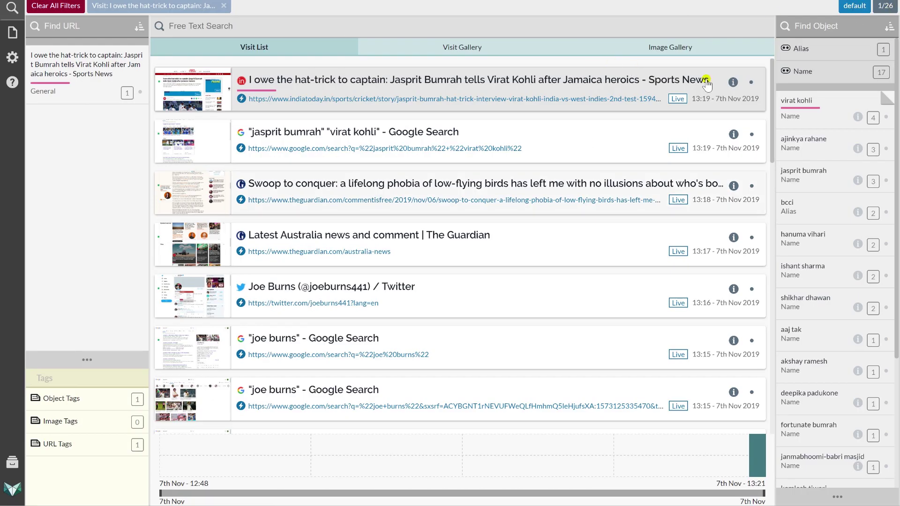
Create a new project named "anotherone"
{"action": "left_click", "coordinate": [22, 462]}
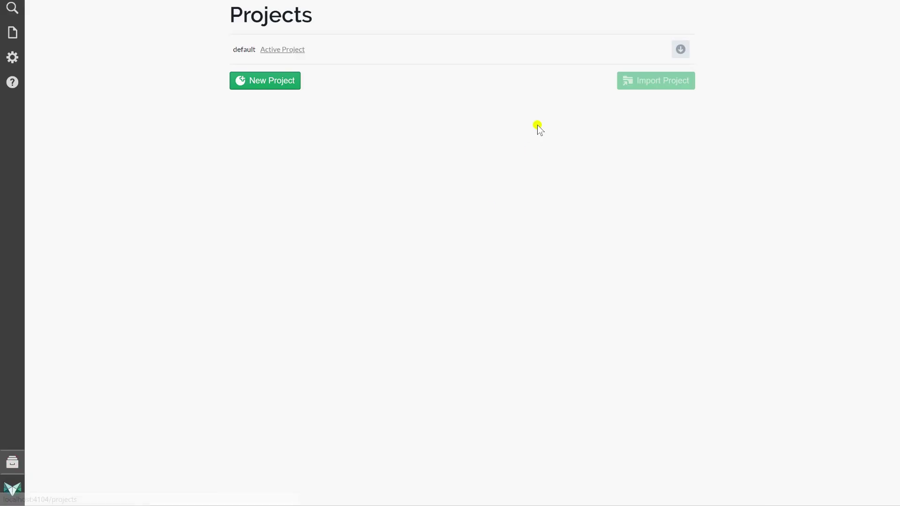
{"action": "left_click", "coordinate": [263, 85]}
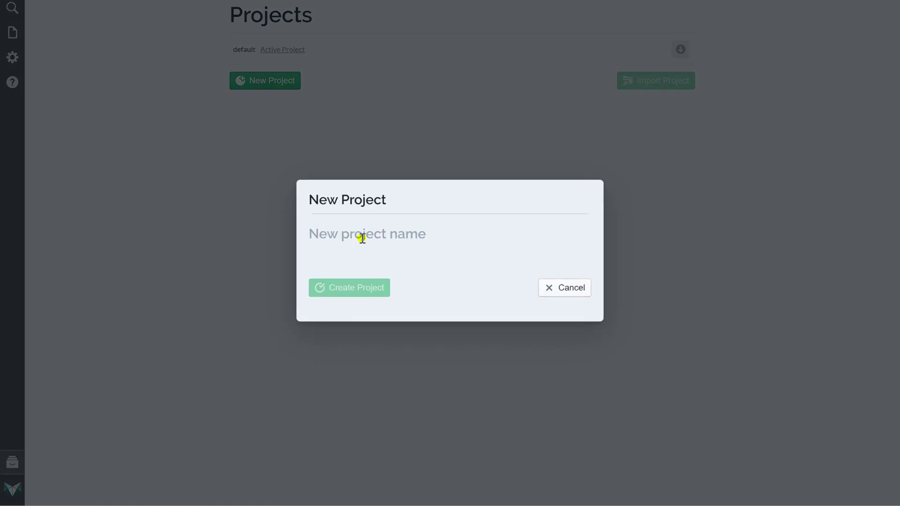
{"action": "left_click", "coordinate": [379, 235]}
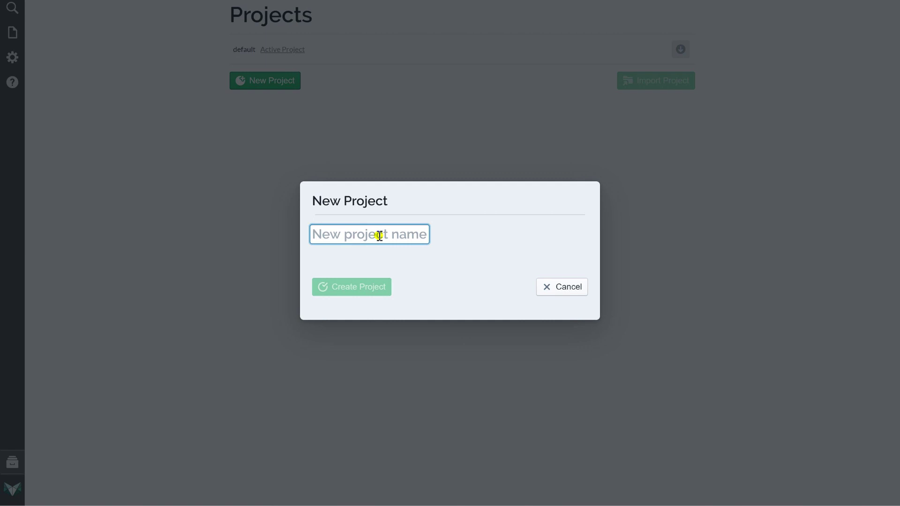
{"action": "type", "text": "anotherone"}
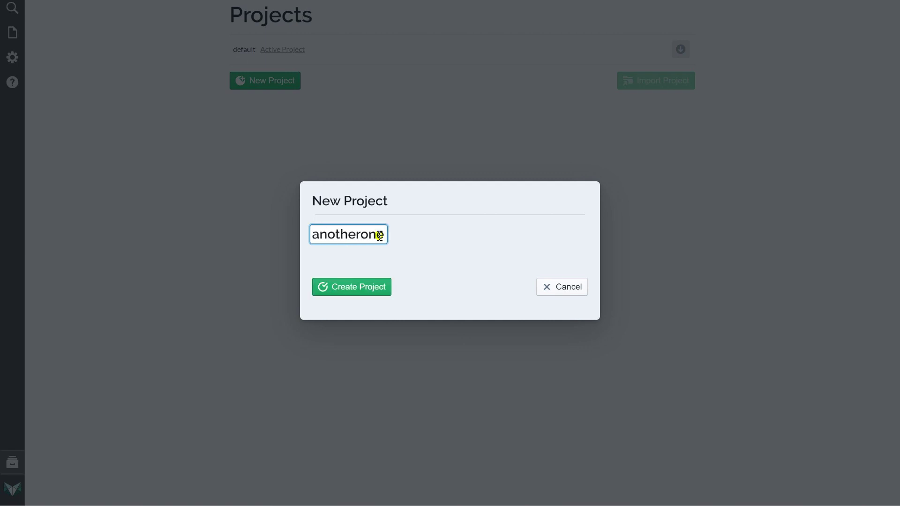
{"action": "left_click", "coordinate": [389, 291]}
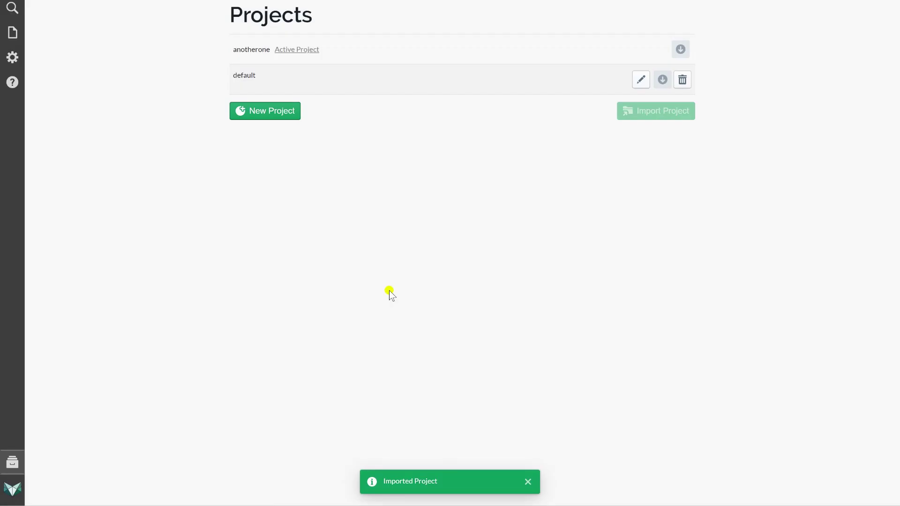
Rename the default project as "cricket" and save the change
{"action": "left_click", "coordinate": [641, 81]}
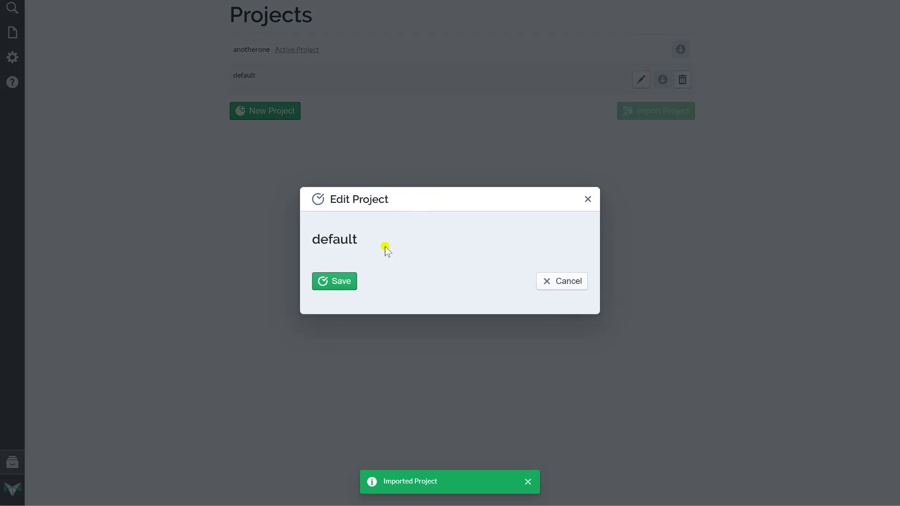
{"action": "left_click", "coordinate": [354, 238]}
{"action": "left_click", "coordinate": [354, 238]}
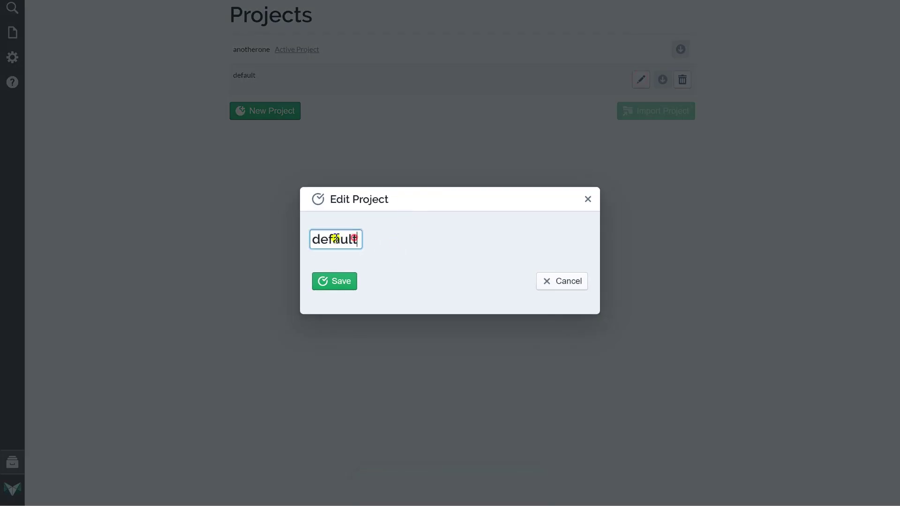
{"action": "key", "text": "BackSpace"}
{"action": "key", "text": "BackSpace"}
{"action": "key", "text": "BackSpace"}
{"action": "type", "text": "C"}
{"action": "left_click", "coordinate": [299, 244]}
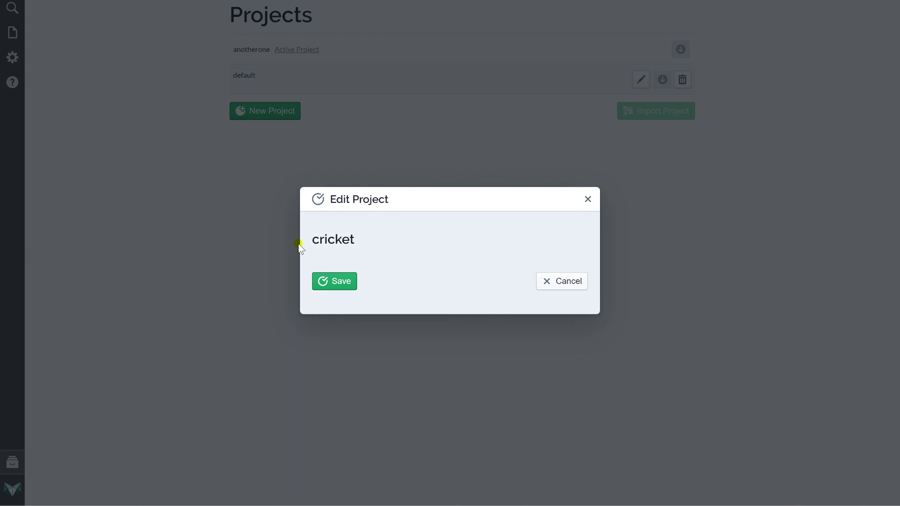
{"action": "left_click", "coordinate": [345, 287]}
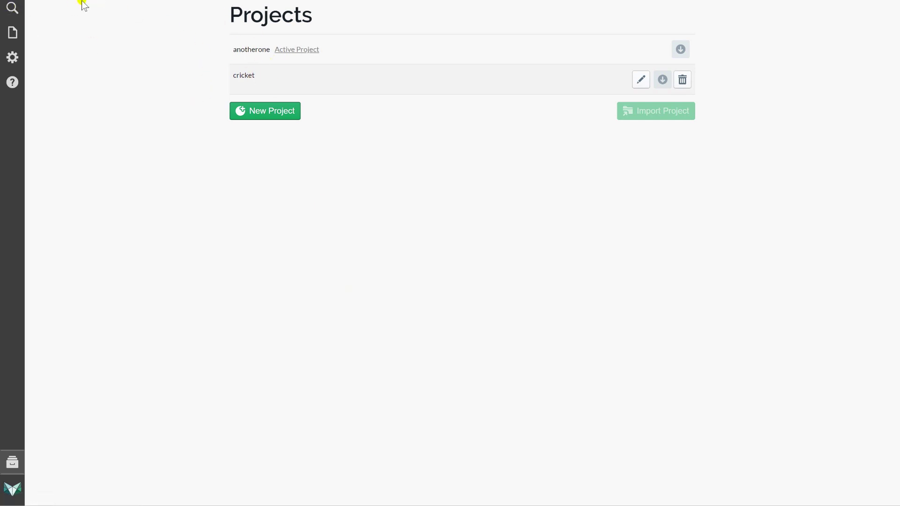
Return to the visit search view of the anotherone project and clear all its filters
{"action": "left_click", "coordinate": [12, 10]}
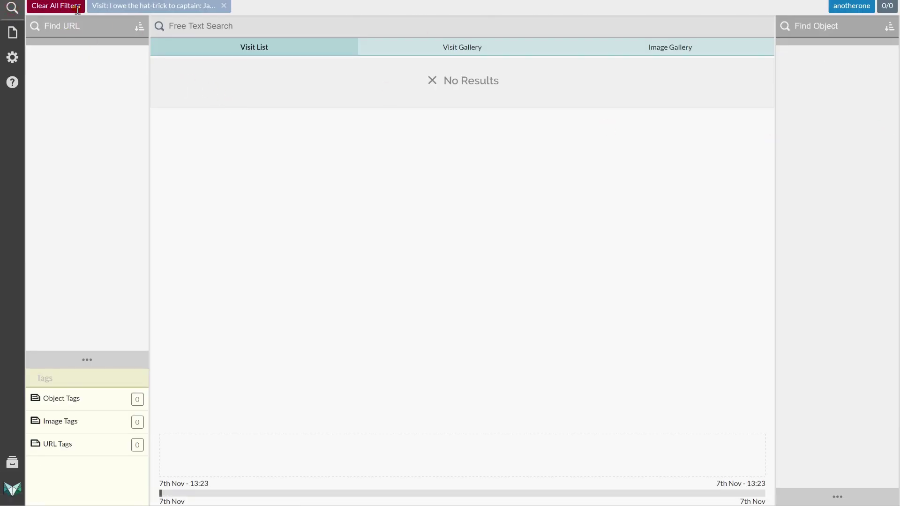
{"action": "left_click", "coordinate": [55, 8]}
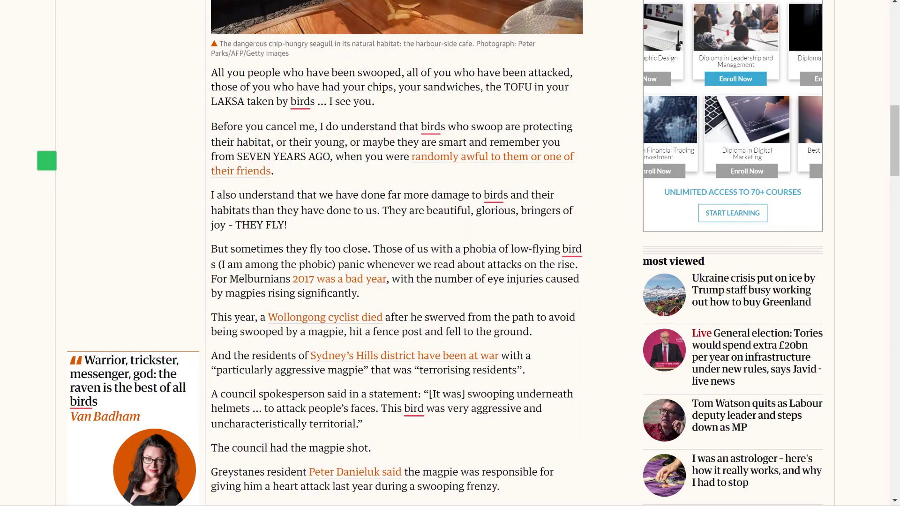
Search Google for "battery tech" and open the Battery-Tec home page from the results
{"action": "key", "text": "ctrl+l"}
{"action": "type", "text": "battery tech"}
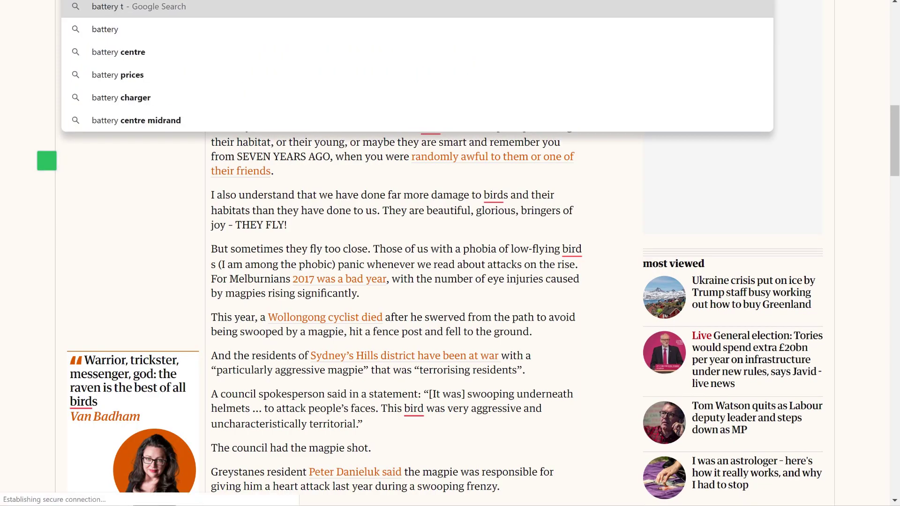
{"action": "key", "text": "Return"}
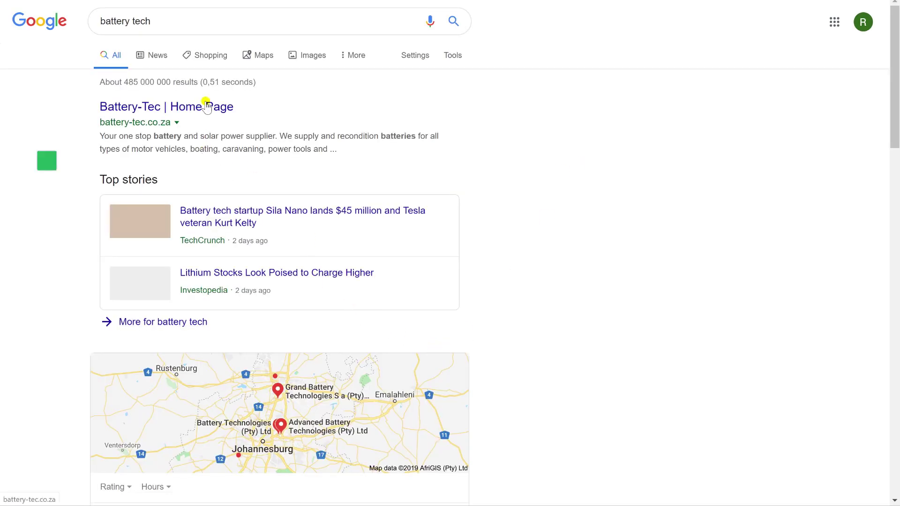
{"action": "left_click", "coordinate": [204, 102]}
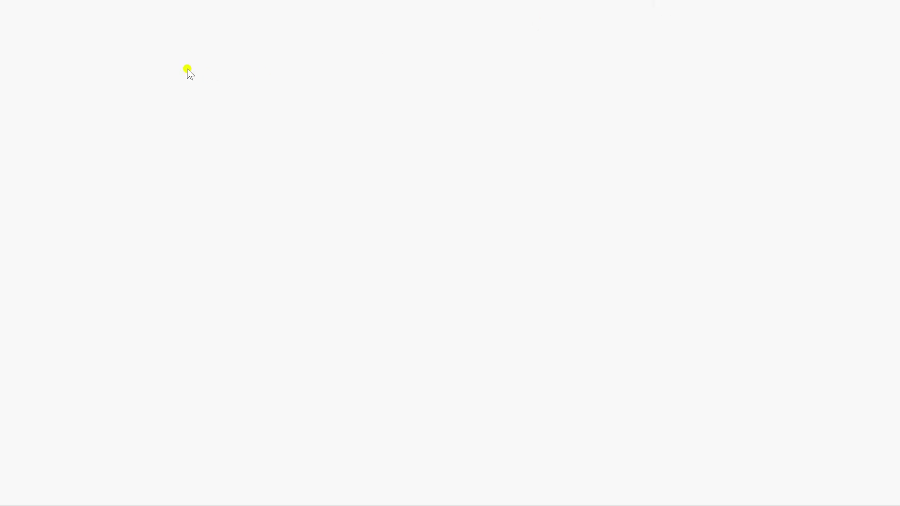
{"action": "scroll", "coordinate": [572, 77], "scroll_direction": "down", "scroll_amount": 15}
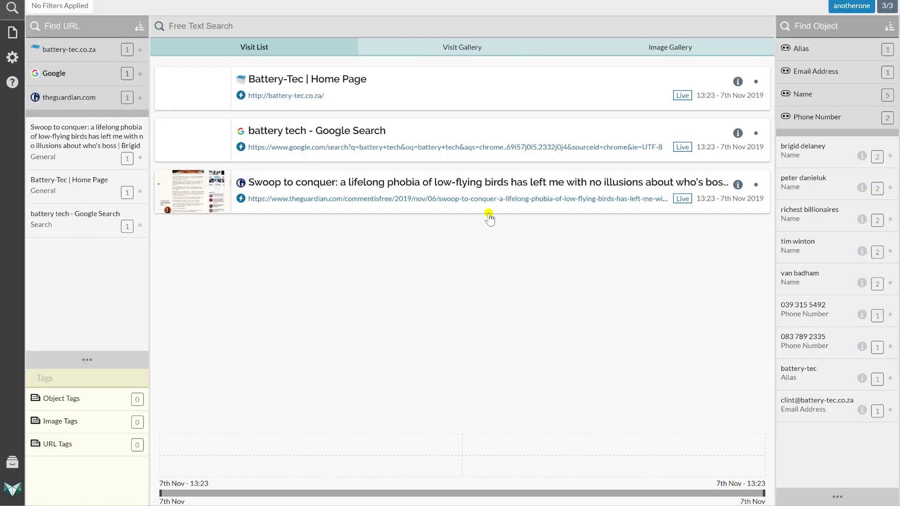
Ignore the URL of the theguardian.com article "Swoop to conquer" in the anotherone visit list
{"action": "left_click", "coordinate": [756, 184]}
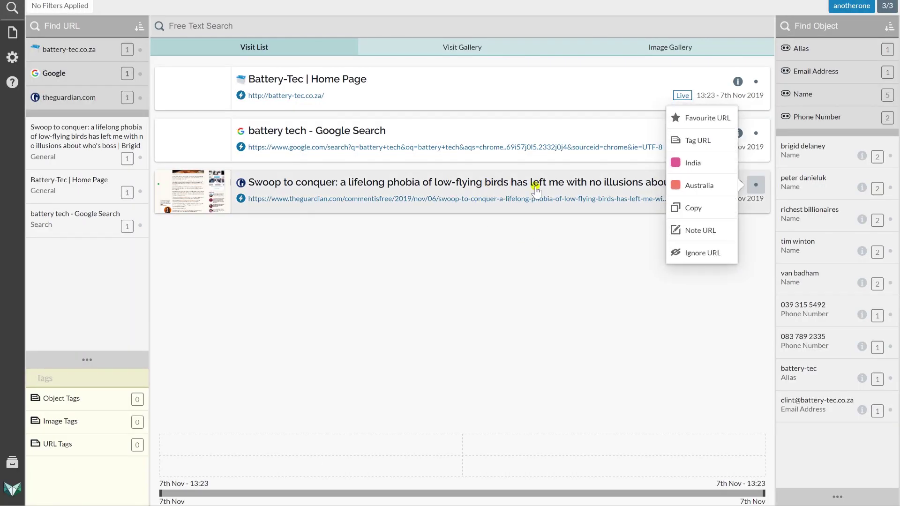
{"action": "left_click", "coordinate": [708, 254]}
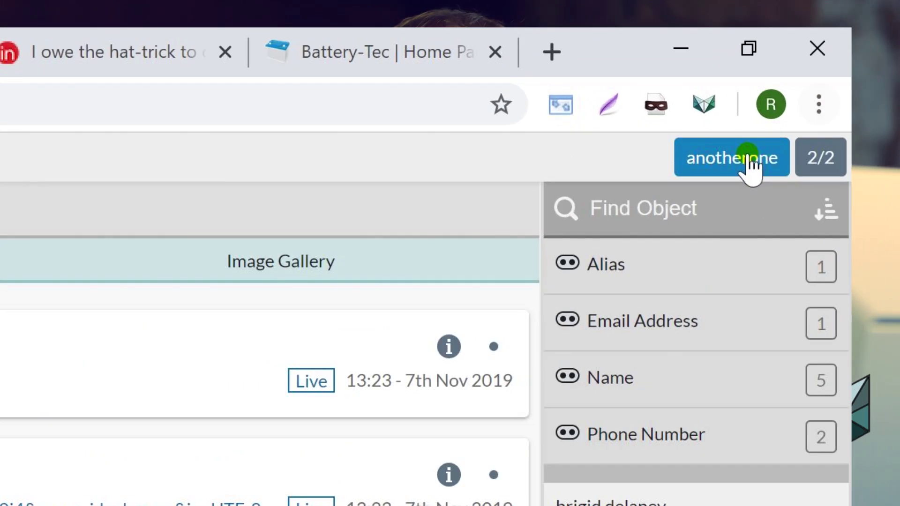
Switch the active project from anotherone to cricket
{"action": "left_click", "coordinate": [855, 7]}
{"action": "left_click", "coordinate": [488, 224]}
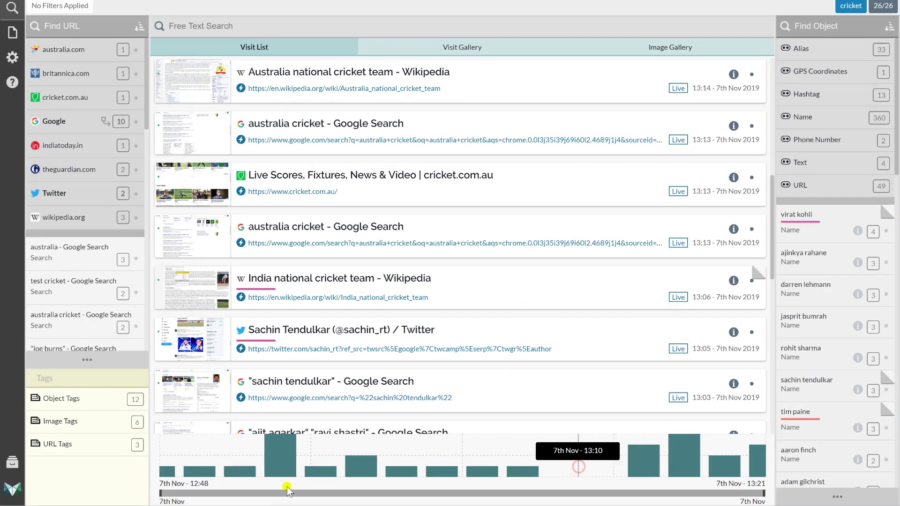
View the cricket visits between 12:55 and 13:10 on 7th Nov in the Visit Gallery, then clear the time filters and browse all visits
{"action": "left_click", "coordinate": [305, 469]}
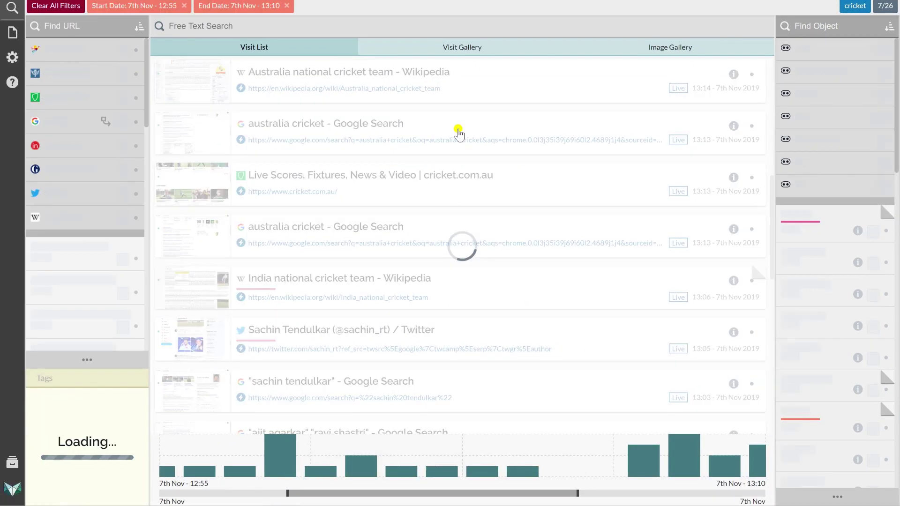
{"action": "left_click", "coordinate": [478, 51]}
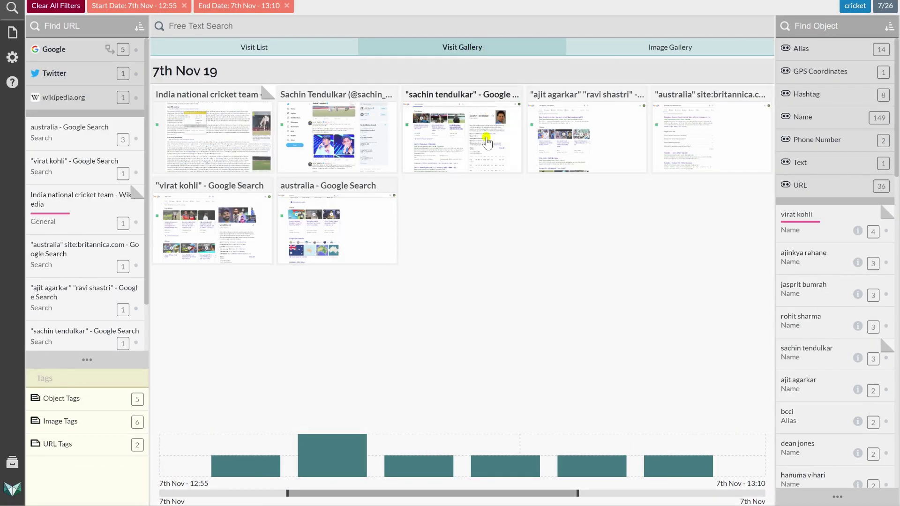
{"action": "left_click", "coordinate": [31, 8]}
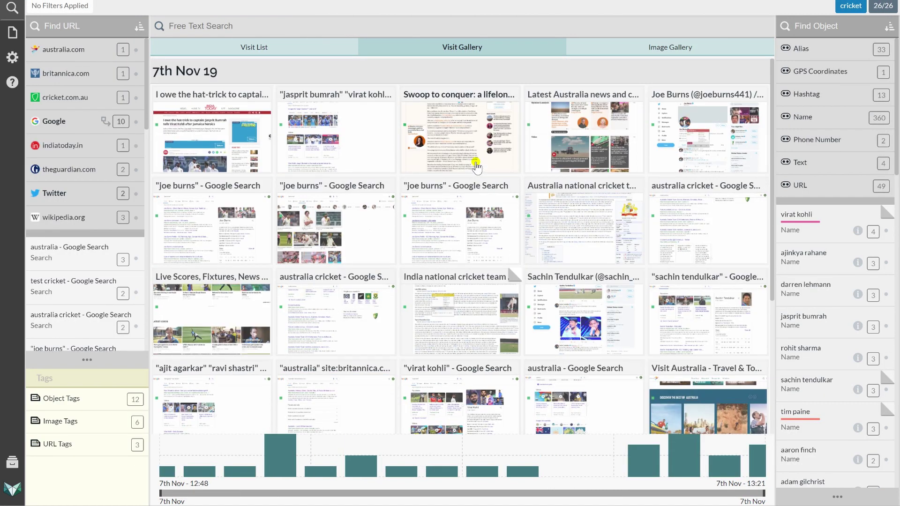
{"action": "scroll", "coordinate": [212, 131], "scroll_direction": "down", "scroll_amount": 5}
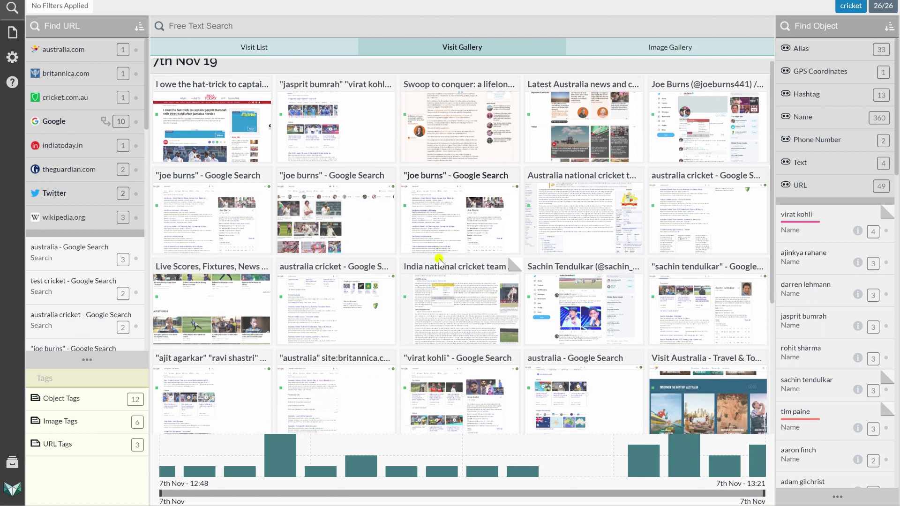
{"action": "scroll", "coordinate": [214, 156], "scroll_direction": "up", "scroll_amount": 5}
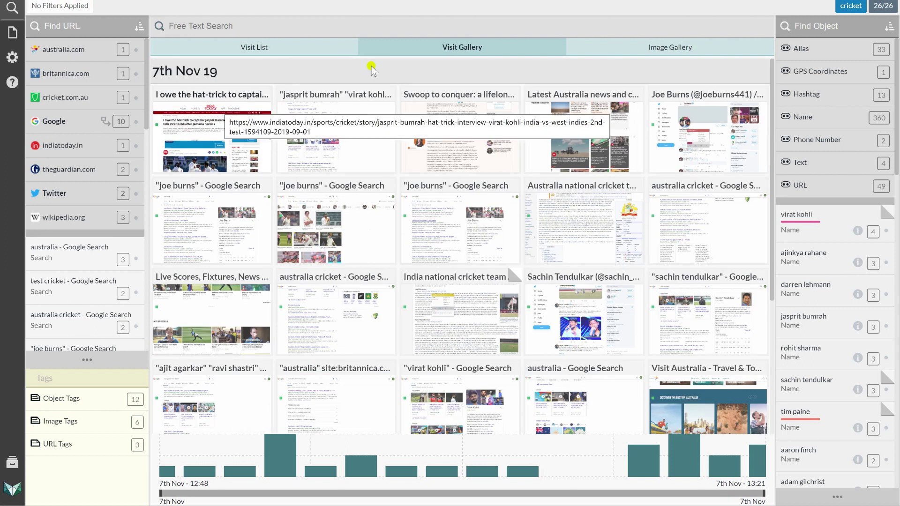
Browse the cricket project's collected pictures in the Image Gallery
{"action": "left_click", "coordinate": [702, 48]}
{"action": "scroll", "coordinate": [544, 235], "scroll_direction": "down", "scroll_amount": 3}
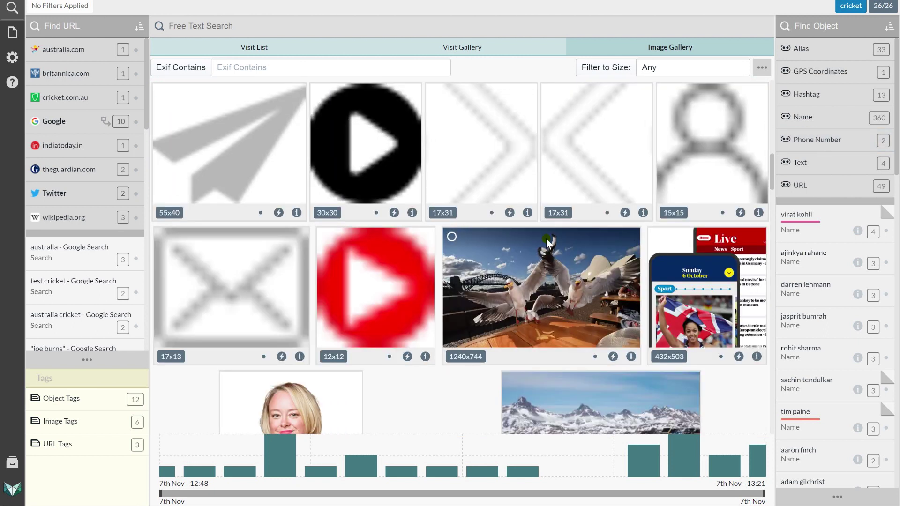
{"action": "scroll", "coordinate": [546, 241], "scroll_direction": "up", "scroll_amount": 3}
{"action": "left_click", "coordinate": [872, 9]}
{"action": "left_click", "coordinate": [751, 7]}
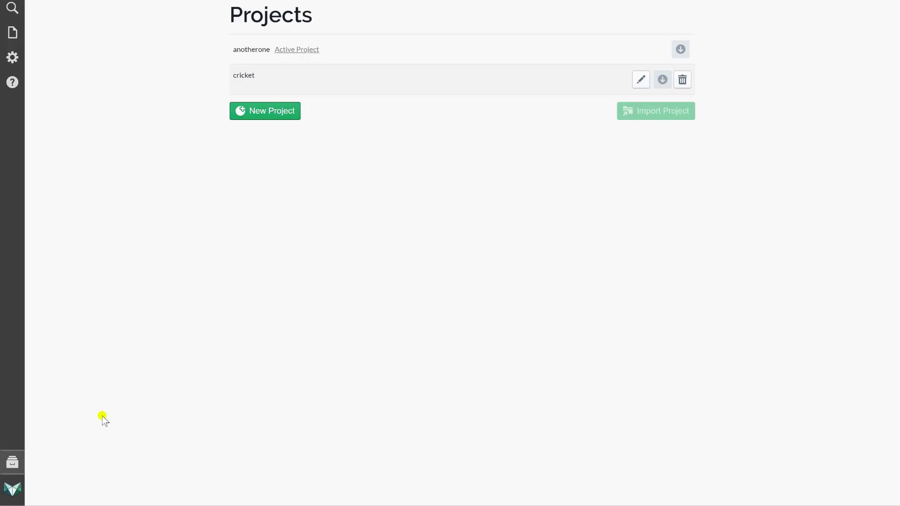
Return to the cricket visits and filter them to the Twitter profile joeburns441
{"action": "left_click", "coordinate": [10, 8]}
{"action": "left_click", "coordinate": [861, 4]}
{"action": "left_click", "coordinate": [783, 25]}
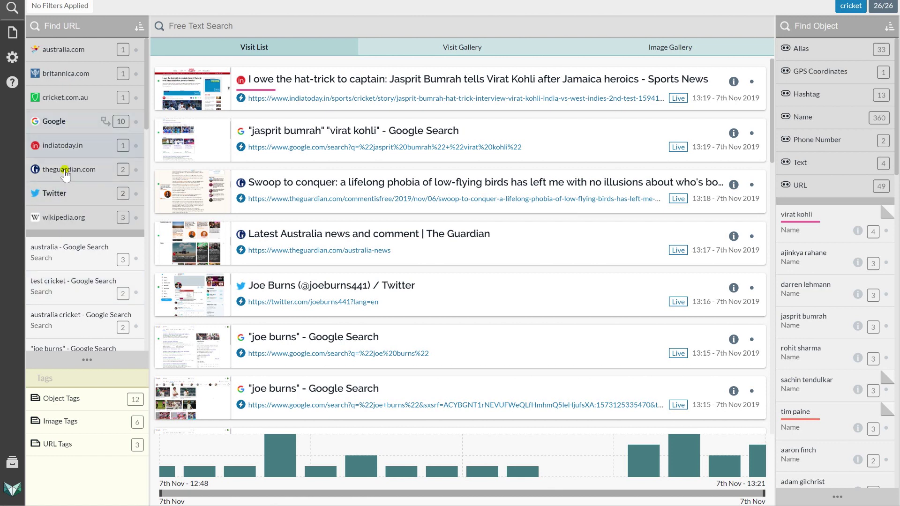
{"action": "left_click", "coordinate": [56, 193]}
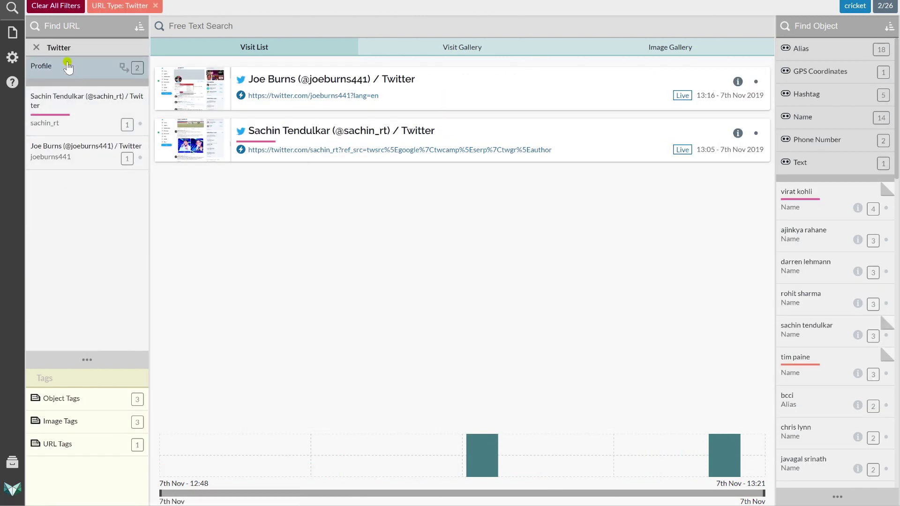
{"action": "left_click", "coordinate": [51, 67]}
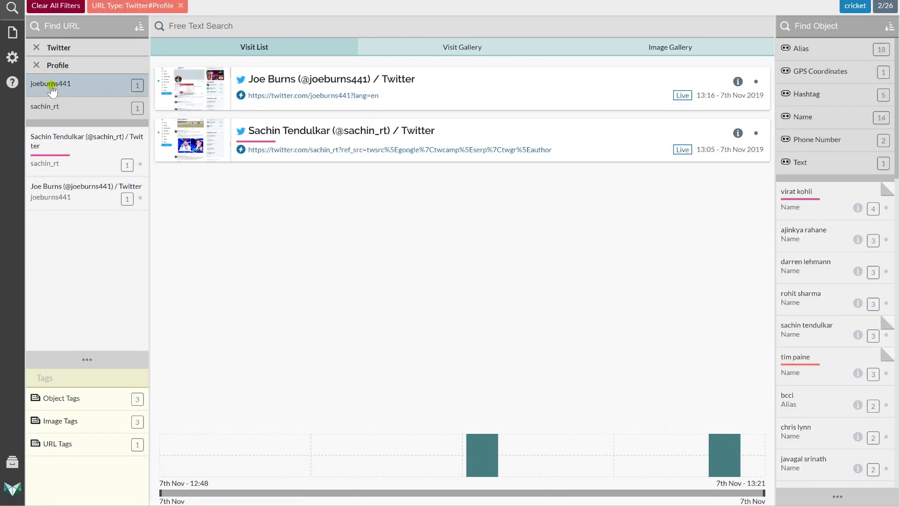
{"action": "left_click", "coordinate": [75, 84]}
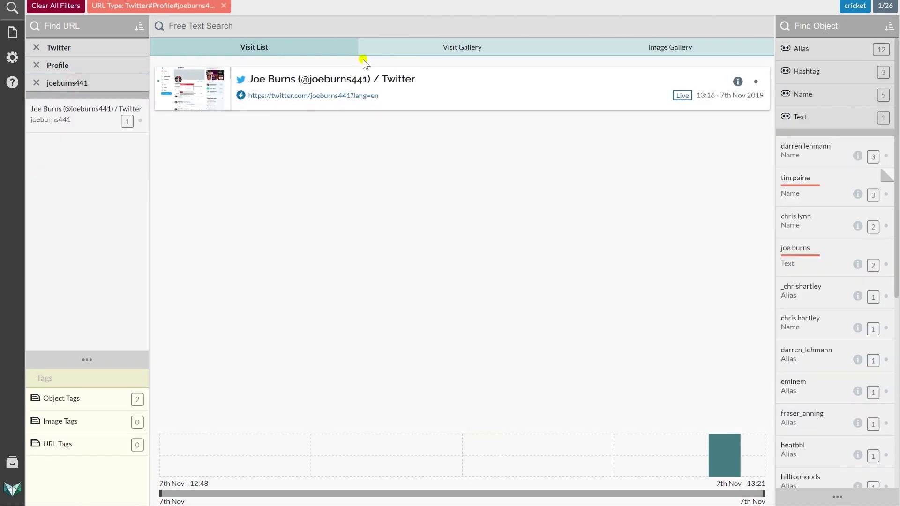
Open the stored copy of the Joe Burns Twitter page and read through its tweets and suggested accounts
{"action": "left_click", "coordinate": [242, 95]}
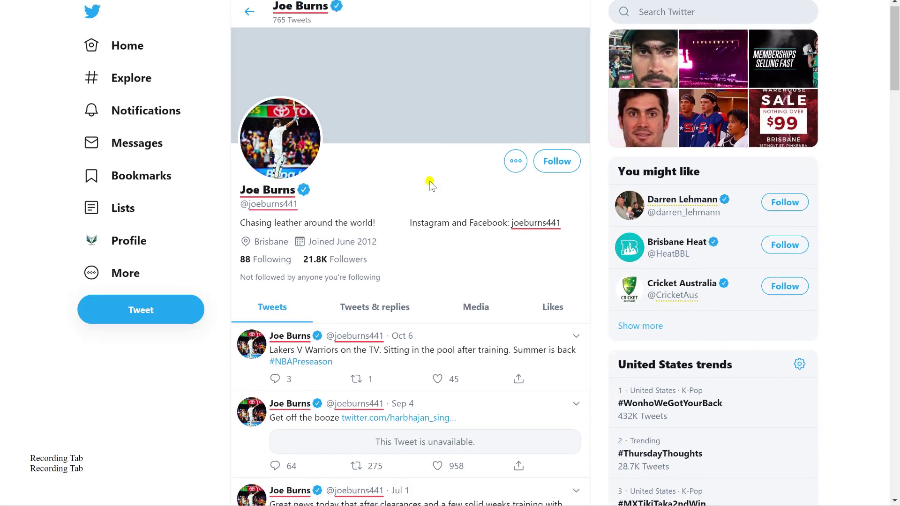
{"action": "scroll", "coordinate": [430, 185], "scroll_direction": "down", "scroll_amount": 5}
{"action": "scroll", "coordinate": [430, 184], "scroll_direction": "up", "scroll_amount": 6}
{"action": "scroll", "coordinate": [456, 162], "scroll_direction": "down", "scroll_amount": 10}
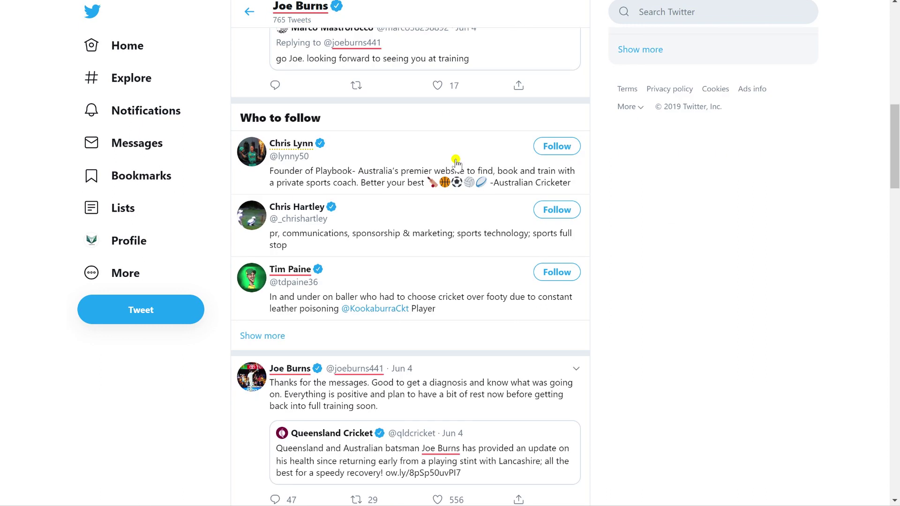
{"action": "scroll", "coordinate": [456, 162], "scroll_direction": "down", "scroll_amount": 15}
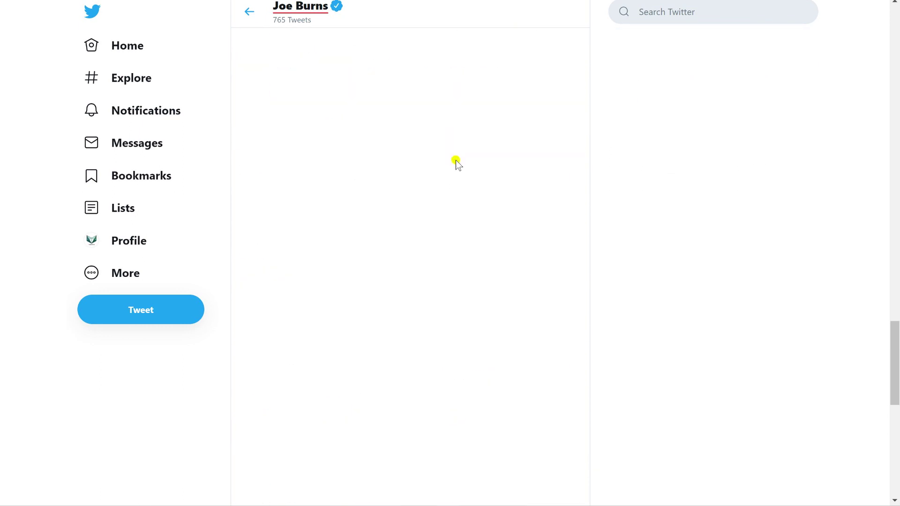
{"action": "scroll", "coordinate": [456, 164], "scroll_direction": "down", "scroll_amount": 10}
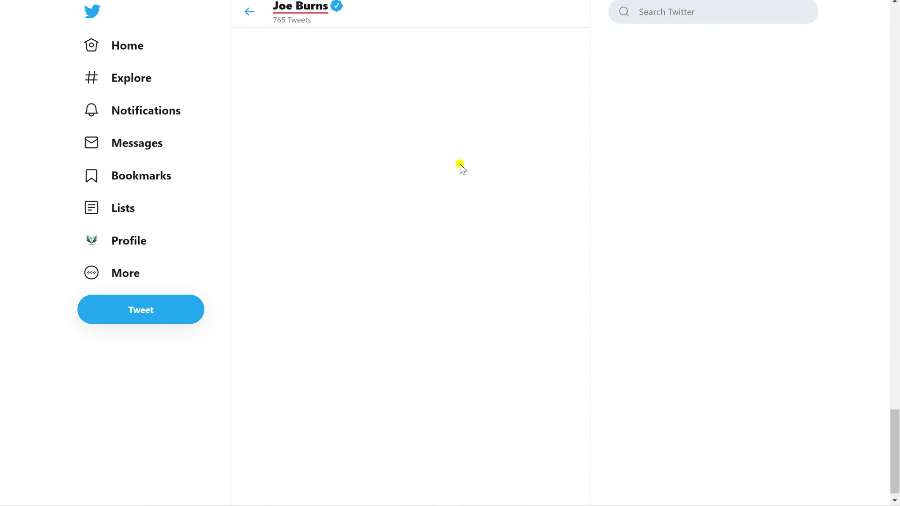
{"action": "scroll", "coordinate": [461, 174], "scroll_direction": "down", "scroll_amount": 10}
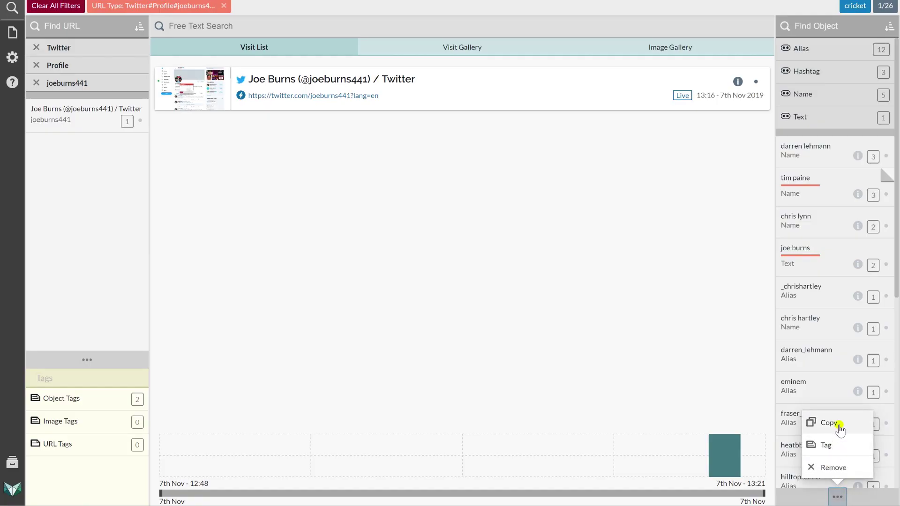
{"action": "left_click", "coordinate": [837, 423]}
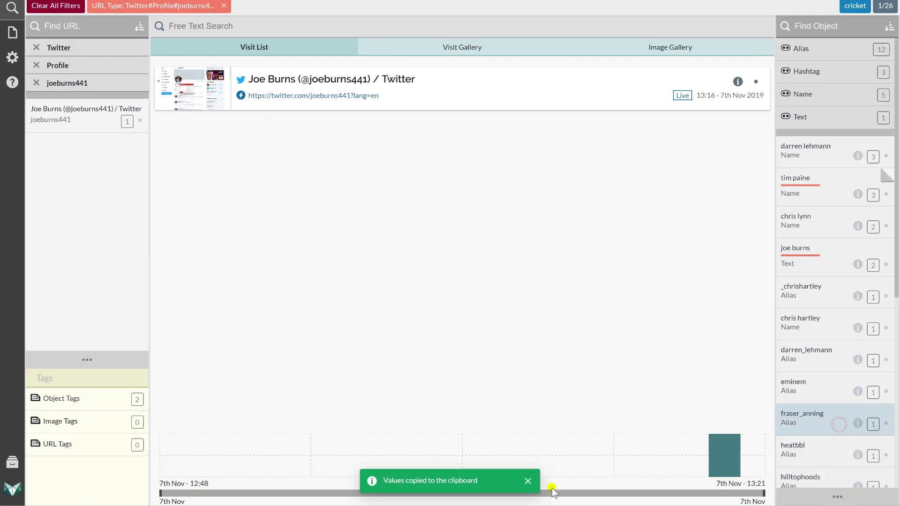
{"action": "key", "text": "super"}
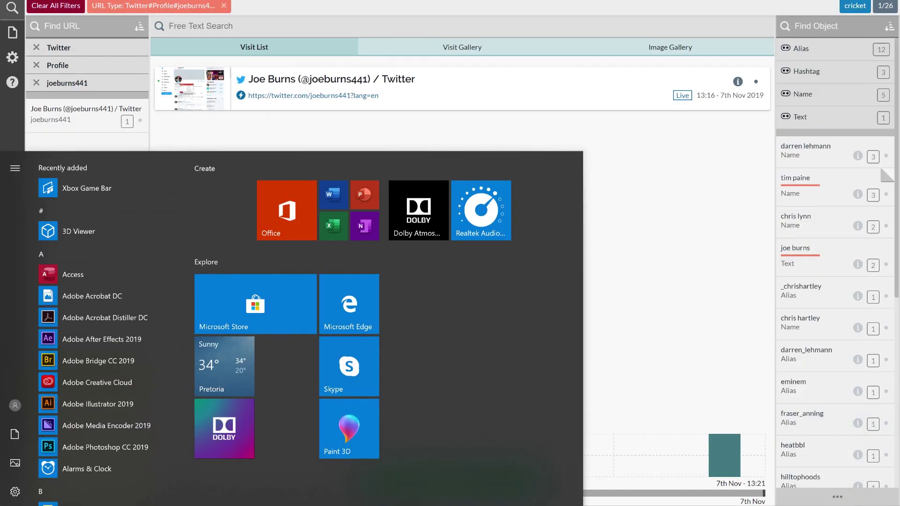
{"action": "type", "text": "notepad"}
{"action": "key", "text": "Return"}
{"action": "key", "text": "ctrl+v"}
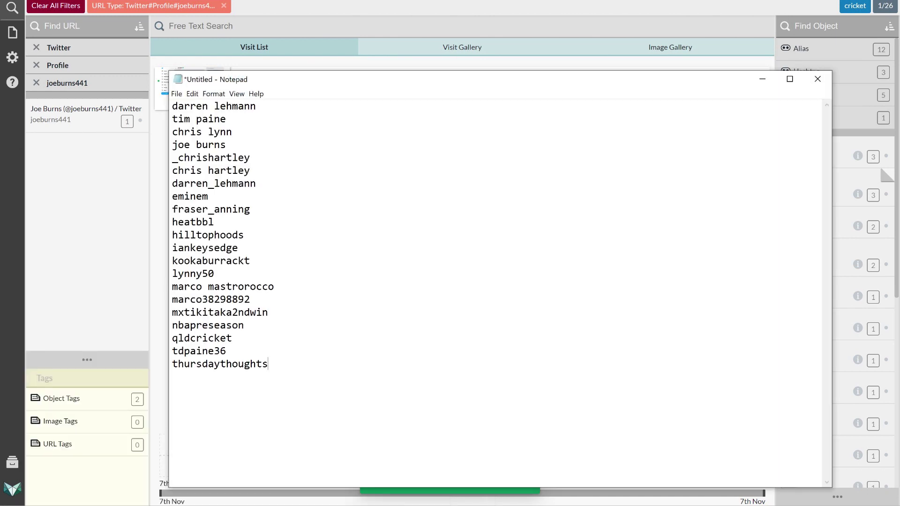
{"action": "left_click", "coordinate": [131, 178]}
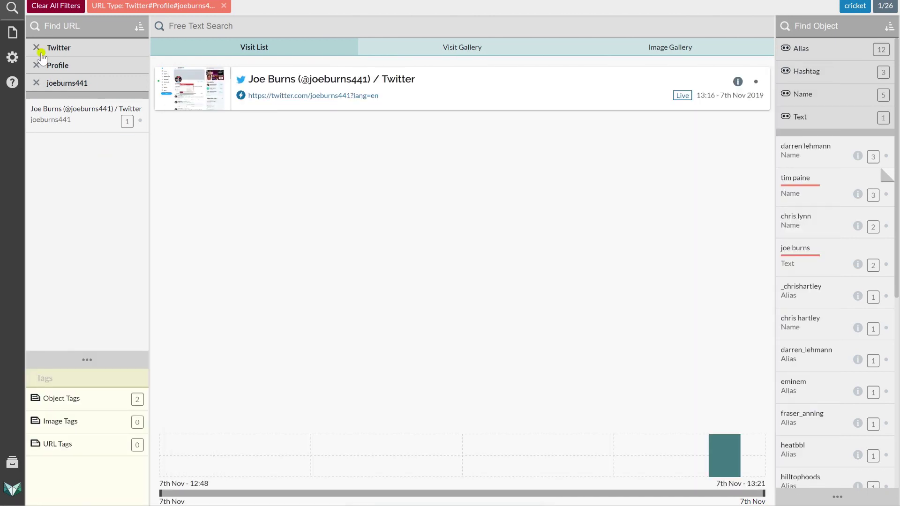
Clear the Twitter profile filter, search the objects for "burn", and clear that search
{"action": "left_click", "coordinate": [51, 8]}
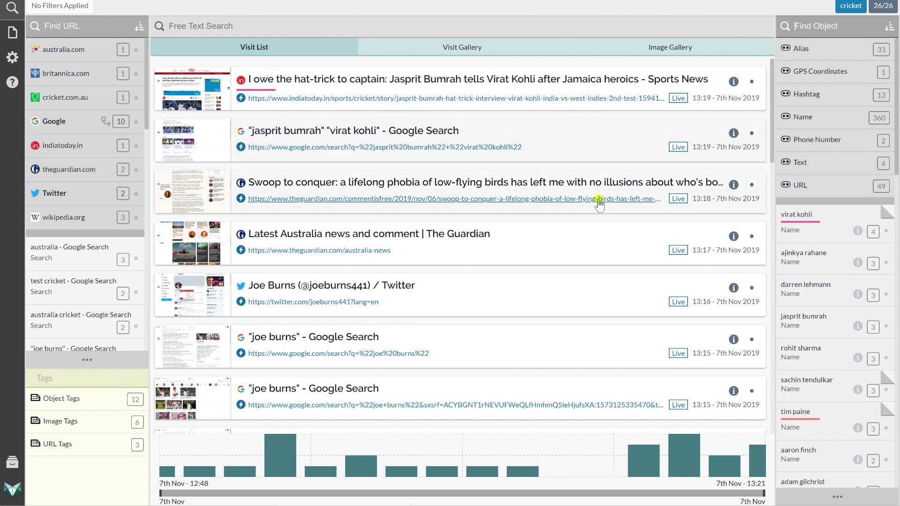
{"action": "type", "text": "burn"}
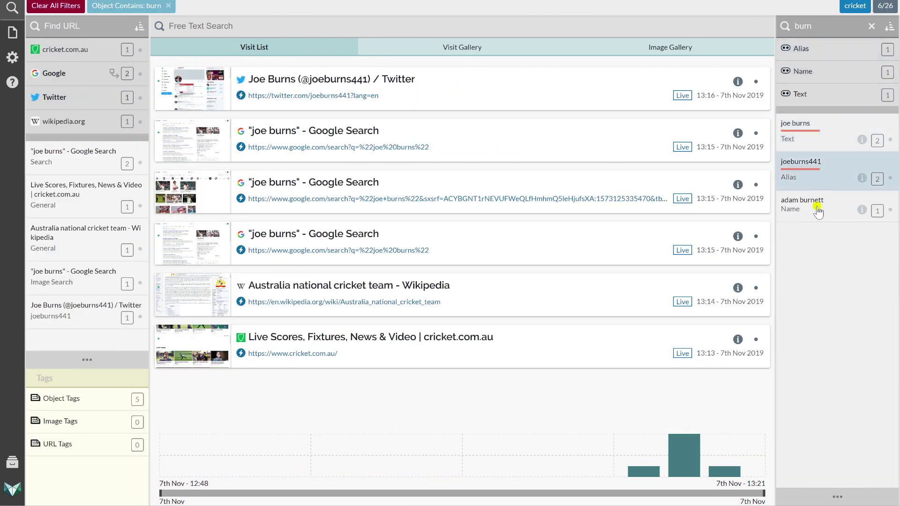
{"action": "left_click", "coordinate": [869, 26]}
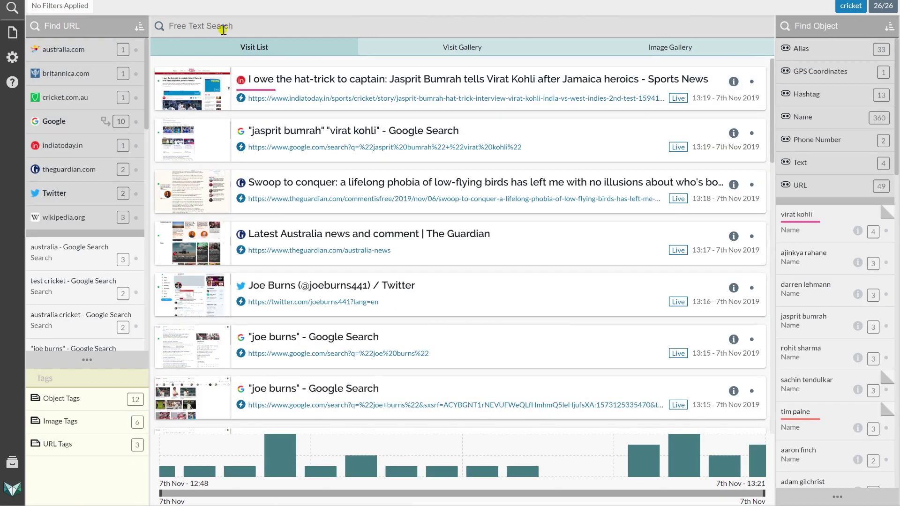
Run a free text search for "wicket", review the matching passages in the visits, and clear the filter
{"action": "left_click", "coordinate": [224, 27]}
{"action": "type", "text": "wid"}
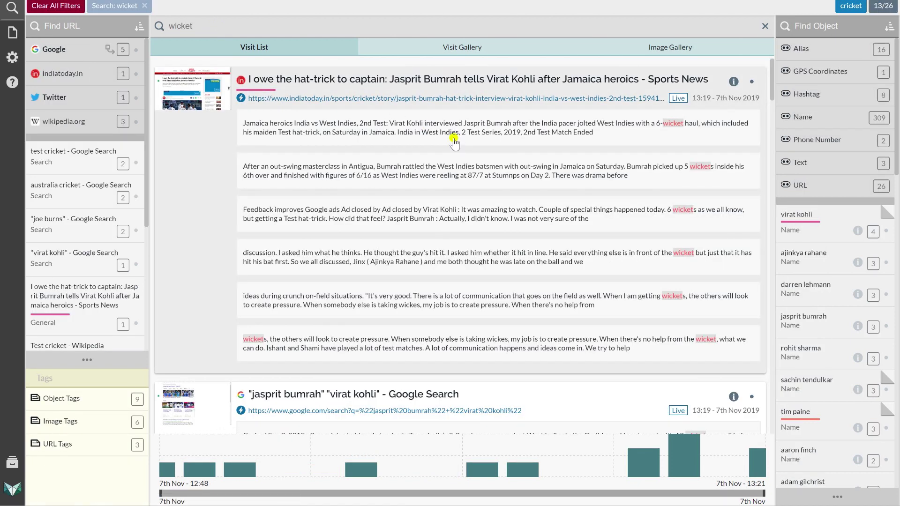
{"action": "scroll", "coordinate": [135, 195], "scroll_direction": "down", "scroll_amount": 5}
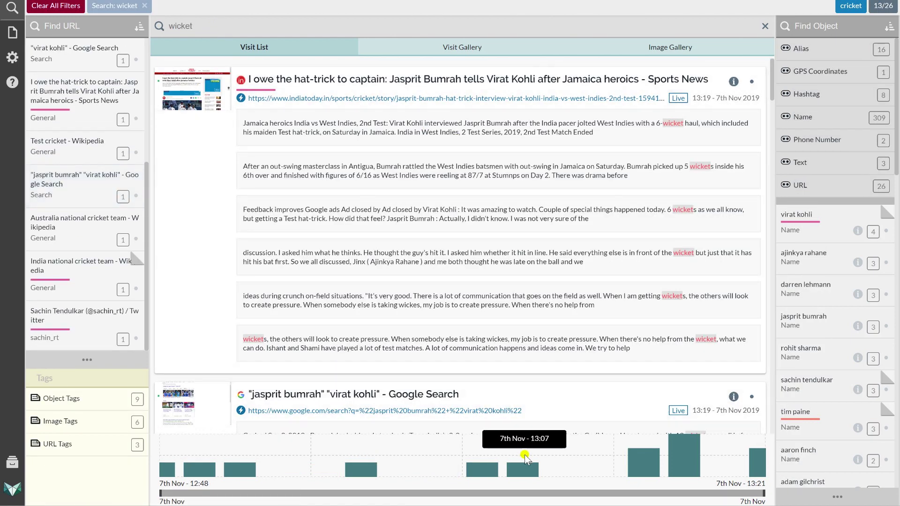
{"action": "scroll", "coordinate": [577, 200], "scroll_direction": "down", "scroll_amount": 20}
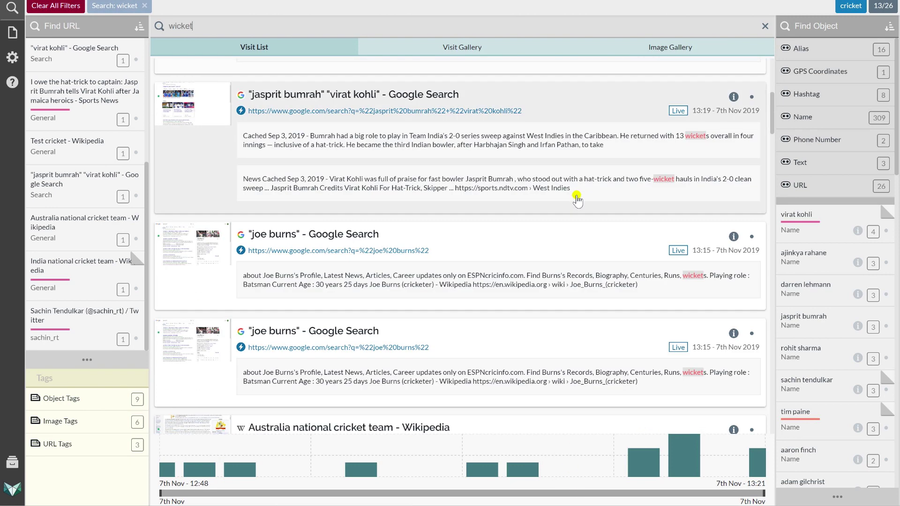
{"action": "scroll", "coordinate": [577, 202], "scroll_direction": "up", "scroll_amount": 6}
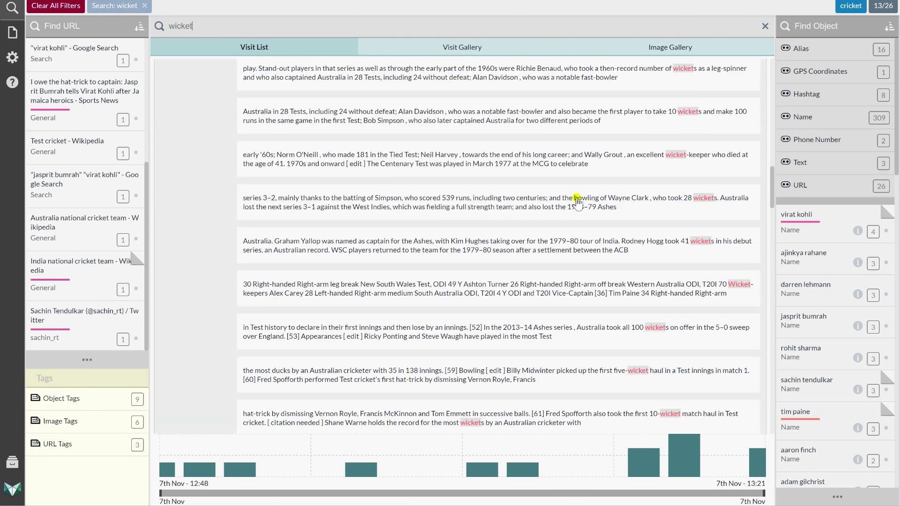
{"action": "scroll", "coordinate": [577, 201], "scroll_direction": "up", "scroll_amount": 15}
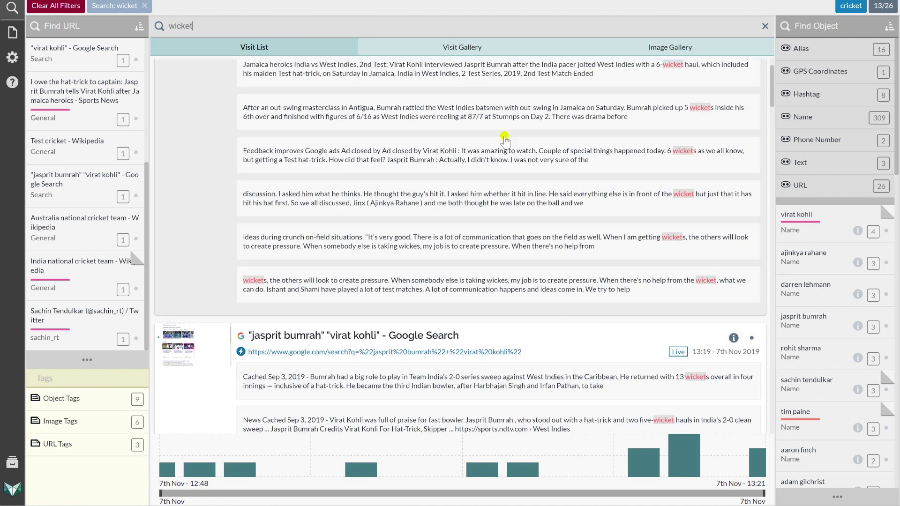
{"action": "left_click", "coordinate": [74, 7]}
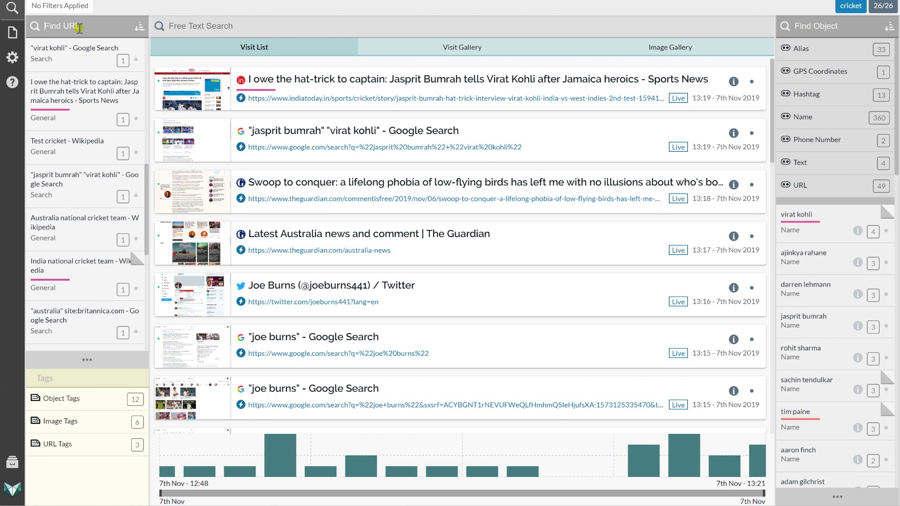
Search the URLs for "php", then review the extension ignore patterns and ignored items in the settings
{"action": "type", "text": "php"}
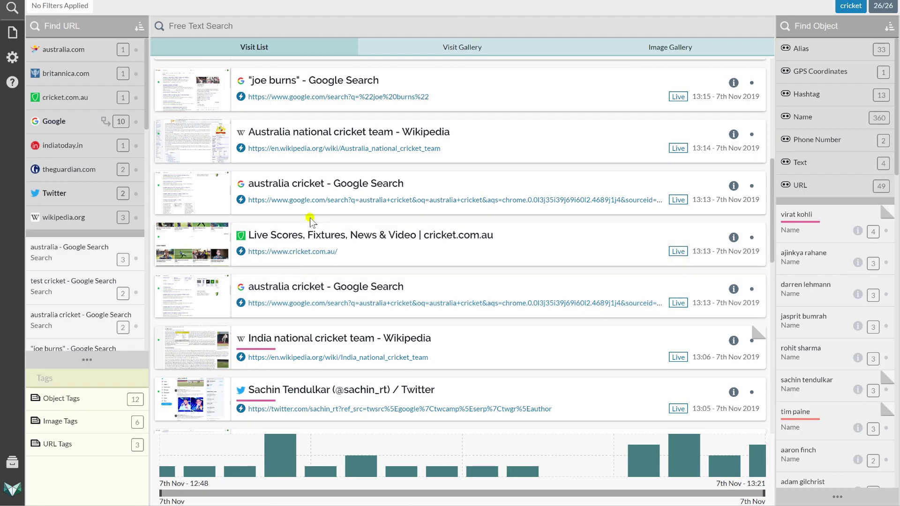
{"action": "left_click", "coordinate": [13, 58]}
{"action": "scroll", "coordinate": [449, 143], "scroll_direction": "down", "scroll_amount": 5}
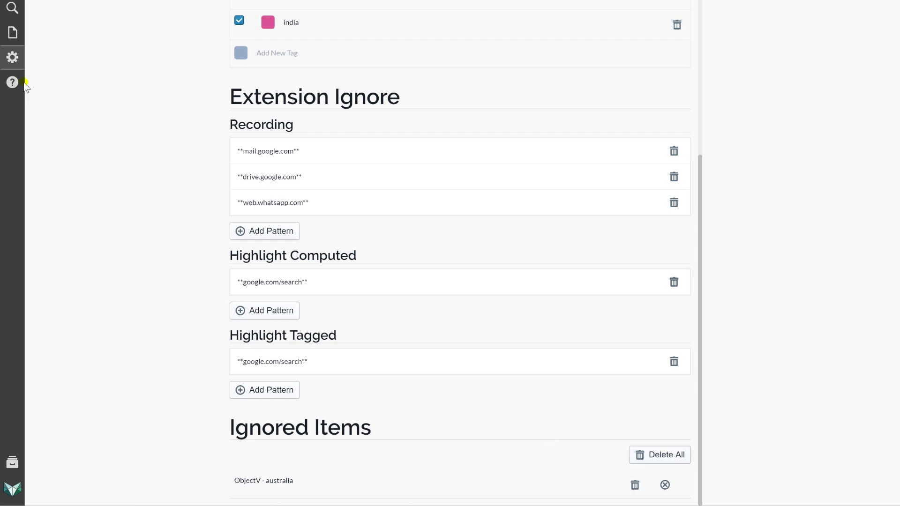
{"action": "left_click", "coordinate": [7, 14]}
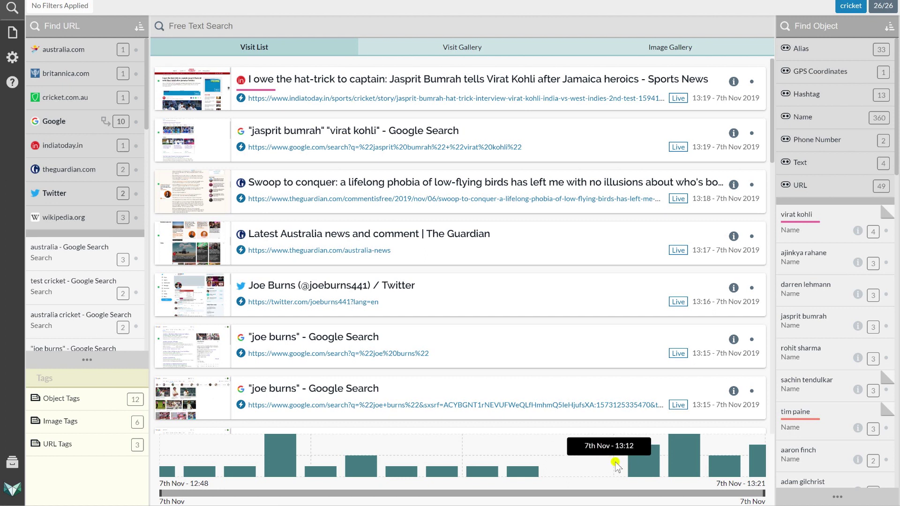
Filter the cricket visits to 7th Nov 13:11–13:22, remove all the listed URLs, and clear the filters
{"action": "left_click_drag", "start_coordinate": [620, 470], "coordinate": [799, 478]}
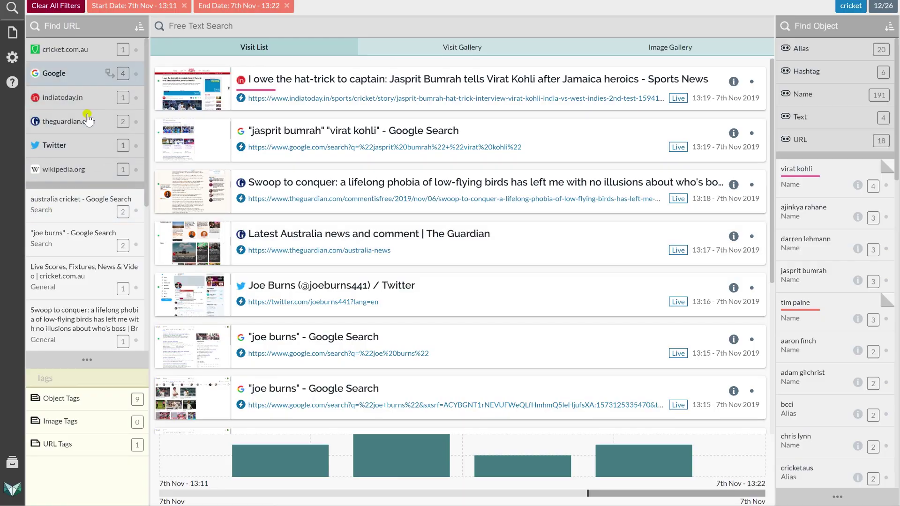
{"action": "scroll", "coordinate": [89, 211], "scroll_direction": "down", "scroll_amount": 5}
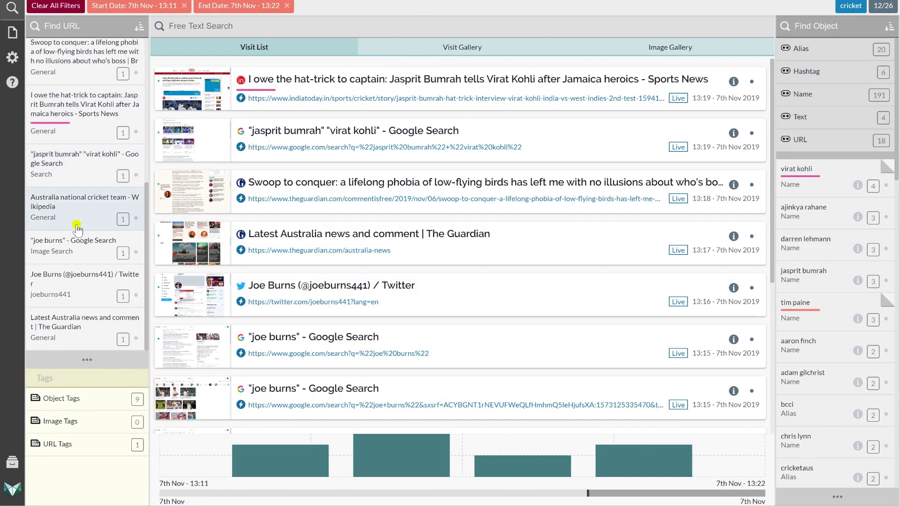
{"action": "left_click", "coordinate": [86, 360]}
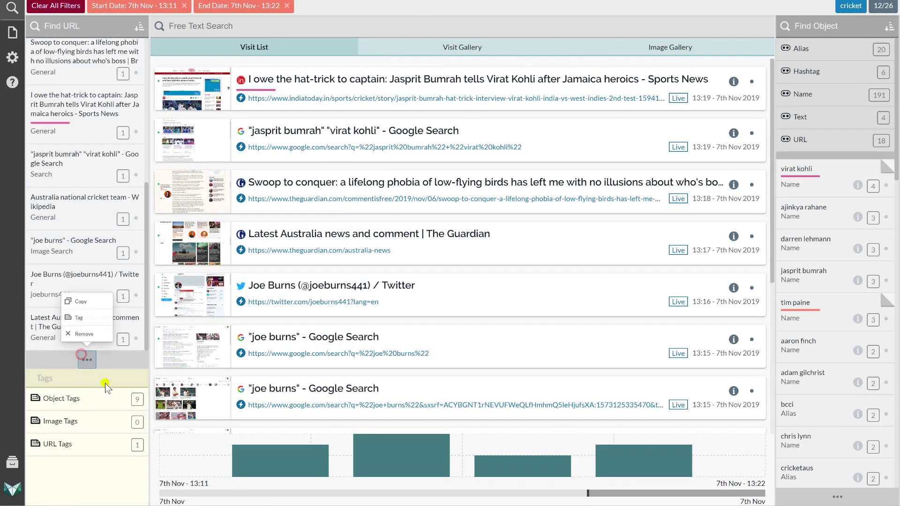
{"action": "left_click", "coordinate": [77, 332]}
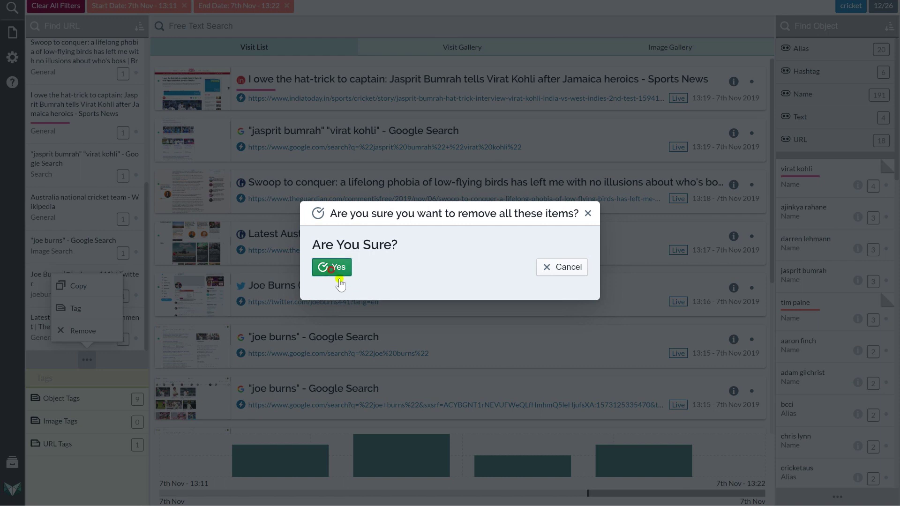
{"action": "left_click", "coordinate": [334, 264]}
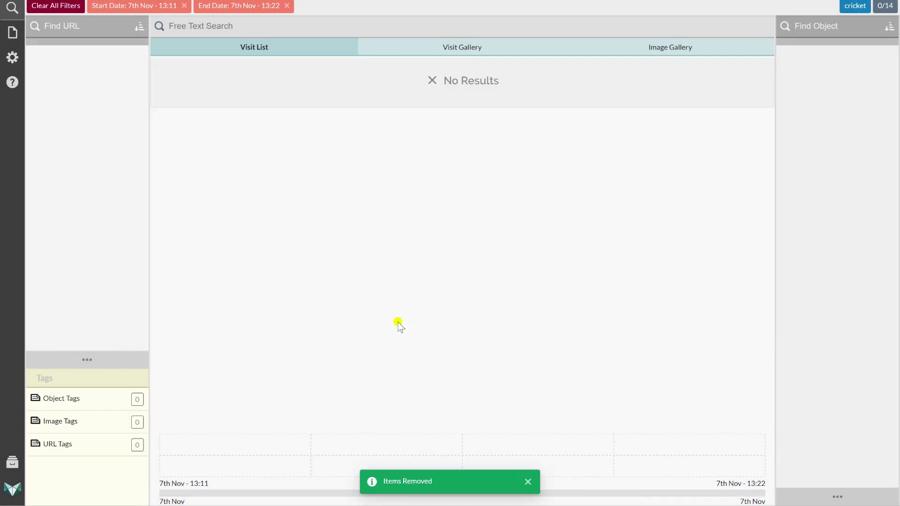
{"action": "left_click", "coordinate": [64, 4]}
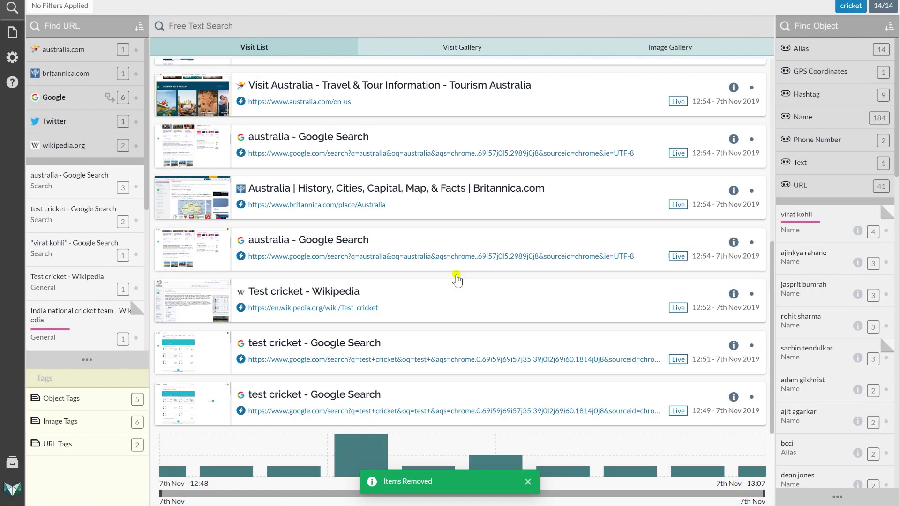
Delete all ignored items in the cricket project's settings
{"action": "left_click", "coordinate": [12, 57]}
{"action": "scroll", "coordinate": [487, 356], "scroll_direction": "down", "scroll_amount": 10}
{"action": "scroll", "coordinate": [487, 356], "scroll_direction": "down", "scroll_amount": 2}
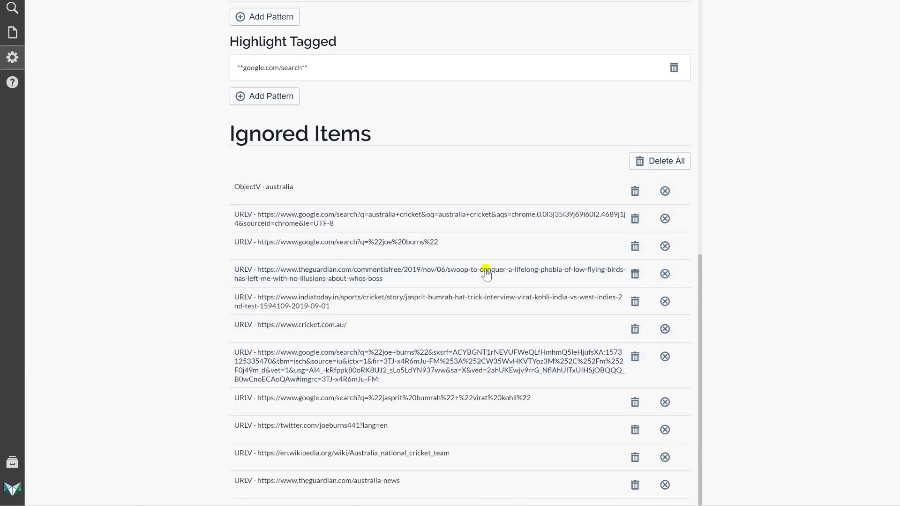
{"action": "left_click", "coordinate": [665, 161]}
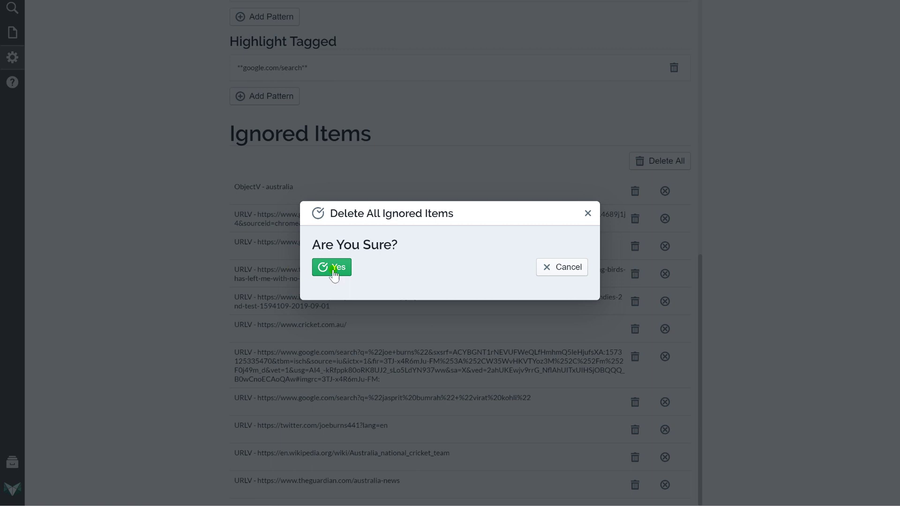
{"action": "left_click", "coordinate": [333, 268]}
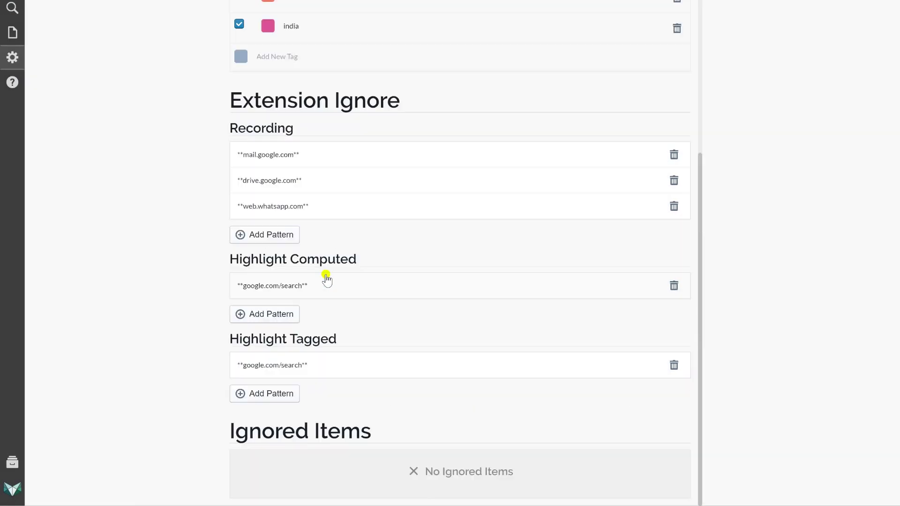
{"action": "scroll", "coordinate": [249, 260], "scroll_direction": "up", "scroll_amount": 5}
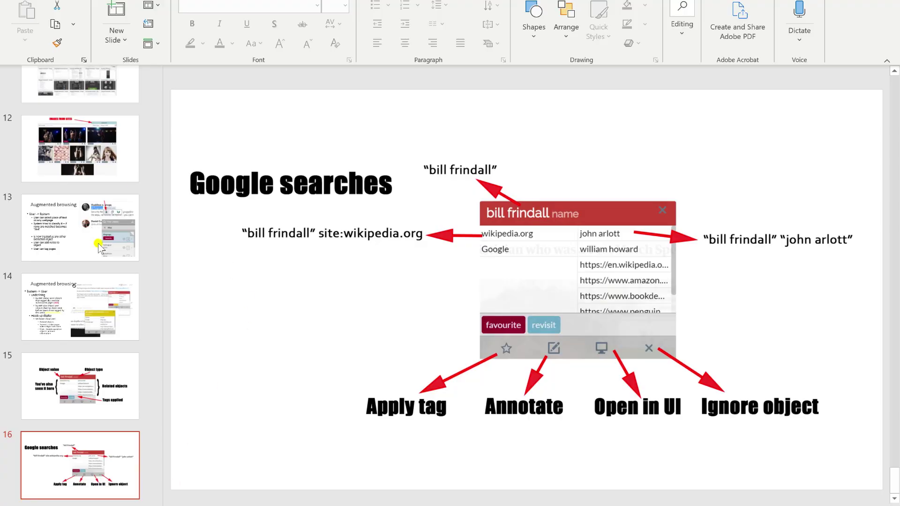
Switch to the PowerPoint presentation and view slides 13 and 14 on augmented browsing
{"action": "left_click", "coordinate": [96, 249]}
{"action": "left_click", "coordinate": [82, 290]}
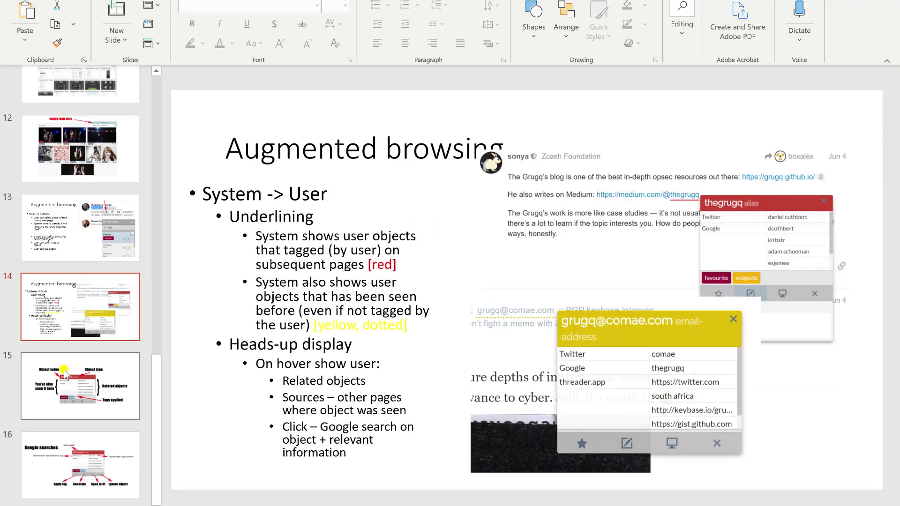